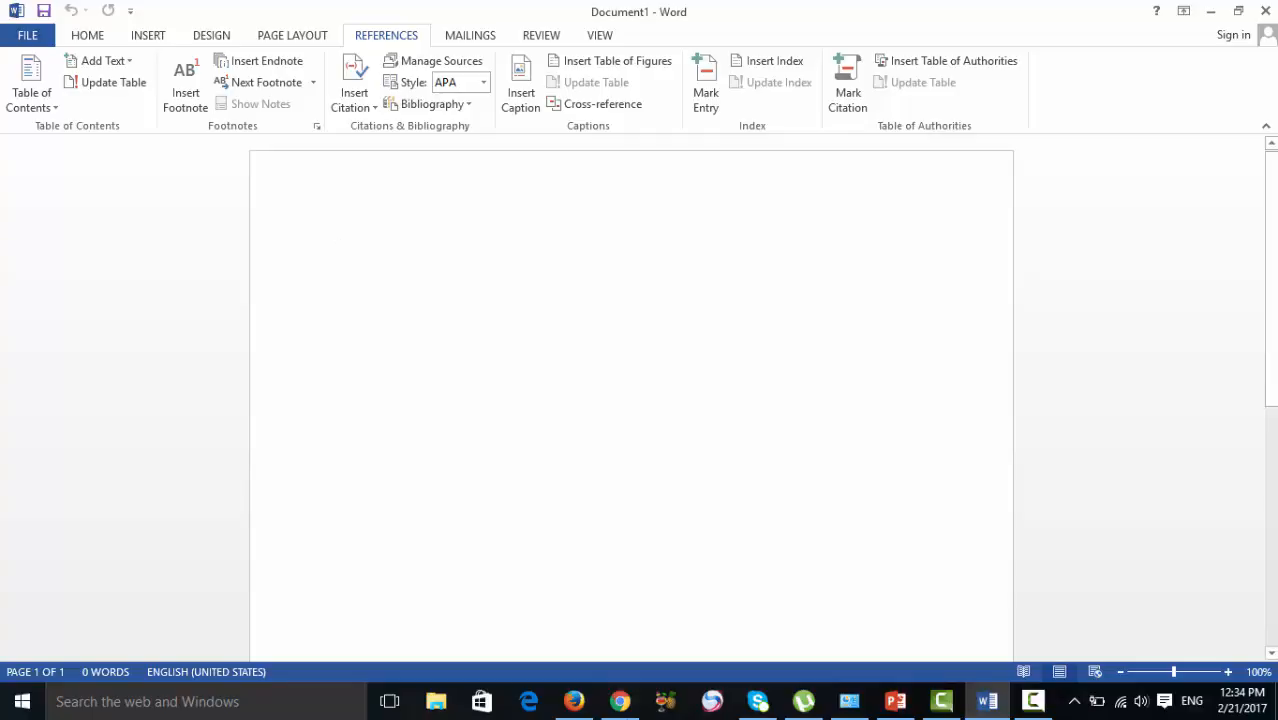
# - Switch to Chrome and decline the incoming call on the open Facebook page
pyautogui.click(620, 701)
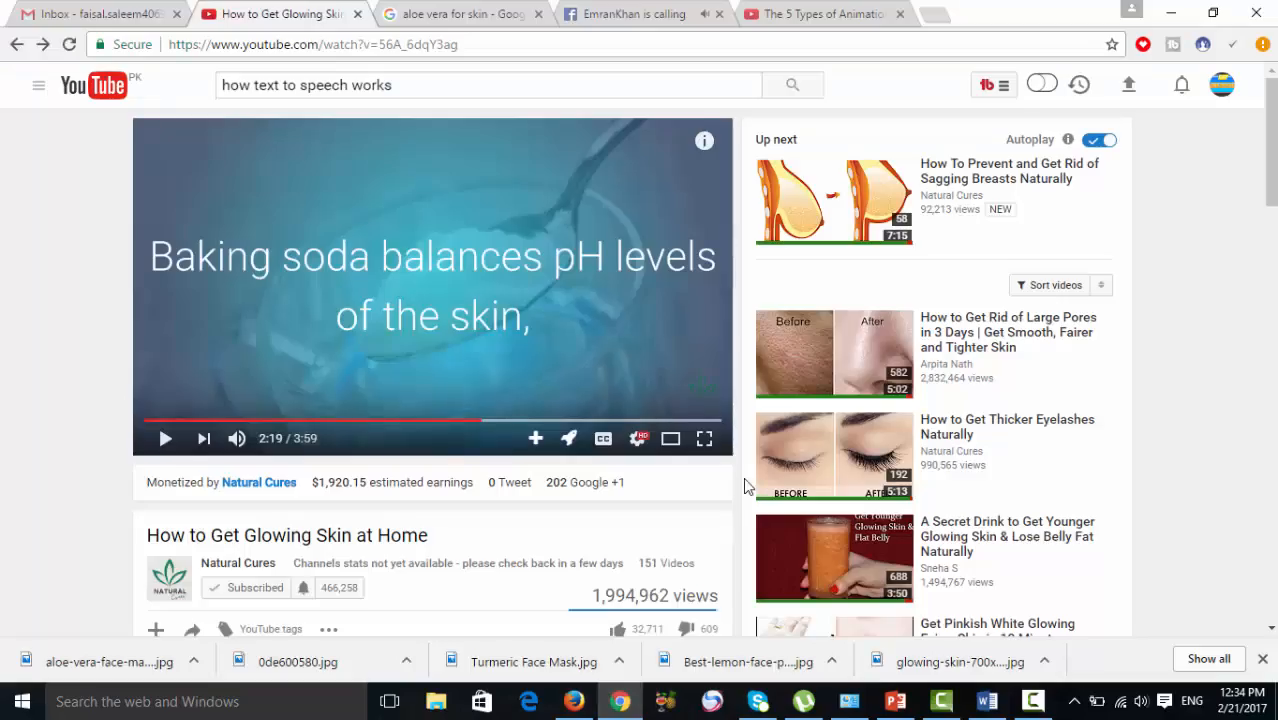
pyautogui.click(610, 12)
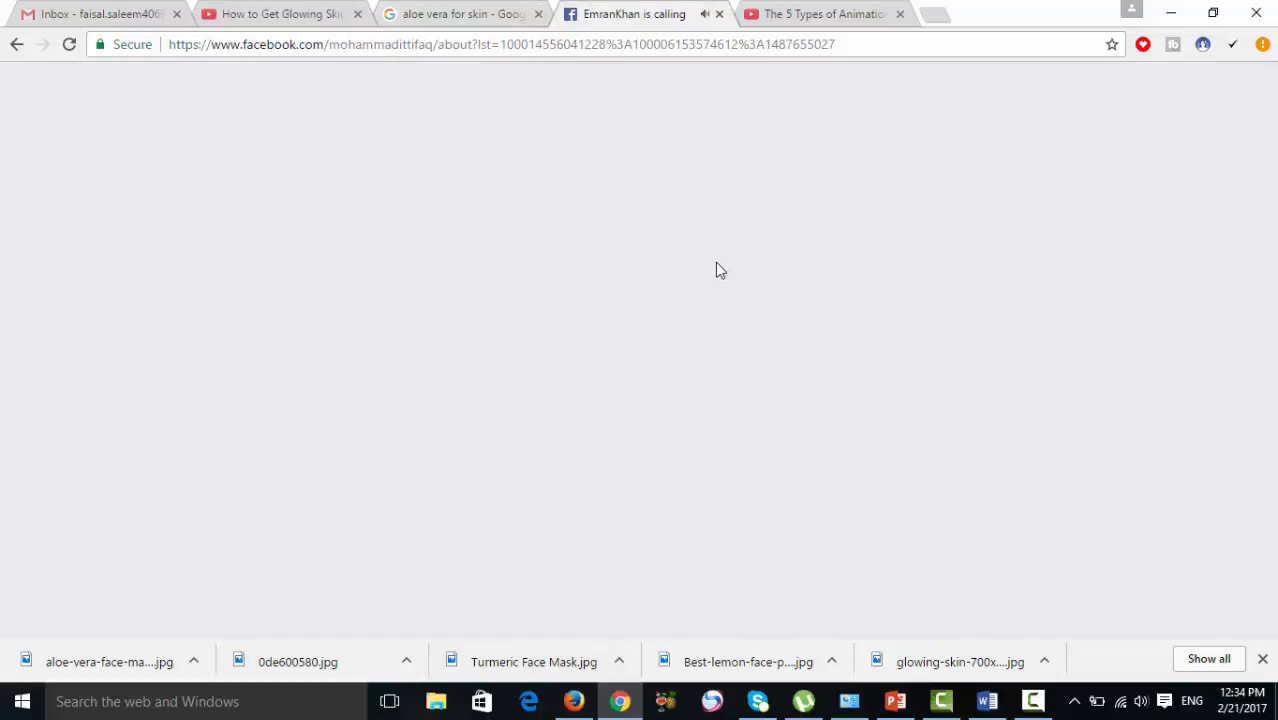
pyautogui.click(740, 332)
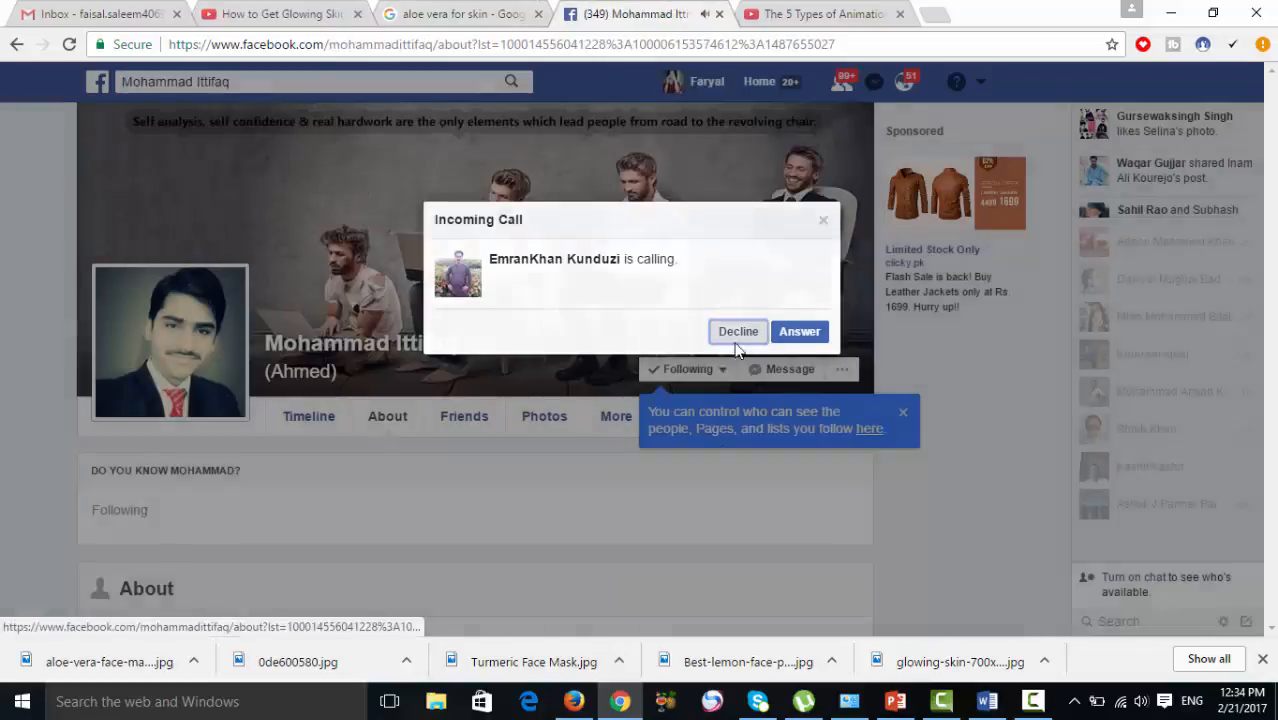
# - Switch back to the blank Word document and clear the recorder window out of the way
pyautogui.click(1033, 702)
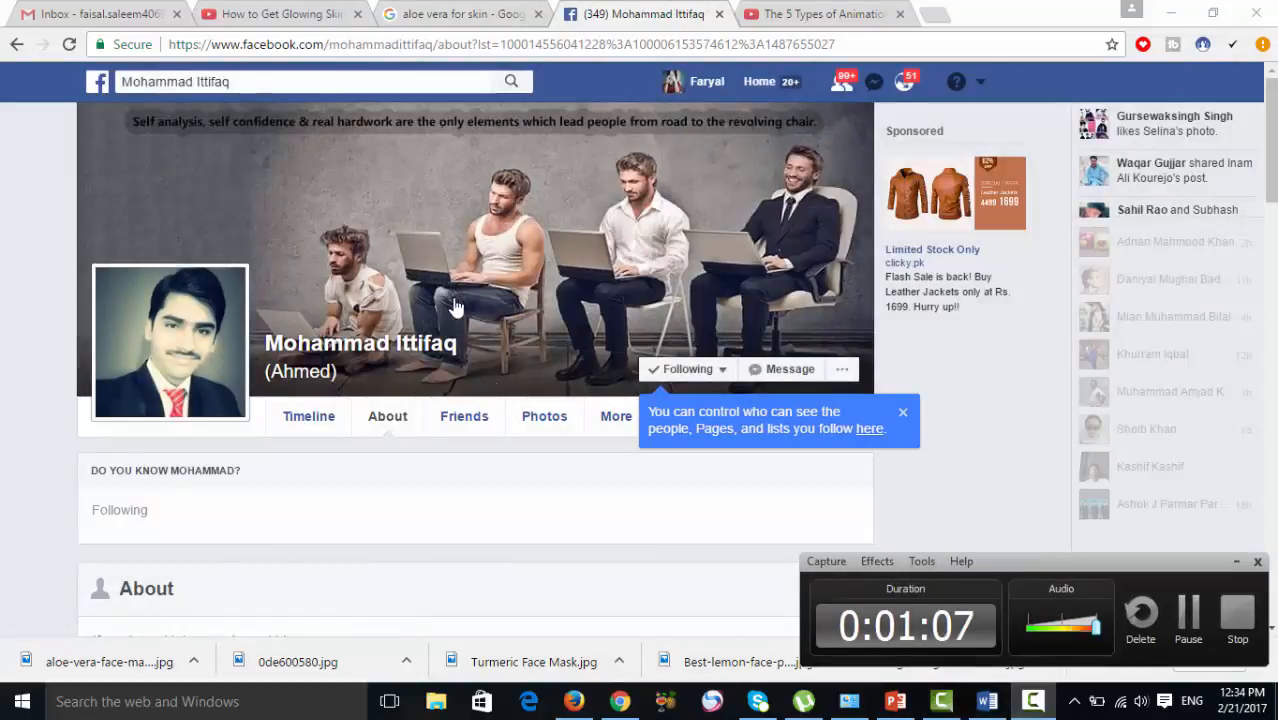
pyautogui.click(987, 701)
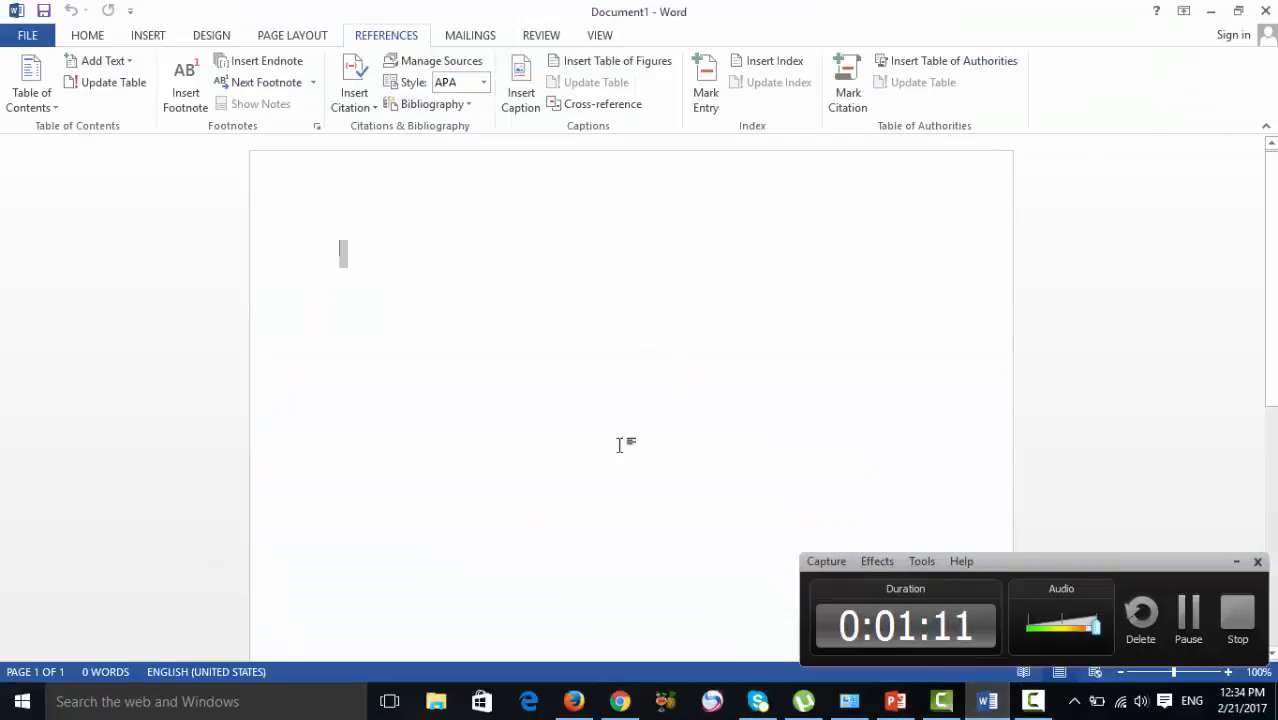
pyautogui.click(1236, 561)
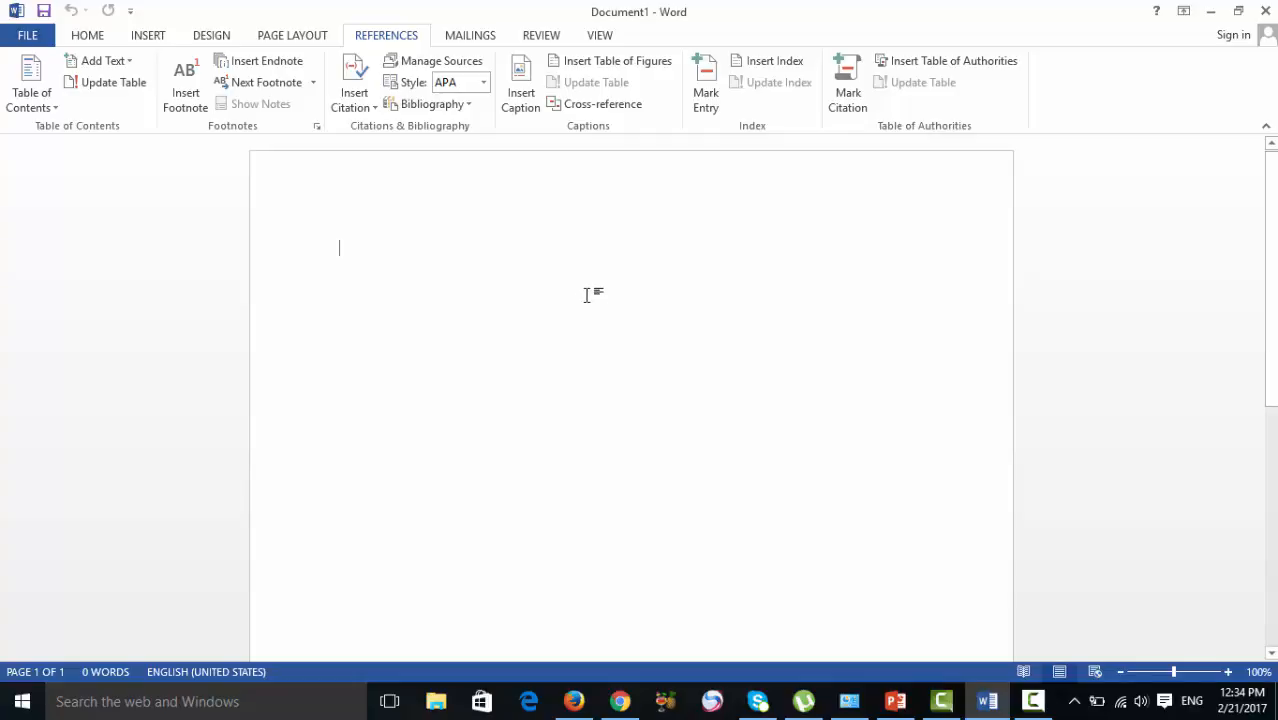
pyautogui.scroll(-3, 535, 294)
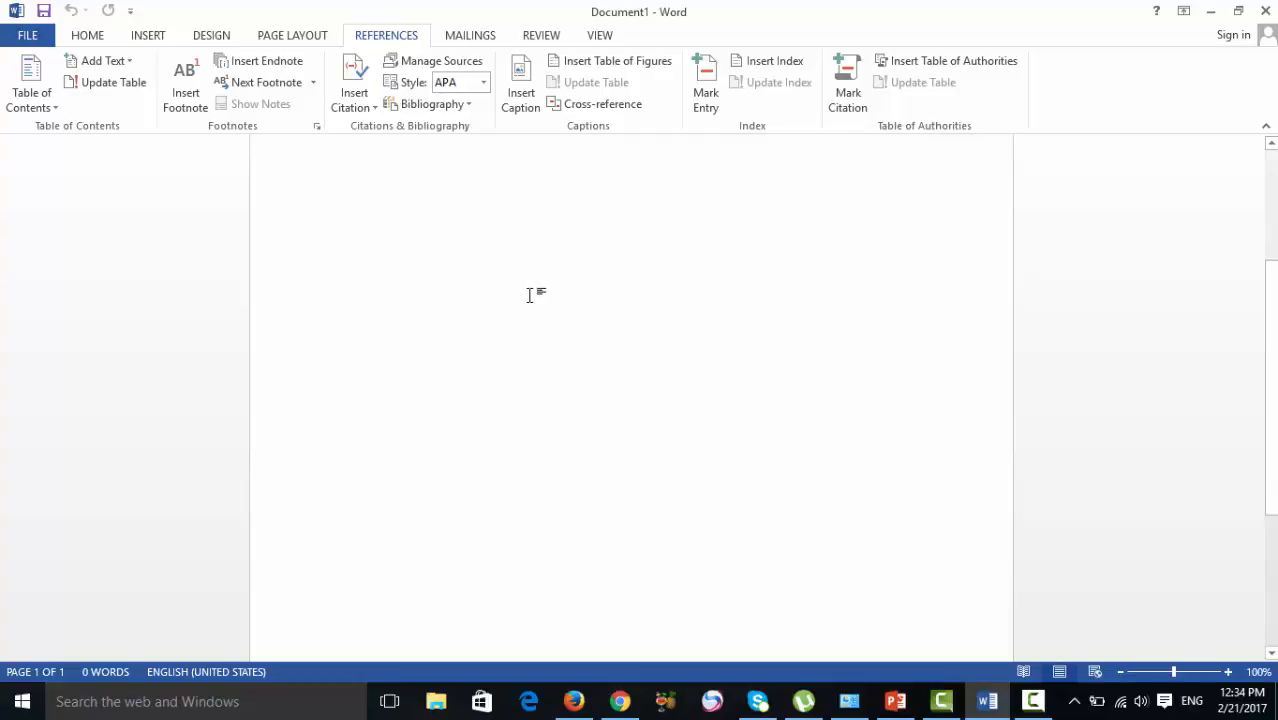
pyautogui.click(87, 35)
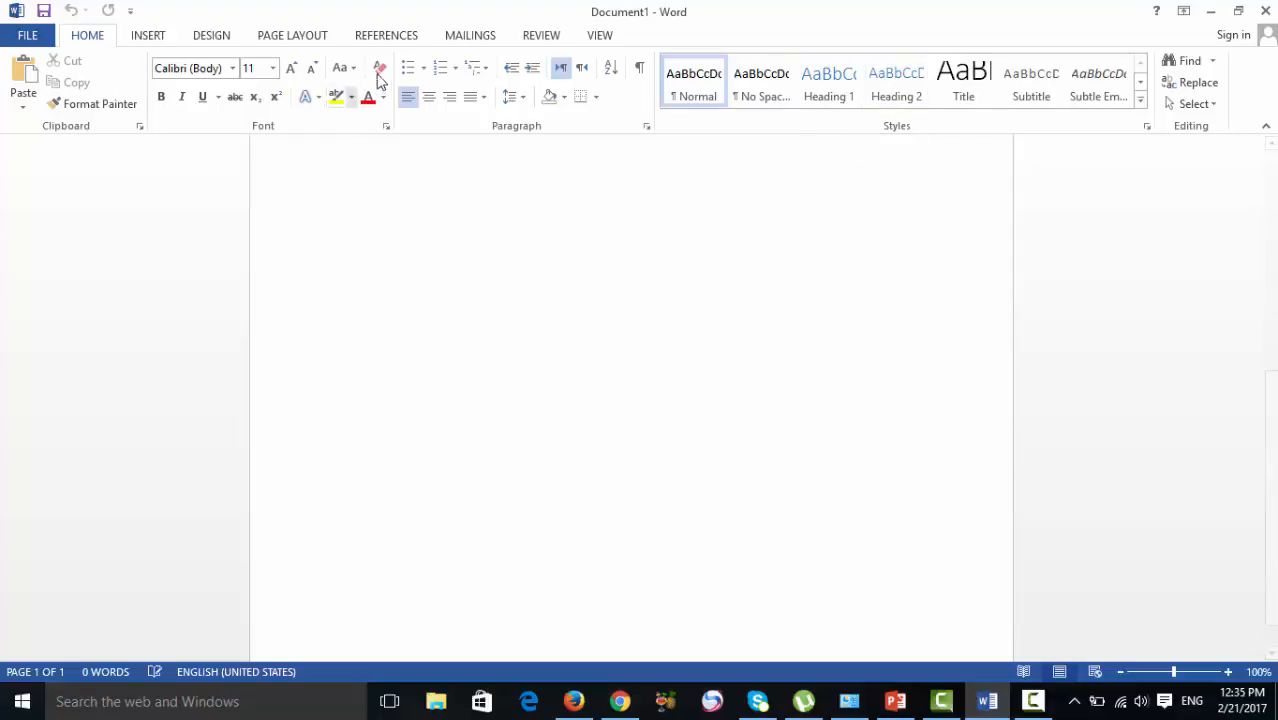
pyautogui.click(385, 37)
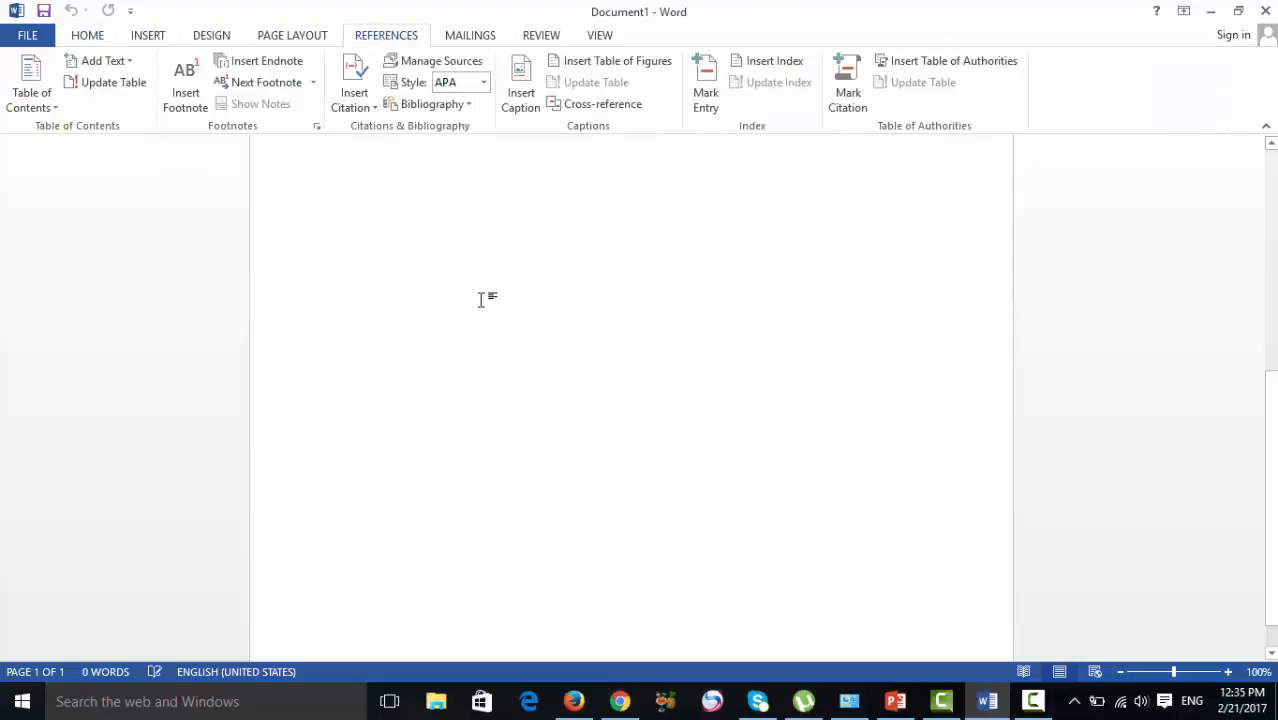
pyautogui.scroll(5, 452, 231)
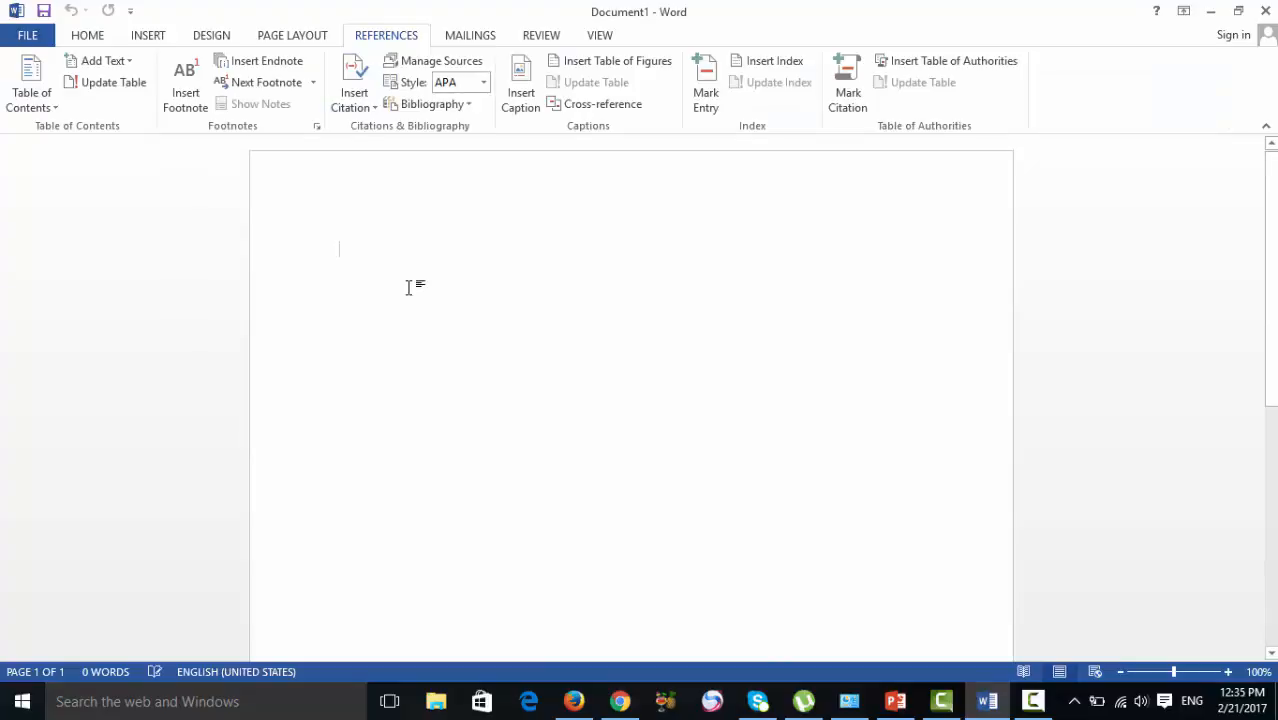
# - Fill the first page with empty paragraphs and place the cursor on the first line of page two
pyautogui.press('Return')
pyautogui.press('Return')
pyautogui.press('Return')
pyautogui.press('Return')
pyautogui.press('Return')
pyautogui.press('Return')
pyautogui.press('Return')
pyautogui.press('Return')
pyautogui.press('Return')
pyautogui.press('Return')
pyautogui.press('Return')
pyautogui.press('Return')
pyautogui.press('Return')
pyautogui.press('Return')
pyautogui.press('Return')
pyautogui.press('Return')
pyautogui.press('Return')
pyautogui.press('Return')
pyautogui.press('Return')
pyautogui.press('Return')
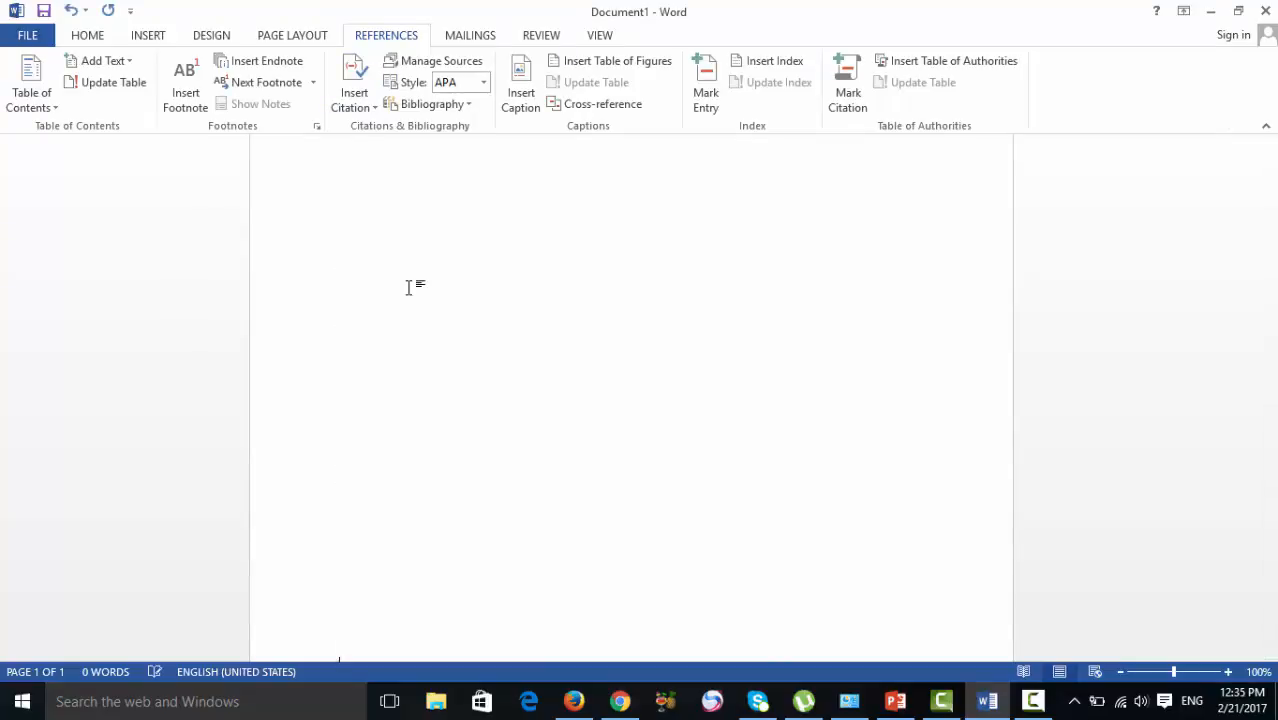
pyautogui.press('Return')
pyautogui.press('Up')
pyautogui.press('Up')
pyautogui.press('Up')
pyautogui.press('Up')
pyautogui.press('Up')
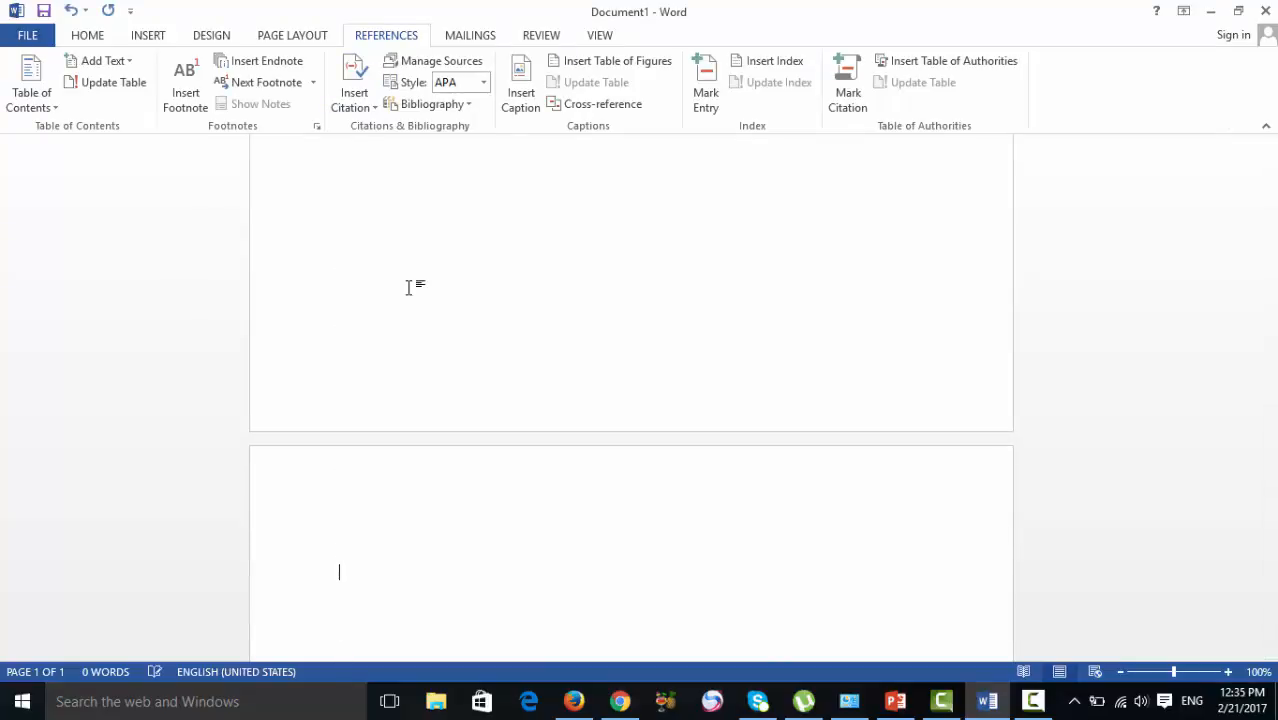
pyautogui.press('Down')
# - Enter the heading "Sleek college of professional studies" on the first line of page two
pyautogui.write('Sleek colleg e')
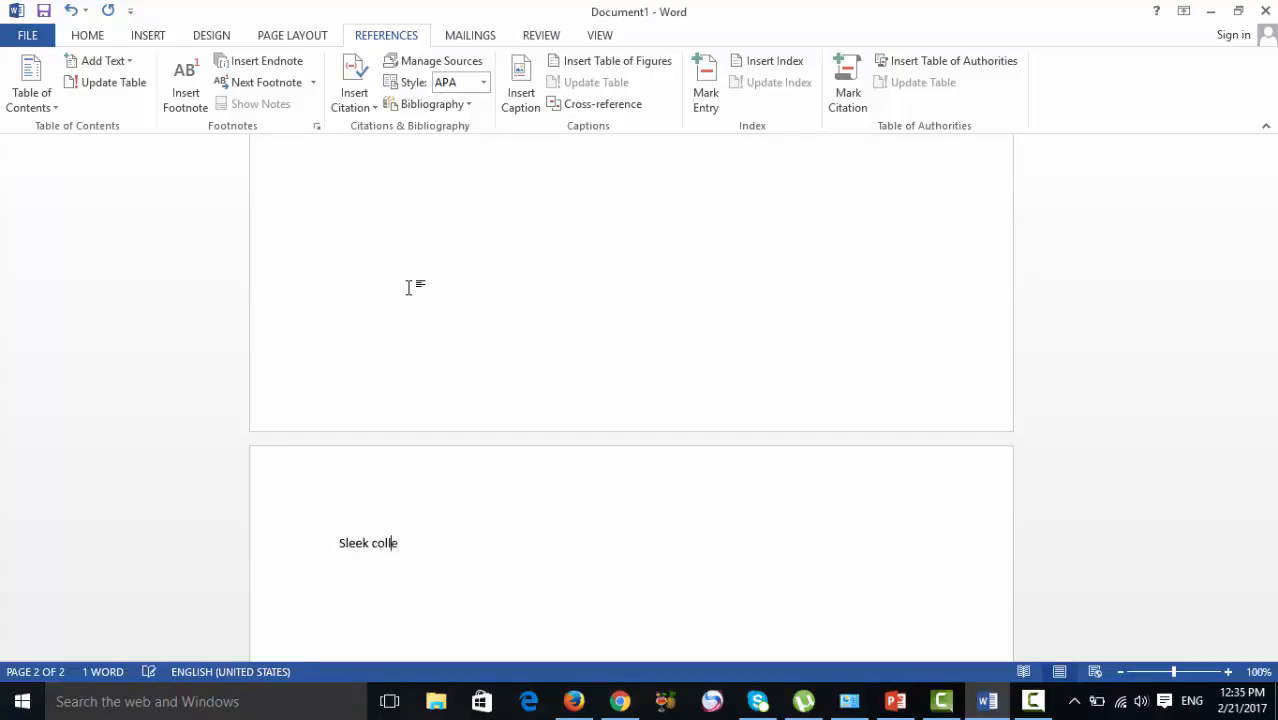
pyautogui.press('BackSpace')
pyautogui.press('BackSpace')
pyautogui.write('e o')
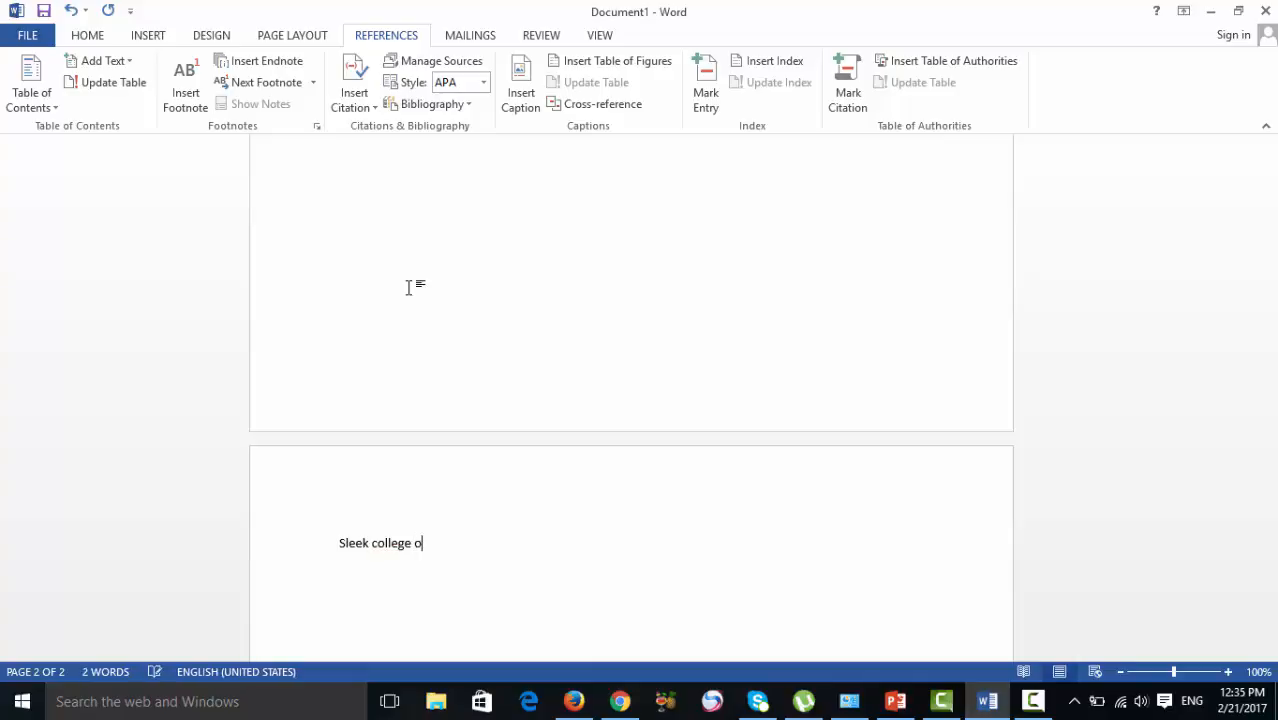
pyautogui.write('f professional studies ')
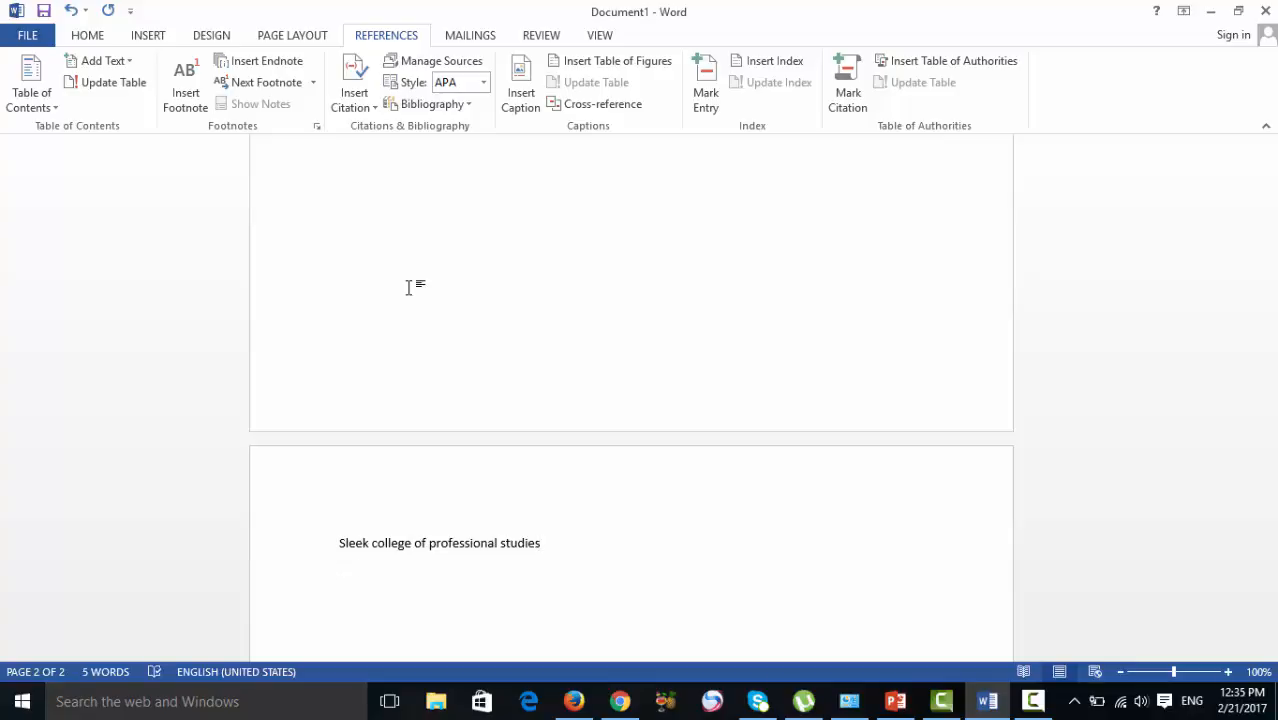
# - Complete page two's text with the lines "About" and "Information about courses" below the college heading
pyautogui.write('about')
pyautogui.press('Return')
pyautogui.write('in')
pyautogui.press('BackSpace')
pyautogui.press('BackSpace')
pyautogui.write('information about ')
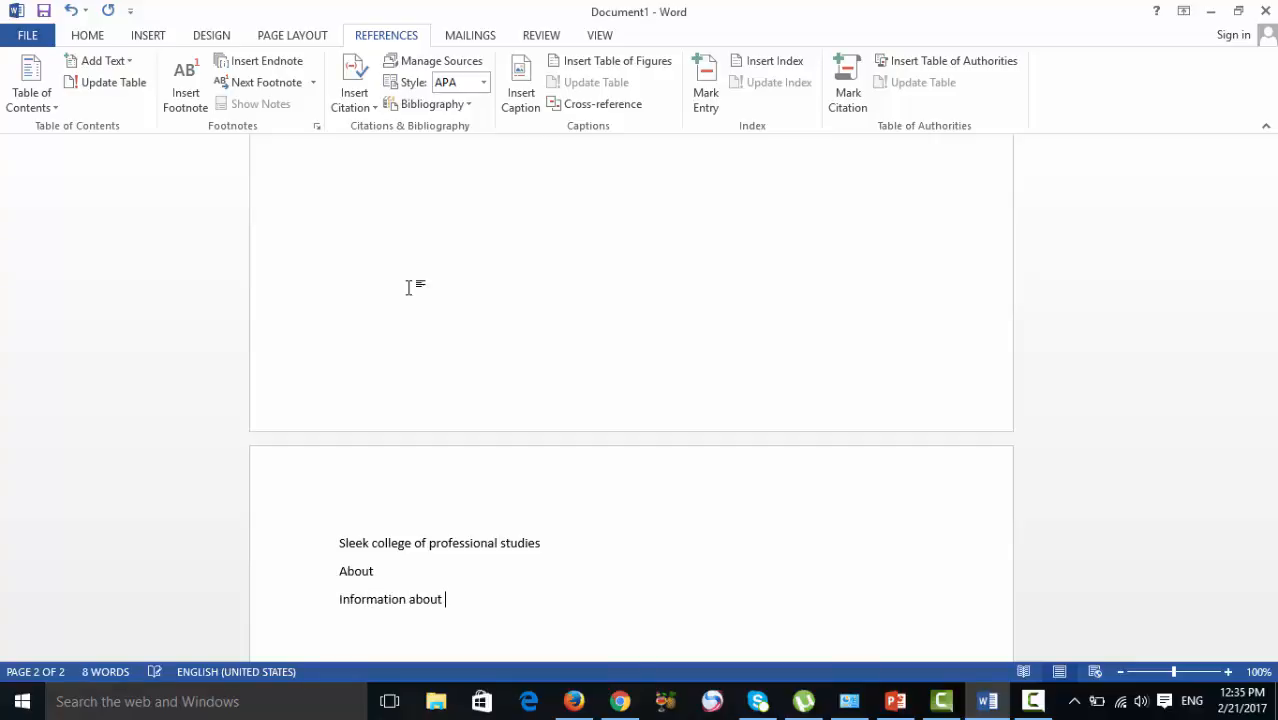
pyautogui.write('courses')
# - Add empty paragraphs below the courses line and place the cursor on the first line of page three
pyautogui.press('Return')
pyautogui.press('Return')
pyautogui.press('Return')
pyautogui.press('Return')
pyautogui.press('Return')
pyautogui.press('Return')
pyautogui.press('Return')
pyautogui.press('Return')
pyautogui.press('Return')
pyautogui.press('Return')
pyautogui.press('Return')
pyautogui.press('Return')
pyautogui.press('Return')
pyautogui.press('Return')
pyautogui.press('Return')
pyautogui.press('Return')
pyautogui.press('Return')
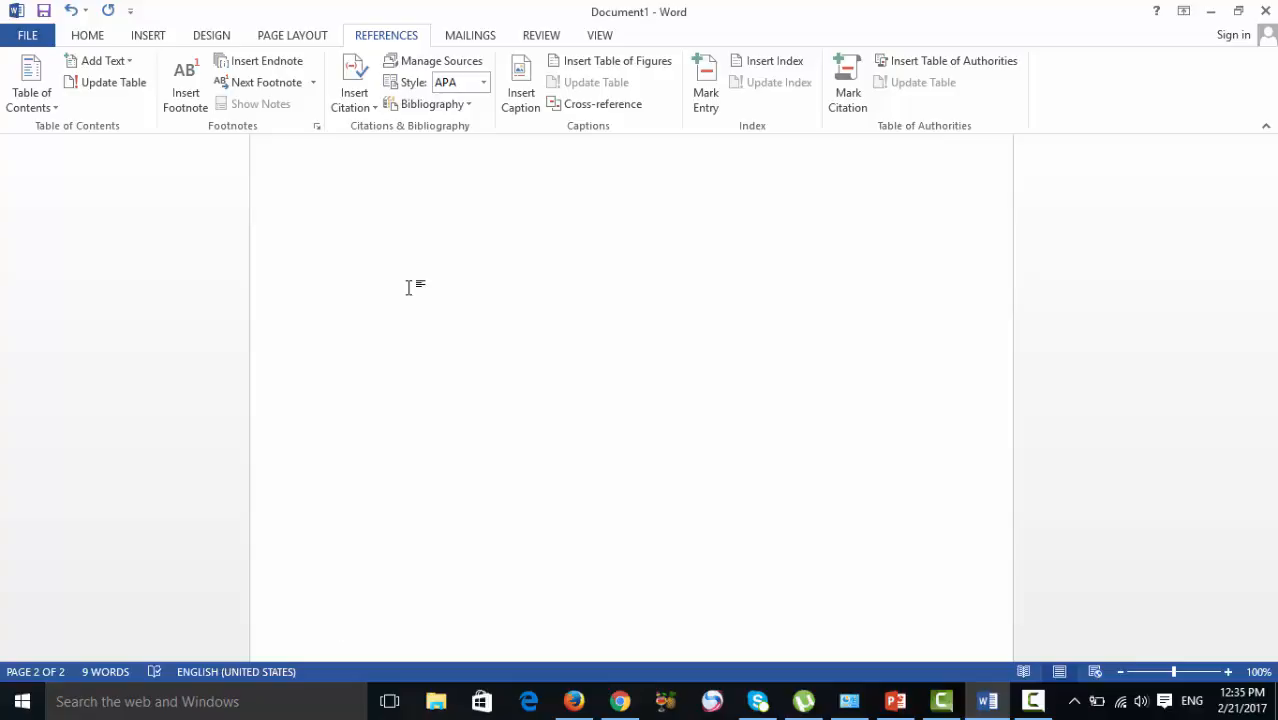
pyautogui.press('Return')
pyautogui.press('Return')
pyautogui.press('Return')
pyautogui.press('Return')
pyautogui.press('Return')
pyautogui.press('Return')
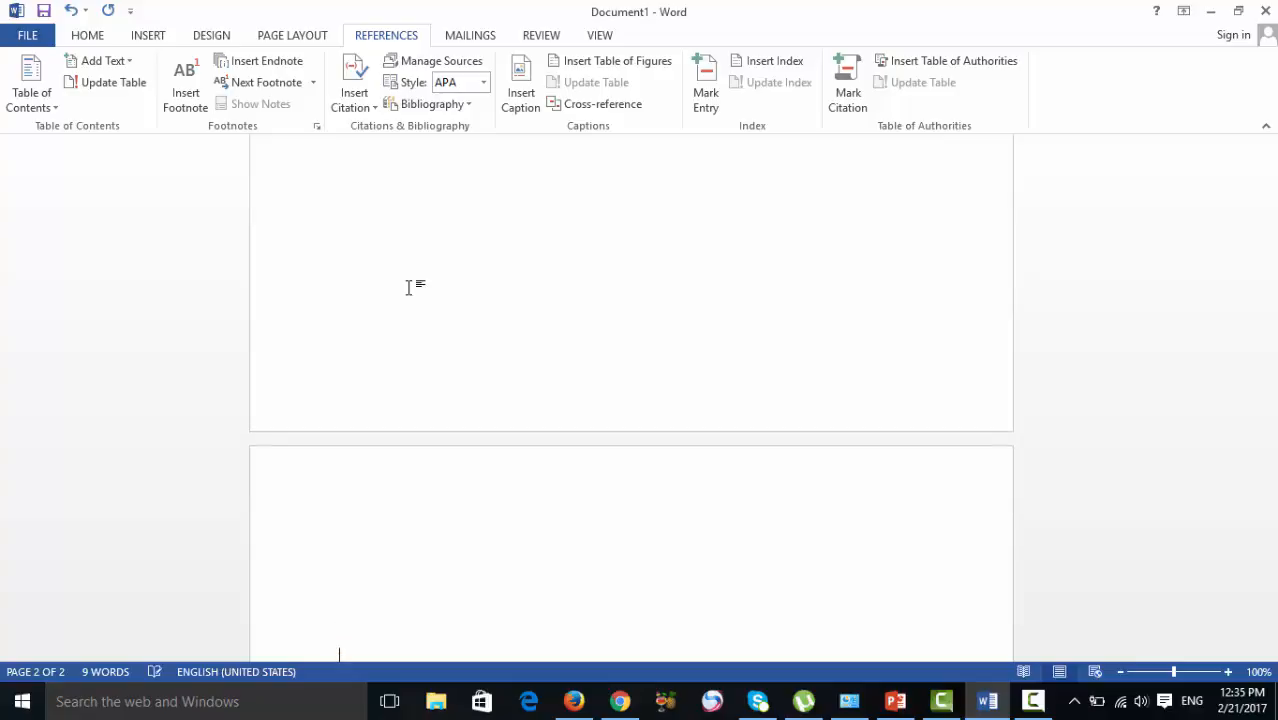
pyautogui.press('BackSpace')
pyautogui.press('BackSpace')
pyautogui.press('BackSpace')
pyautogui.press('BackSpace')
pyautogui.press('BackSpace')
# - Enter the heading "History of Pakistan" on the first line of page three
pyautogui.write('His')
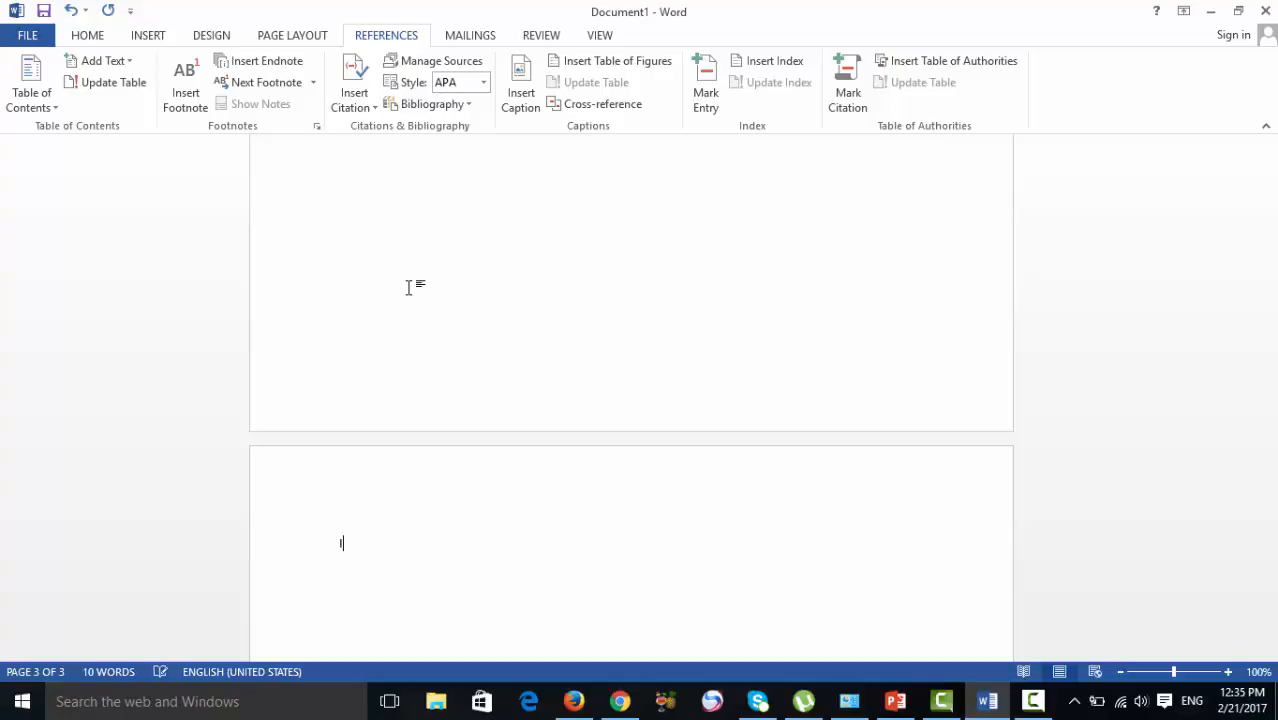
pyautogui.write('tory of')
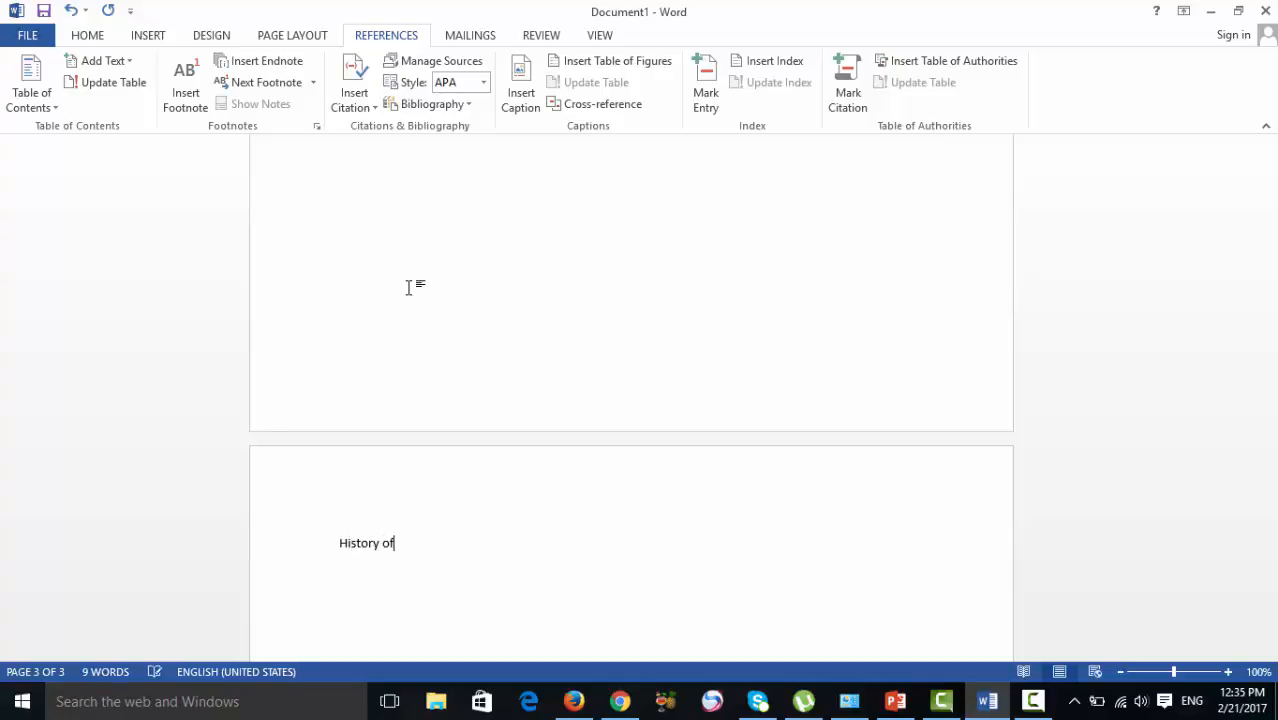
pyautogui.write(' pakistan')
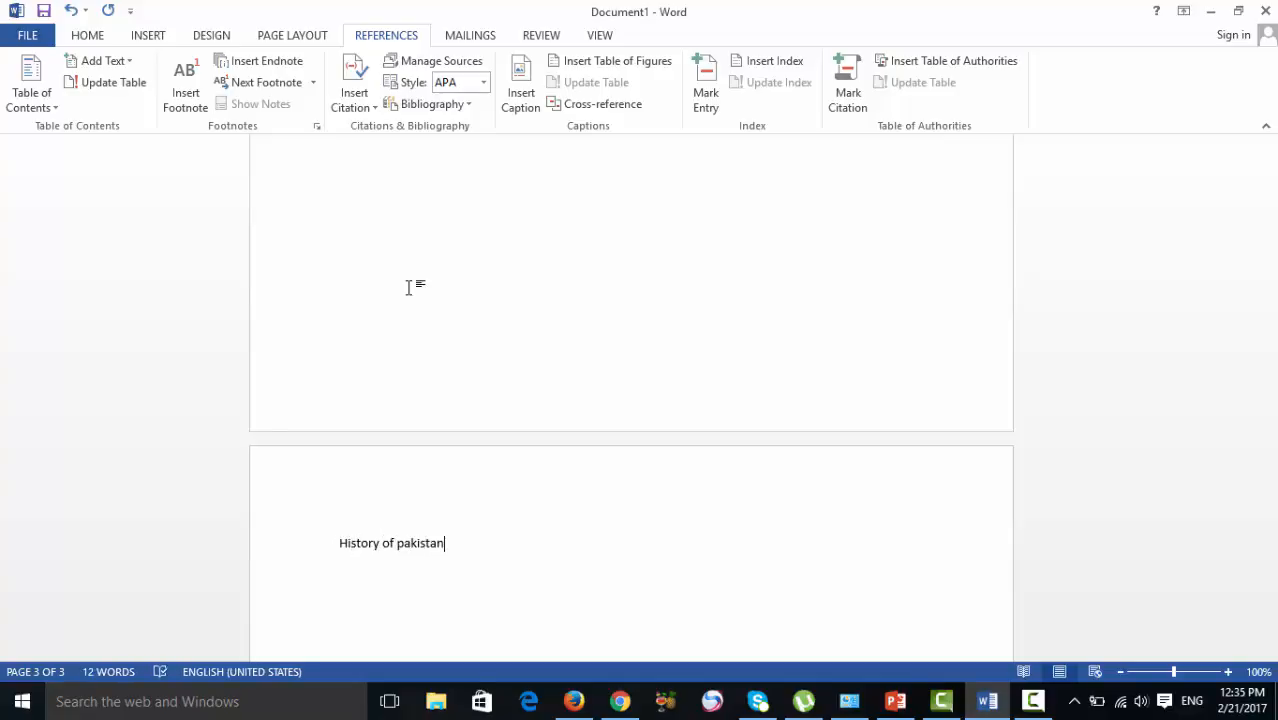
# - List Punjab, Faisalabad, Lahore and Karachi on separate lines under the Pakistan heading
pyautogui.press('Return')
pyautogui.write('Punjab ')
pyautogui.write('aisalabad')
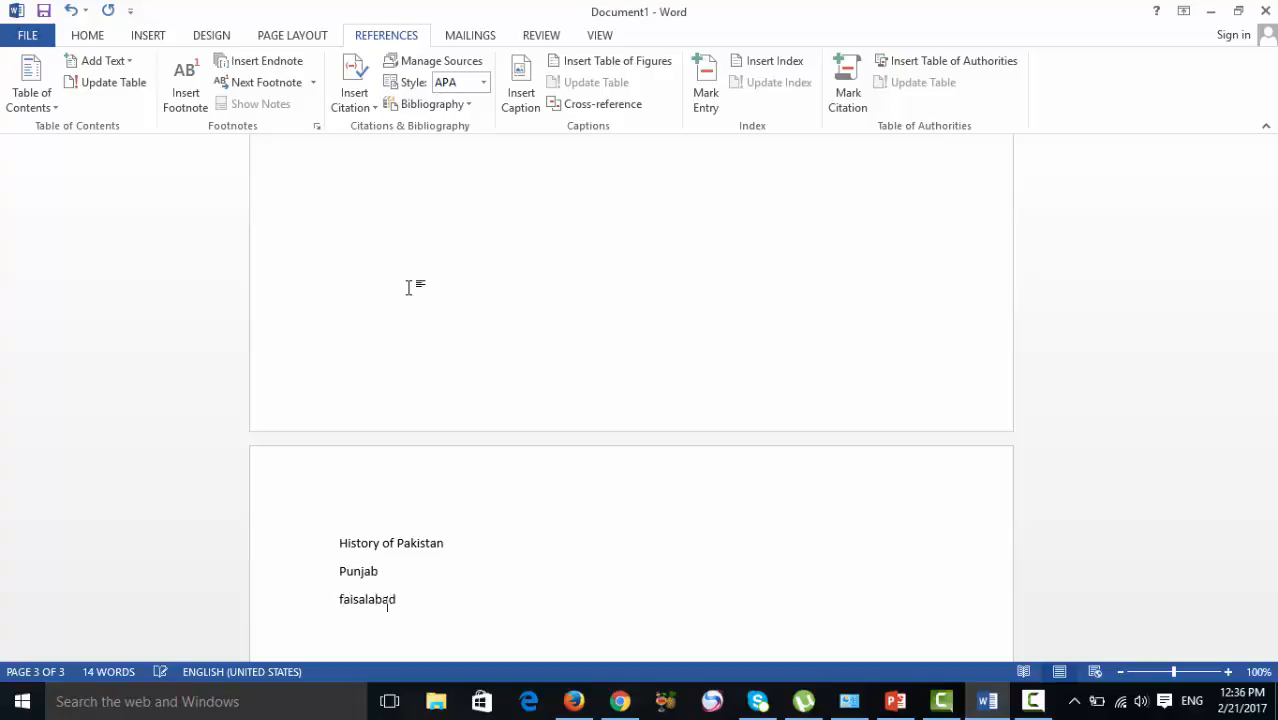
pyautogui.press('Return')
pyautogui.write('lahore')
pyautogui.press('Return')
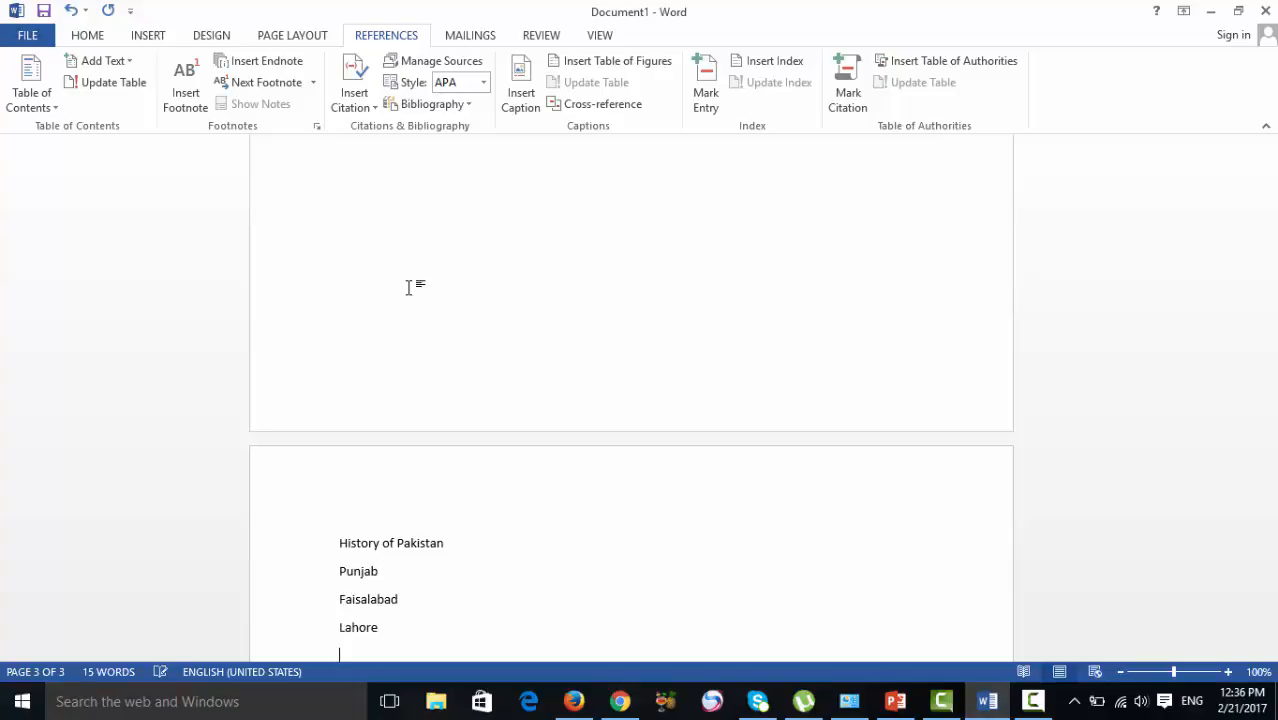
pyautogui.write('karachi')
pyautogui.press('Return')
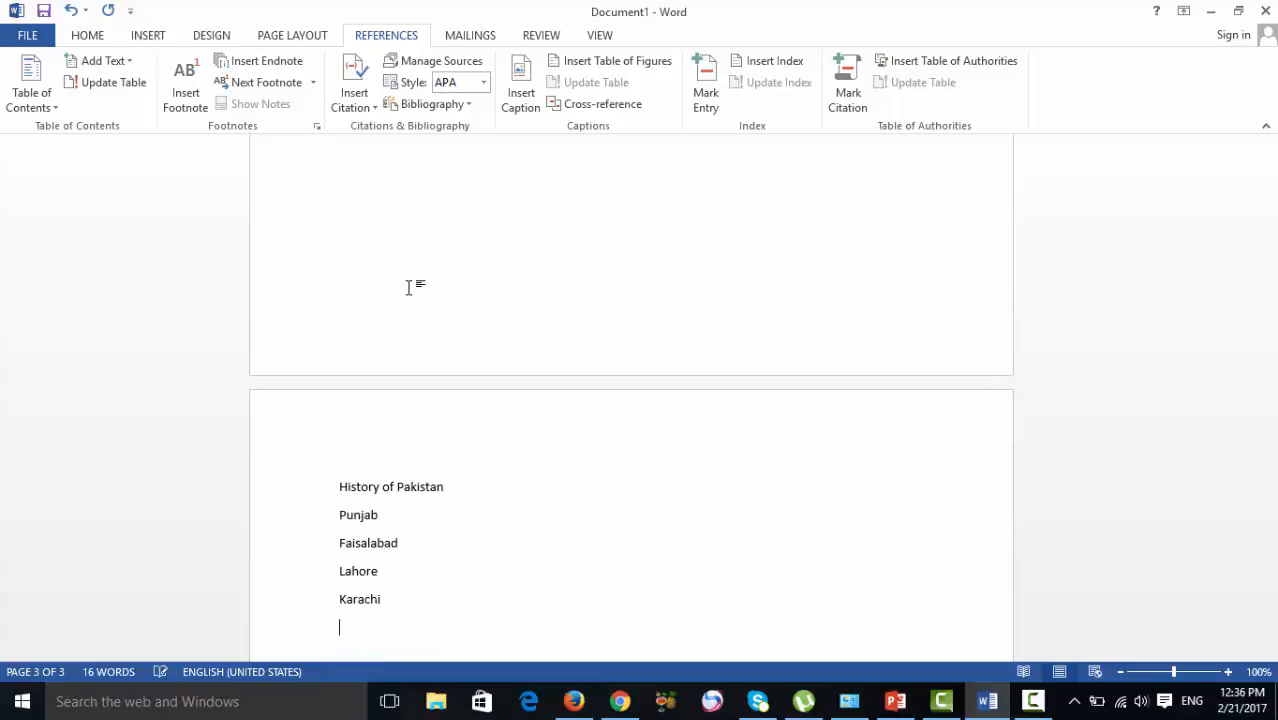
# - Add empty paragraphs after Karachi and place the cursor on the first line of page four
pyautogui.press('Return')
pyautogui.press('Return')
pyautogui.press('Return')
pyautogui.press('Return')
pyautogui.press('Return')
pyautogui.press('Return')
pyautogui.press('Return')
pyautogui.press('Return')
pyautogui.press('Return')
pyautogui.press('Return')
pyautogui.press('Return')
pyautogui.press('Return')
pyautogui.press('Return')
pyautogui.press('Return')
pyautogui.press('Return')
pyautogui.press('Return')
pyautogui.press('Return')
pyautogui.press('Return')
pyautogui.press('Return')
pyautogui.press('Return')
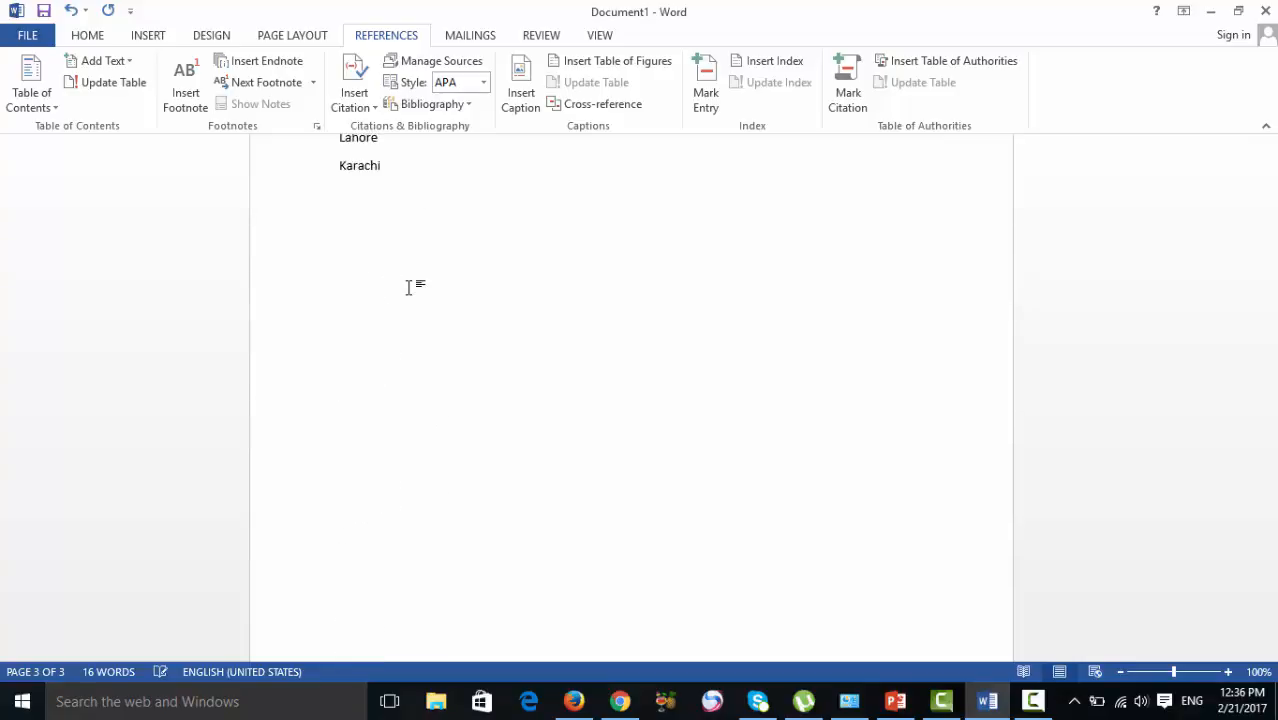
pyautogui.press('Return')
pyautogui.press('Return')
pyautogui.press('Up')
pyautogui.press('Up')
pyautogui.press('Up')
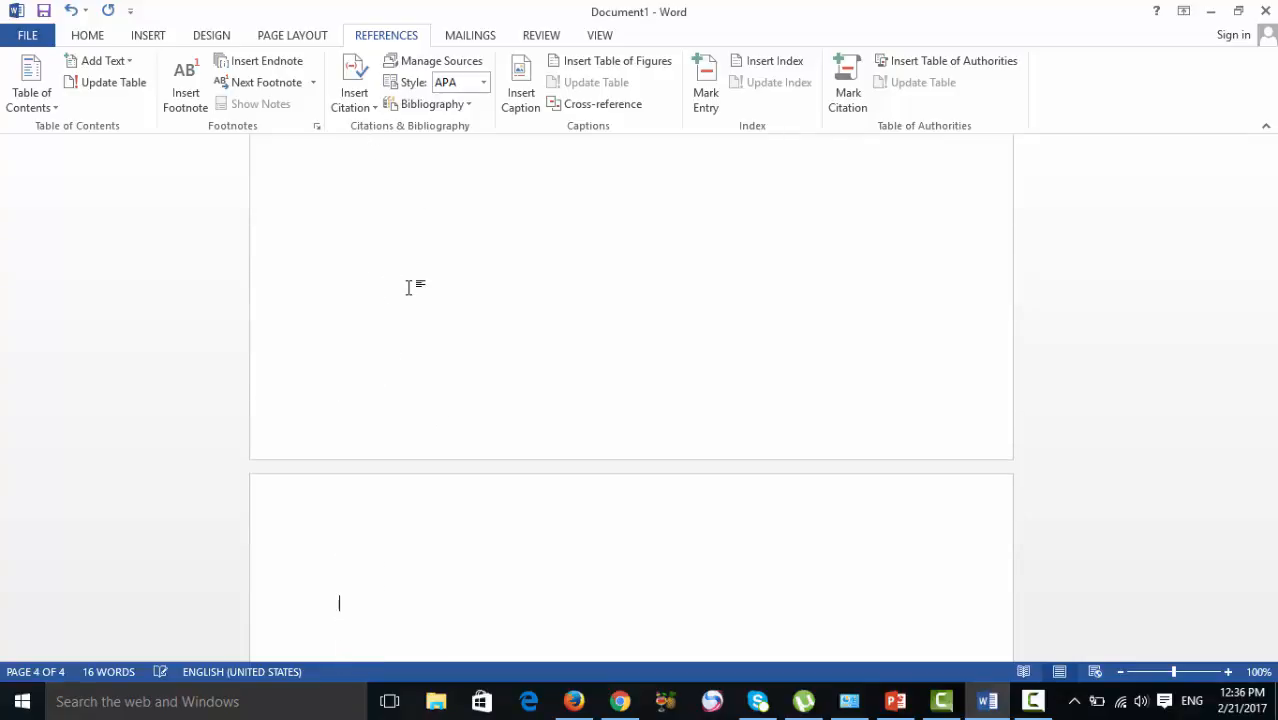
pyautogui.press('Down')
# - Enter the heading "History of india" on page four with placeholder lines "Fadsfads", "Dfa" and "Dfadfadsf" below it
pyautogui.write('history of india')
pyautogui.press('Return')
pyautogui.write('fadsfads')
pyautogui.press('Return')
pyautogui.write('dfa')
pyautogui.press('Return')
pyautogui.write('dfad')
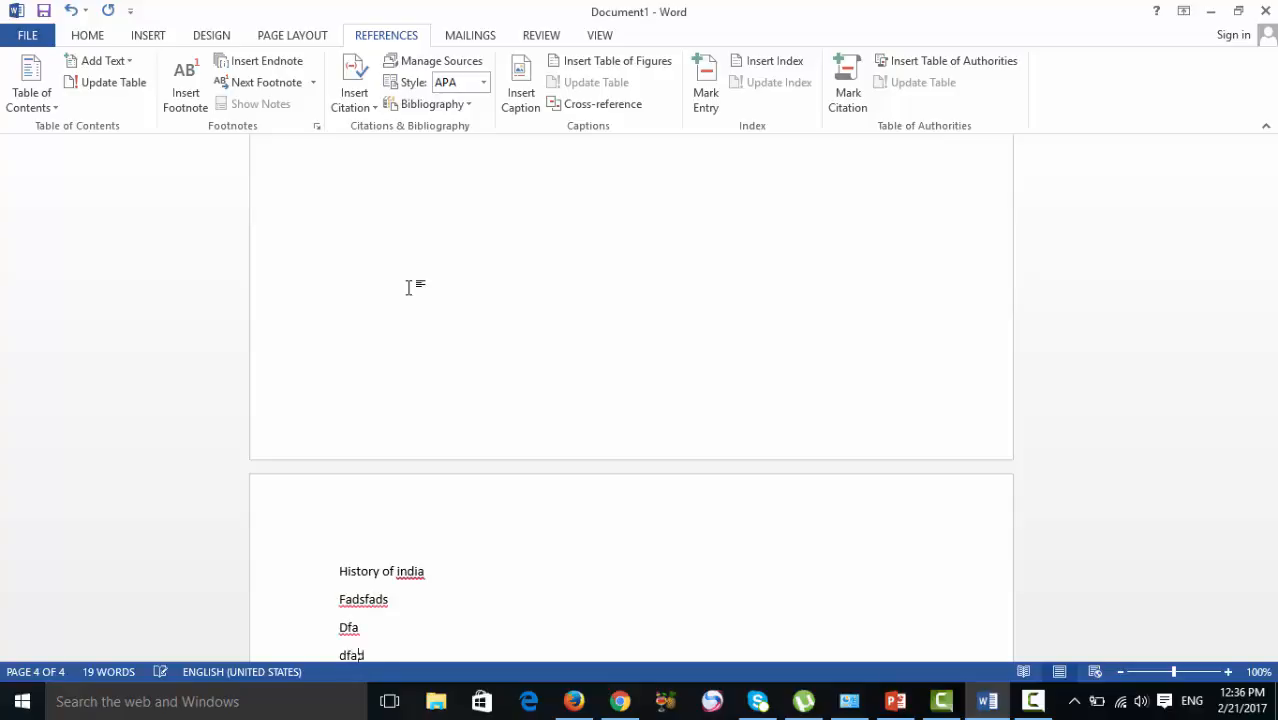
pyautogui.write('fadsf')
# - Add empty paragraphs after the page four placeholder text until the cursor reaches the first line of page five
pyautogui.press('Return')
pyautogui.press('Return')
pyautogui.press('Return')
pyautogui.press('Return')
pyautogui.press('Return')
pyautogui.press('Return')
pyautogui.press('Return')
pyautogui.press('Return')
pyautogui.press('Return')
pyautogui.press('Return')
pyautogui.press('Return')
pyautogui.press('Return')
pyautogui.press('Return')
pyautogui.press('Return')
pyautogui.press('Return')
pyautogui.press('Return')
pyautogui.press('Return')
pyautogui.press('Return')
pyautogui.press('Return')
pyautogui.press('Return')
pyautogui.press('Return')
pyautogui.press('Return')
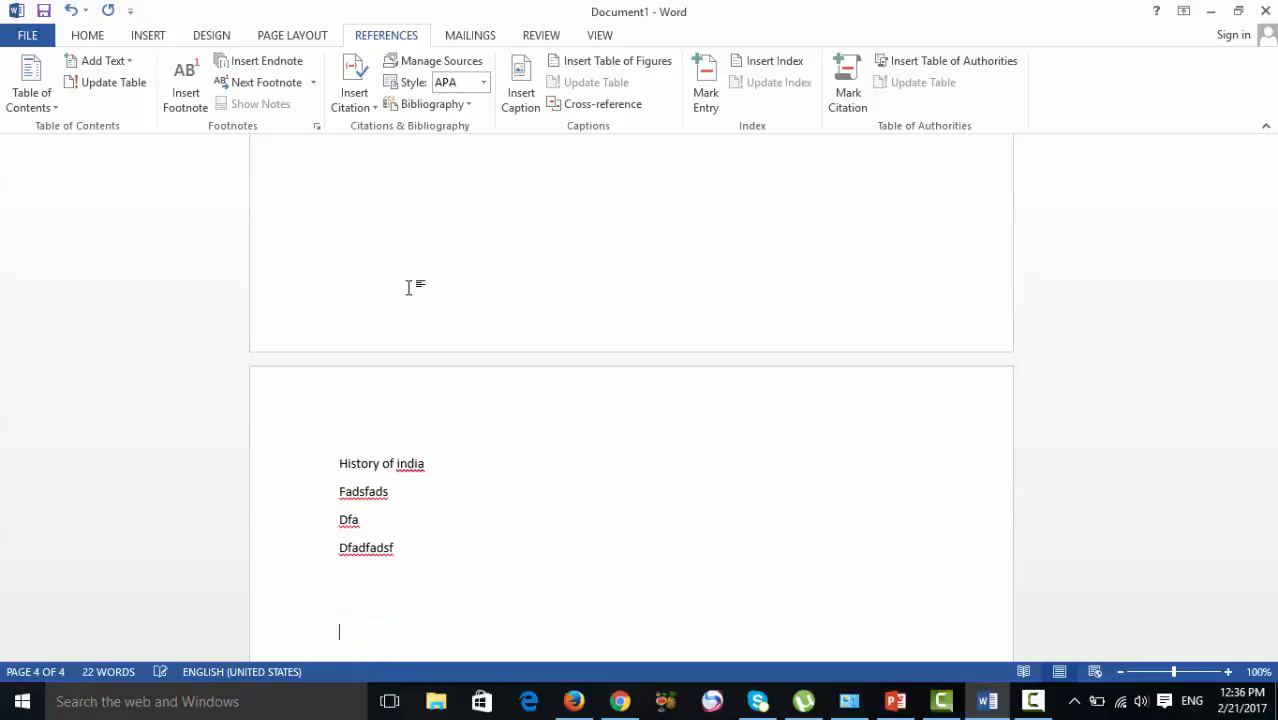
pyautogui.press('Return')
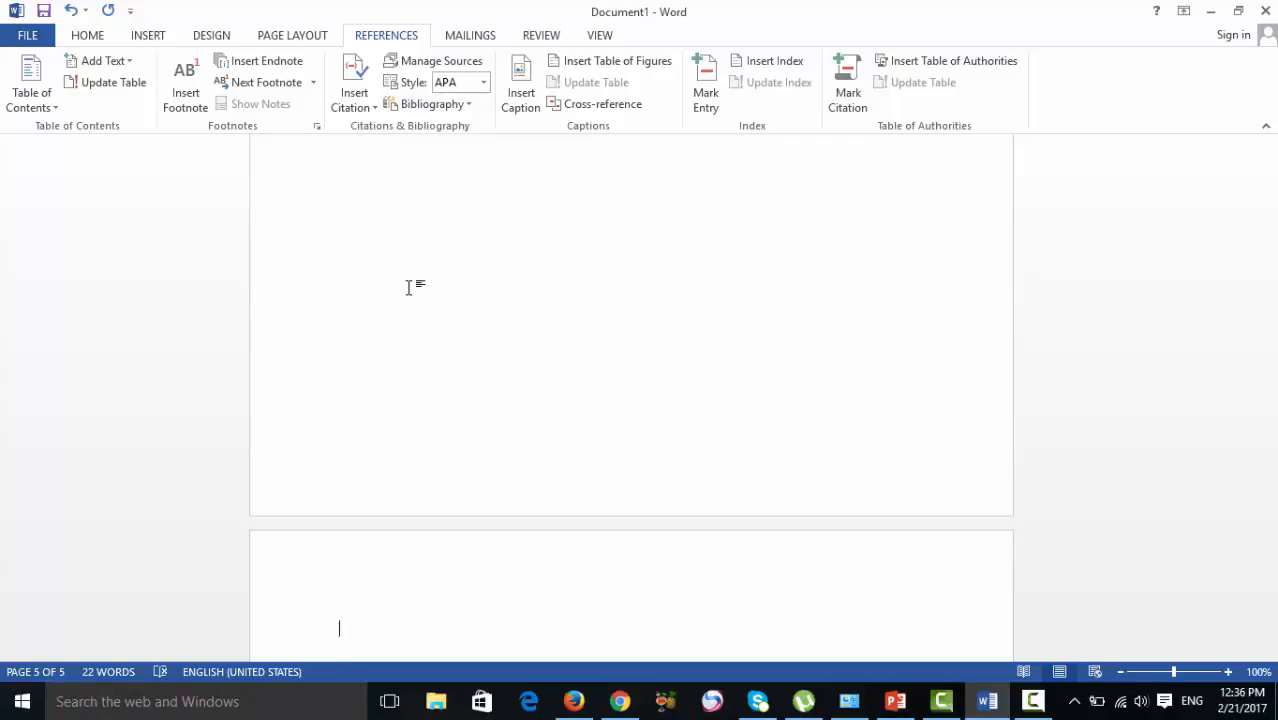
# - Enter the heading "History of uas" on page five, followed by "Fads", an empty line and "Dsfadsfa"
pyautogui.write('history of uas')
pyautogui.press('Return')
pyautogui.write('fads')
pyautogui.press('Return')
pyautogui.press('Return')
pyautogui.write('dsfadsfa')
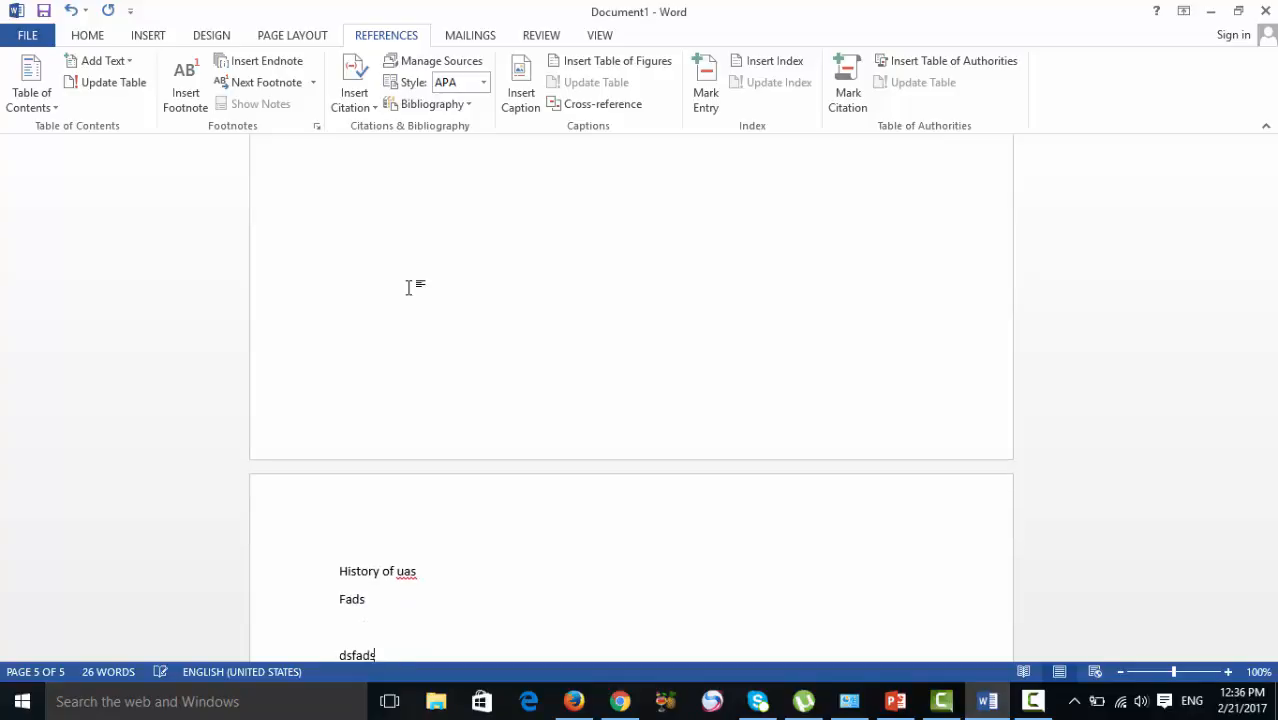
# - Add three more placeholder lines, "Dsfadf", "Asdfa" and "sdfadsf", at the end of page five
pyautogui.press('Return')
pyautogui.write('dsfadf')
pyautogui.press('Return')
pyautogui.write('asdfa')
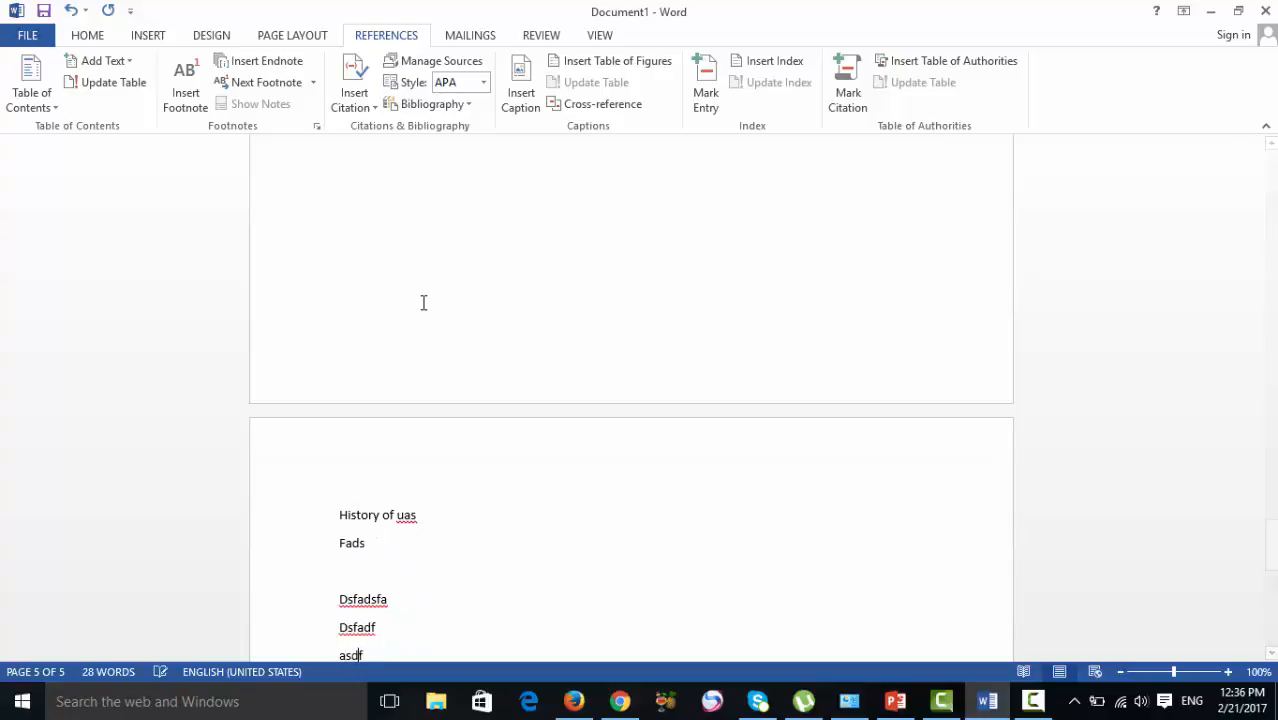
pyautogui.press('Return')
pyautogui.write('sdfadsf')
pyautogui.scroll(1, 451, 334)
pyautogui.write('f')
pyautogui.scroll(-4, 488, 437)
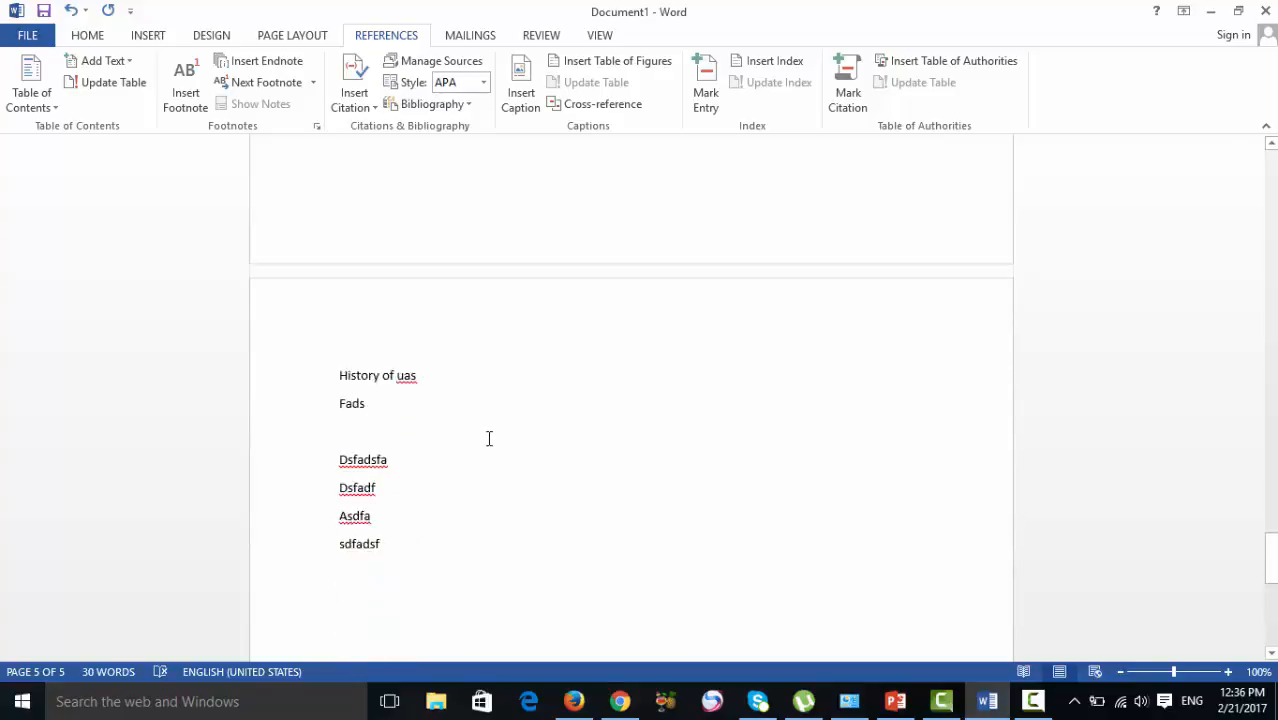
# - Add empty paragraphs after the page five placeholder text until the cursor reaches the start of page six
pyautogui.scroll(-3, 493, 438)
pyautogui.press('Return')
pyautogui.press('Return')
pyautogui.press('Return')
pyautogui.press('Return')
pyautogui.press('Return')
pyautogui.press('Return')
pyautogui.press('Return')
pyautogui.press('Return')
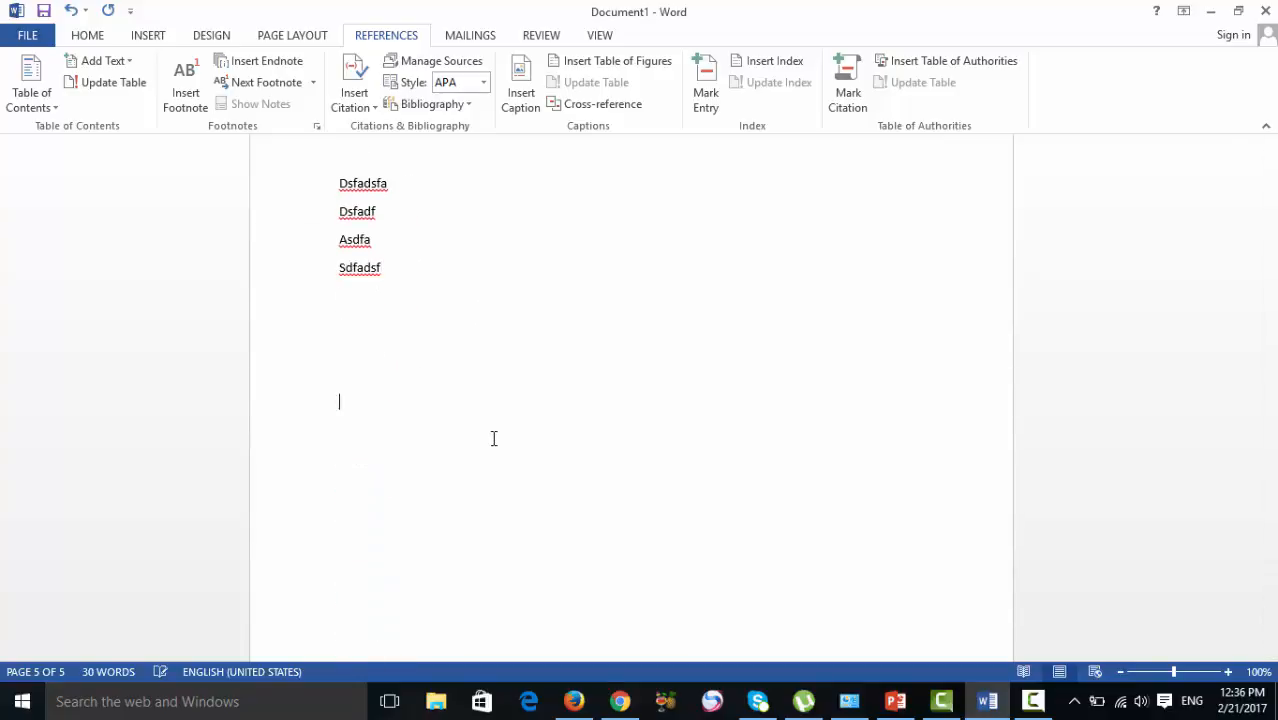
pyautogui.press('Return')
pyautogui.press('Return')
pyautogui.press('Return')
pyautogui.press('Return')
pyautogui.press('Return')
pyautogui.press('Return')
pyautogui.press('Return')
pyautogui.press('Return')
pyautogui.press('Return')
pyautogui.press('Return')
pyautogui.press('Return')
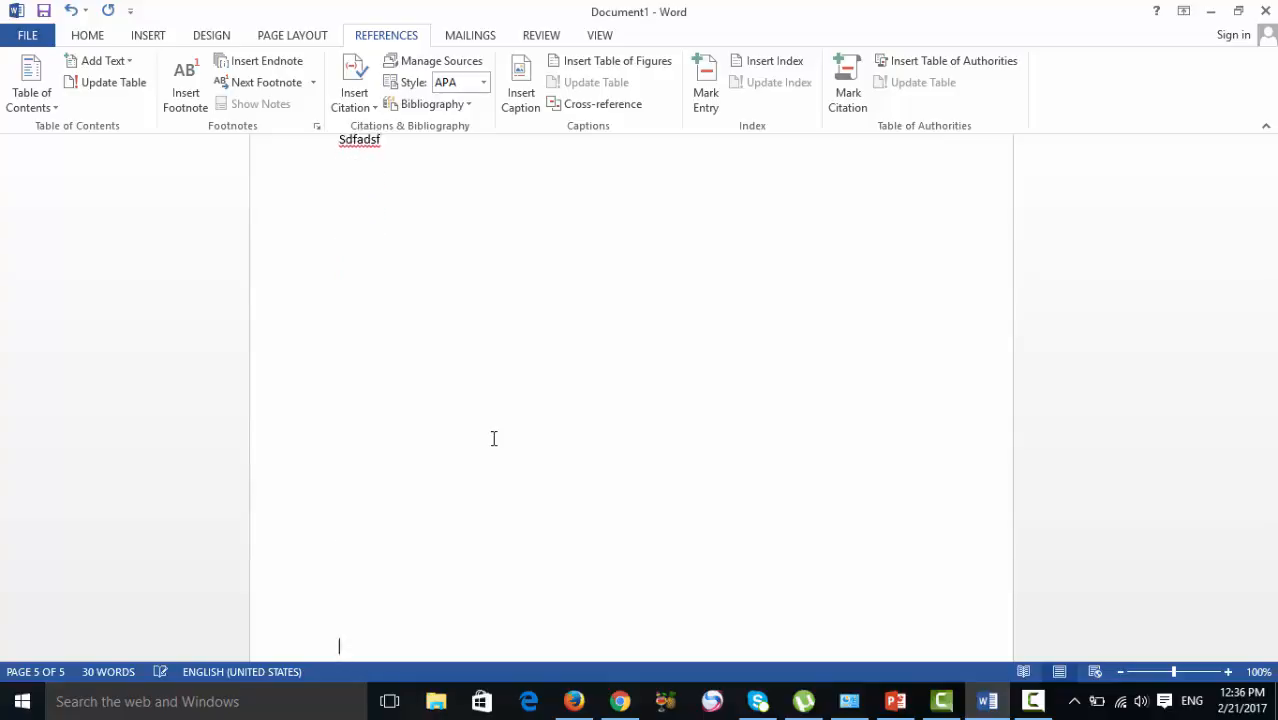
pyautogui.press('Return')
pyautogui.press('Return')
pyautogui.press('Return')
pyautogui.press('Return')
pyautogui.press('Return')
pyautogui.press('BackSpace')
pyautogui.press('BackSpace')
pyautogui.press('BackSpace')
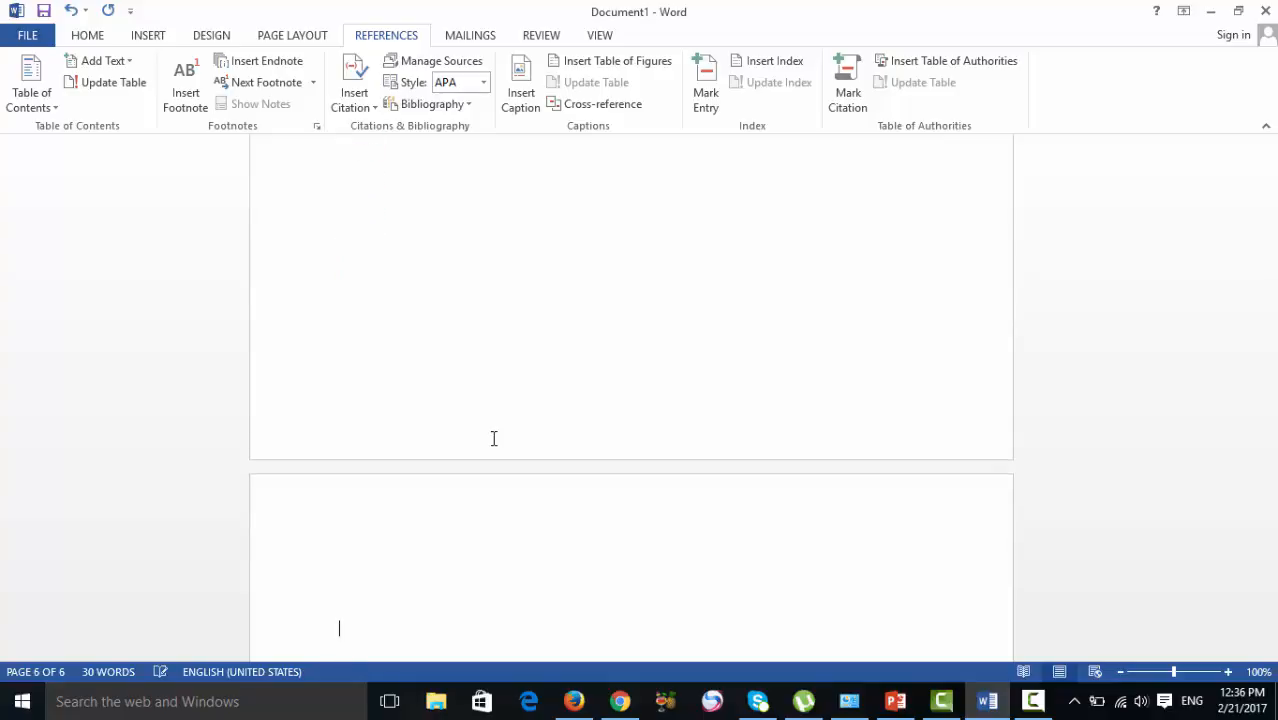
pyautogui.press('BackSpace')
pyautogui.press('BackSpace')
pyautogui.press('BackSpace')
pyautogui.press('Return')
# - Enter the heading "History of London" on page six and start a new line below it
pyautogui.write('hisoty')
pyautogui.press('BackSpace')
pyautogui.press('BackSpace')
pyautogui.press('BackSpace')
pyautogui.press('BackSpace')
pyautogui.write('story of londo')
pyautogui.press('Return')
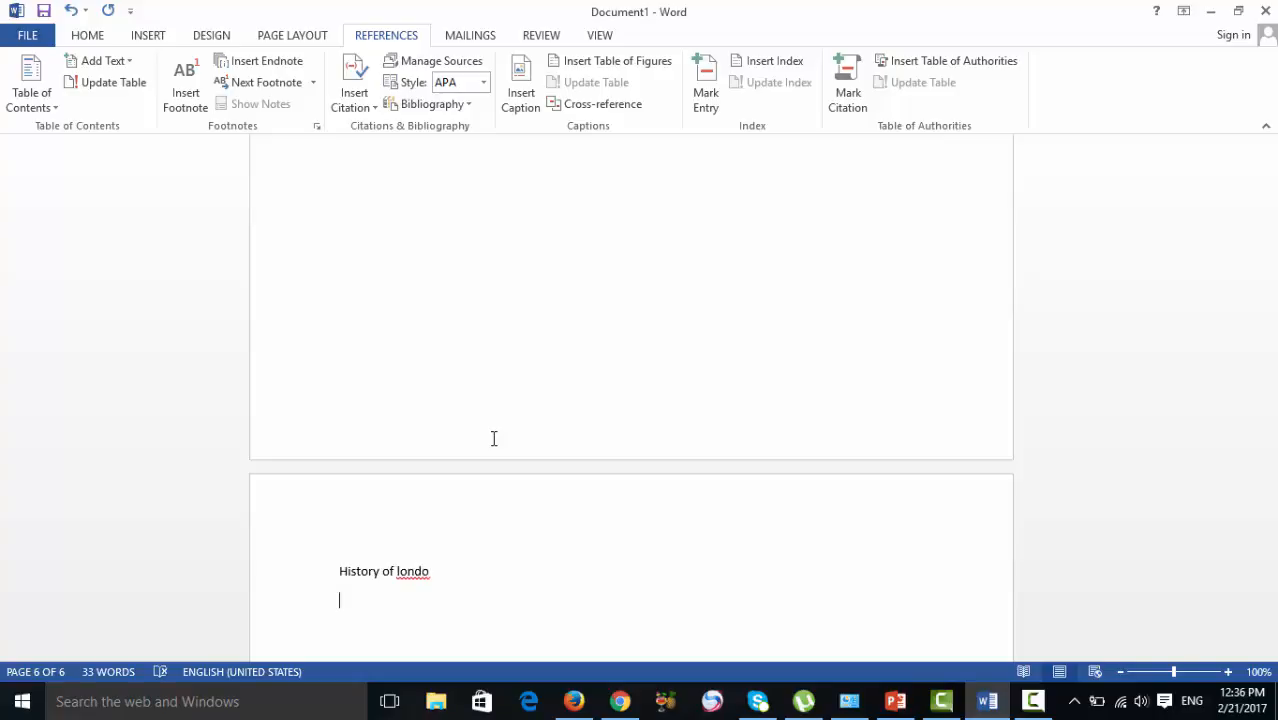
pyautogui.press('BackSpace')
pyautogui.press('Return')
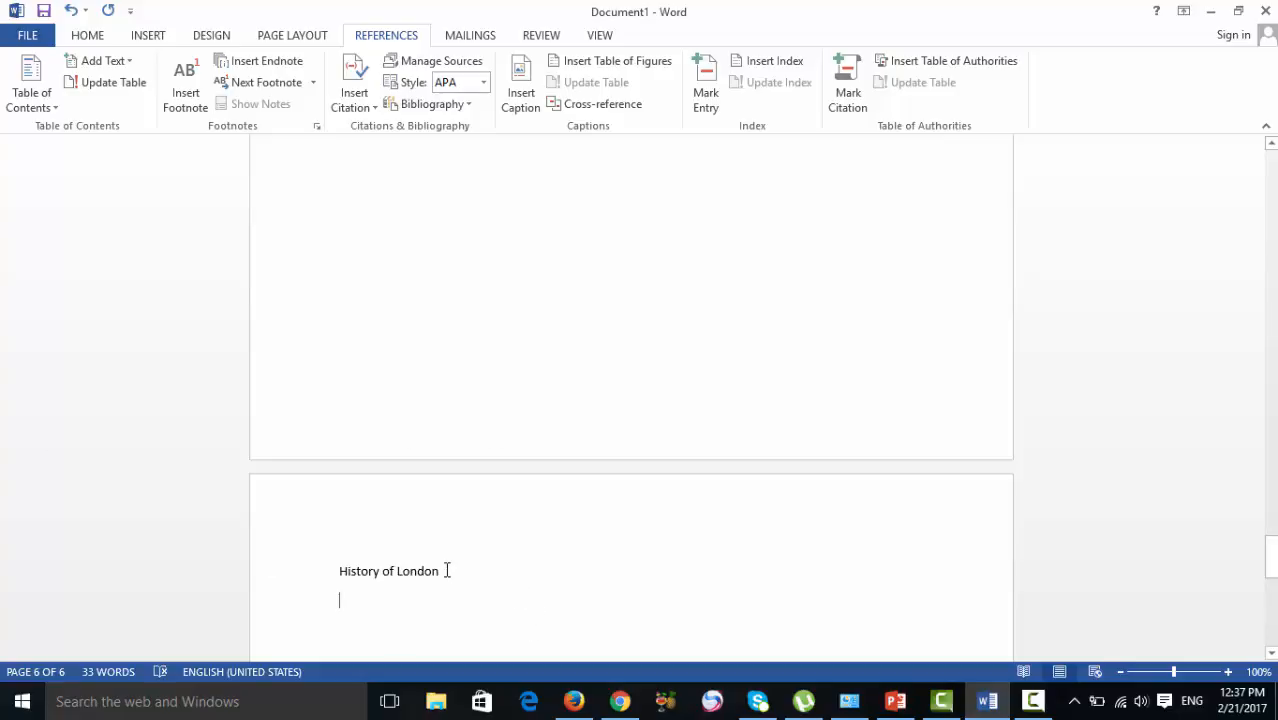
# - Change the page six heading to "History of Canada" and add the line "History of california" below it
pyautogui.press('BackSpace')
pyautogui.press('BackSpace')
pyautogui.press('BackSpace')
pyautogui.press('BackSpace')
pyautogui.press('BackSpace')
pyautogui.press('BackSpace')
pyautogui.press('BackSpace')
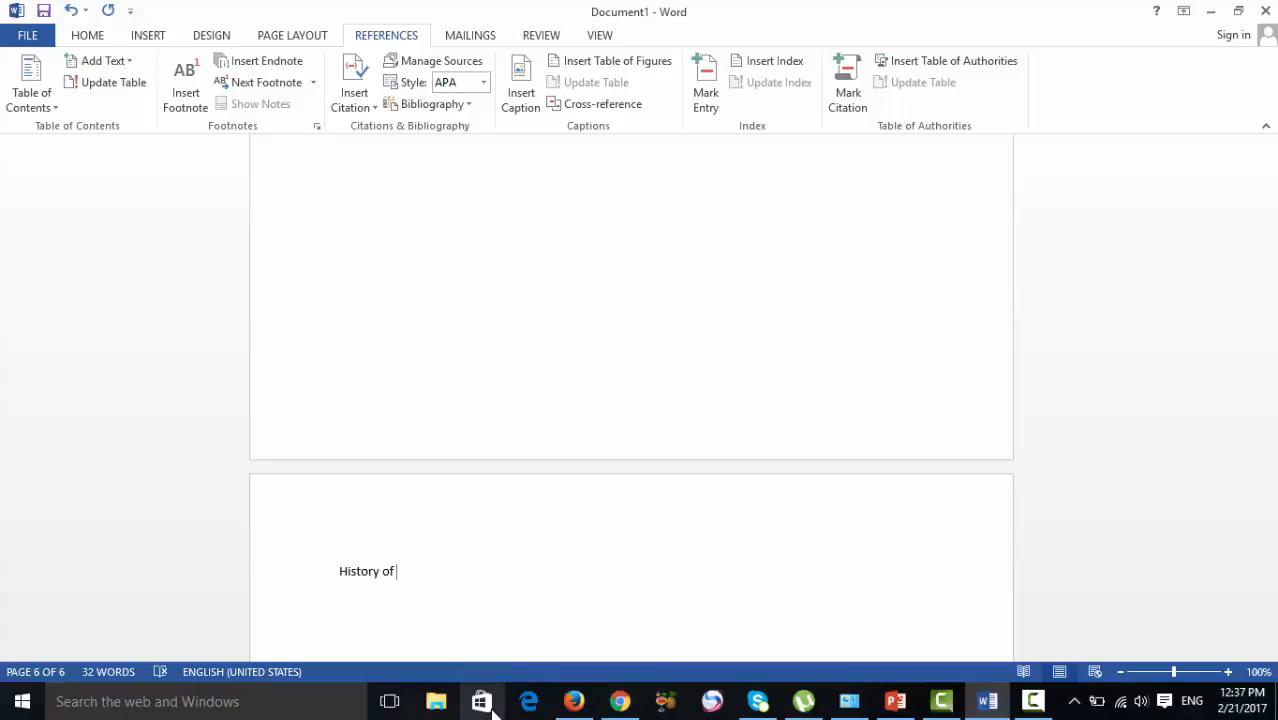
pyautogui.write('kana')
pyautogui.press('BackSpace')
pyautogui.press('BackSpace')
pyautogui.press('BackSpace')
pyautogui.press('BackSpace')
pyautogui.write('canada')
pyautogui.press('Return')
pyautogui.write('History of ')
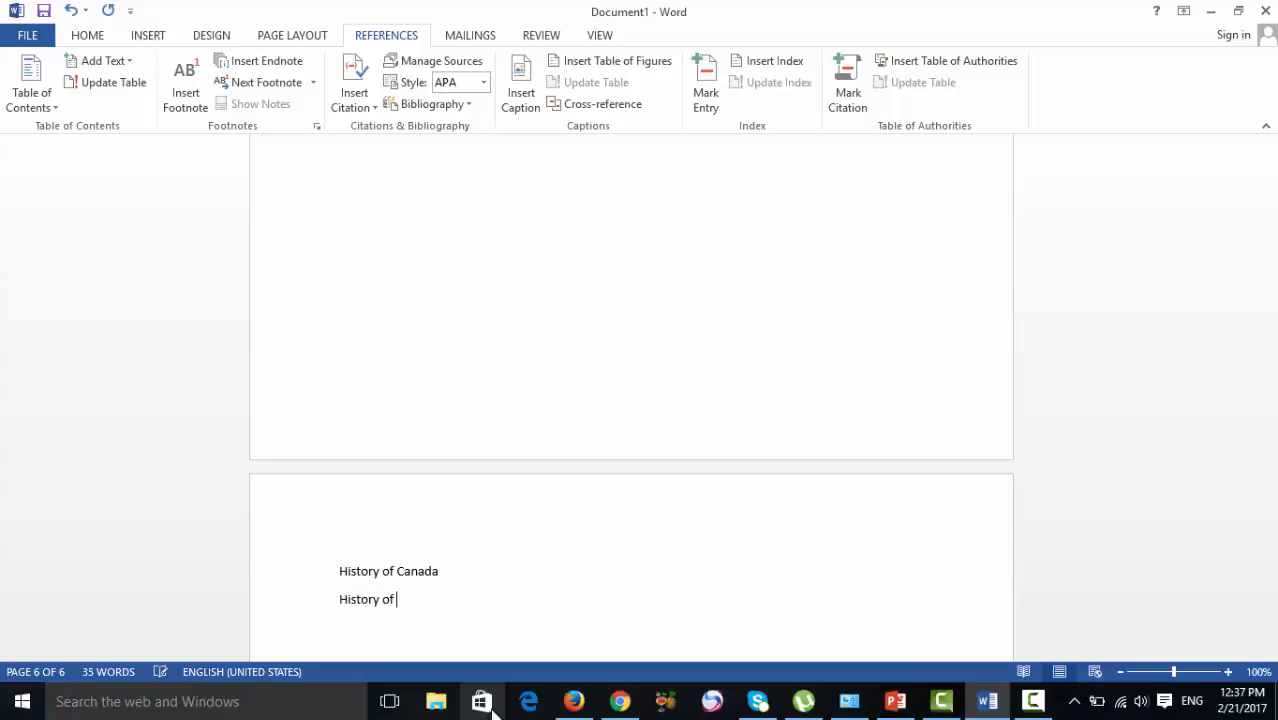
pyautogui.write('california')
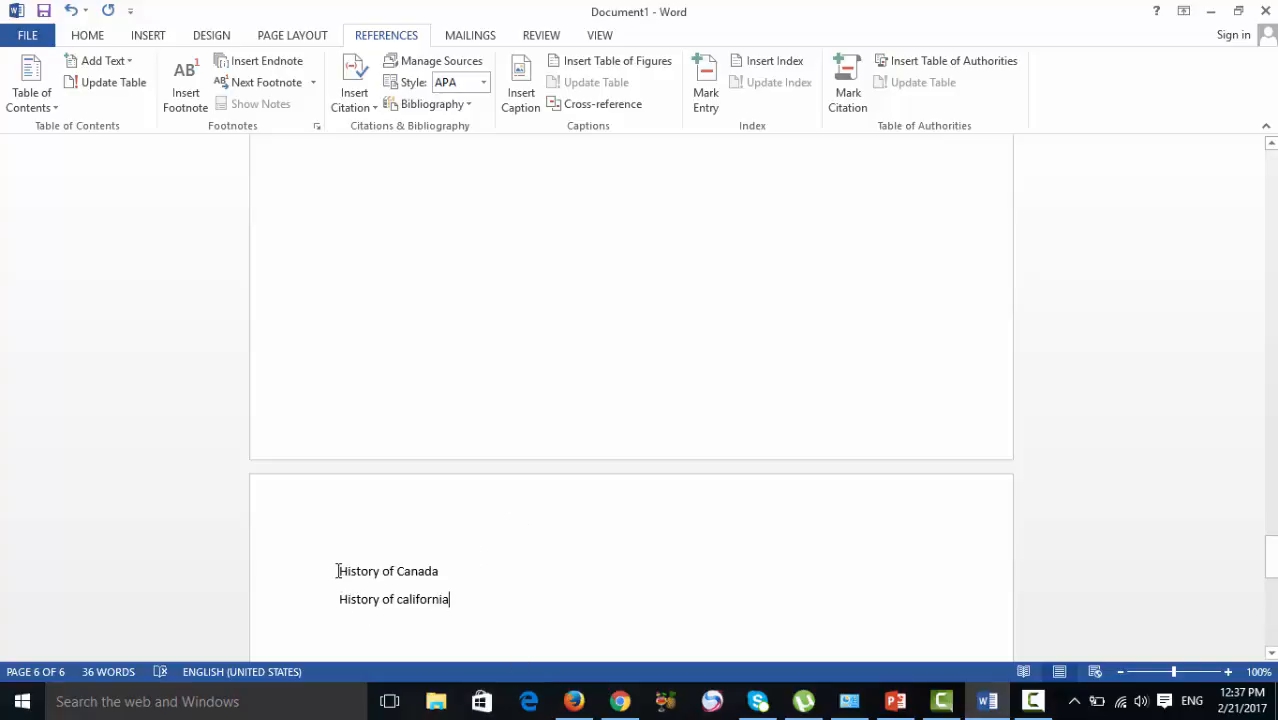
# - Apply the Heading 1 style to "History of Canada" and Heading 2 to "History of california" on page six
pyautogui.moveTo(337, 571); pyautogui.dragTo(446, 574)
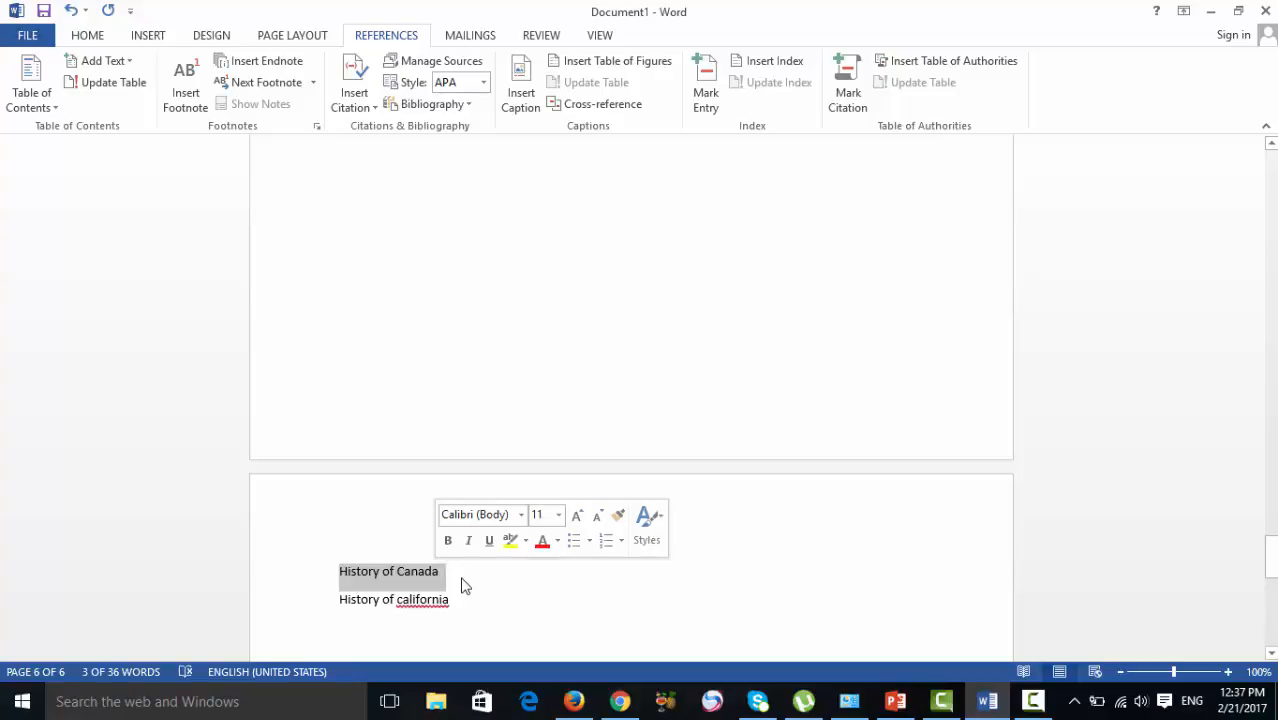
pyautogui.click(87, 35)
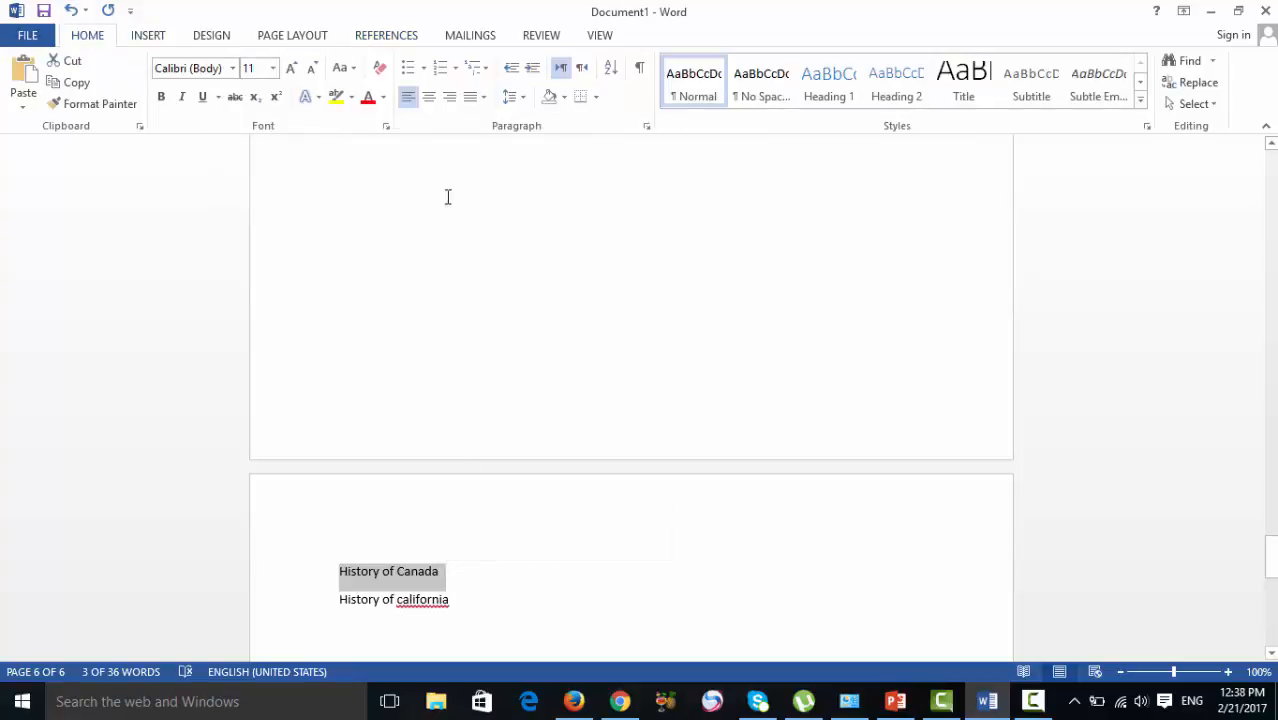
pyautogui.click(836, 94)
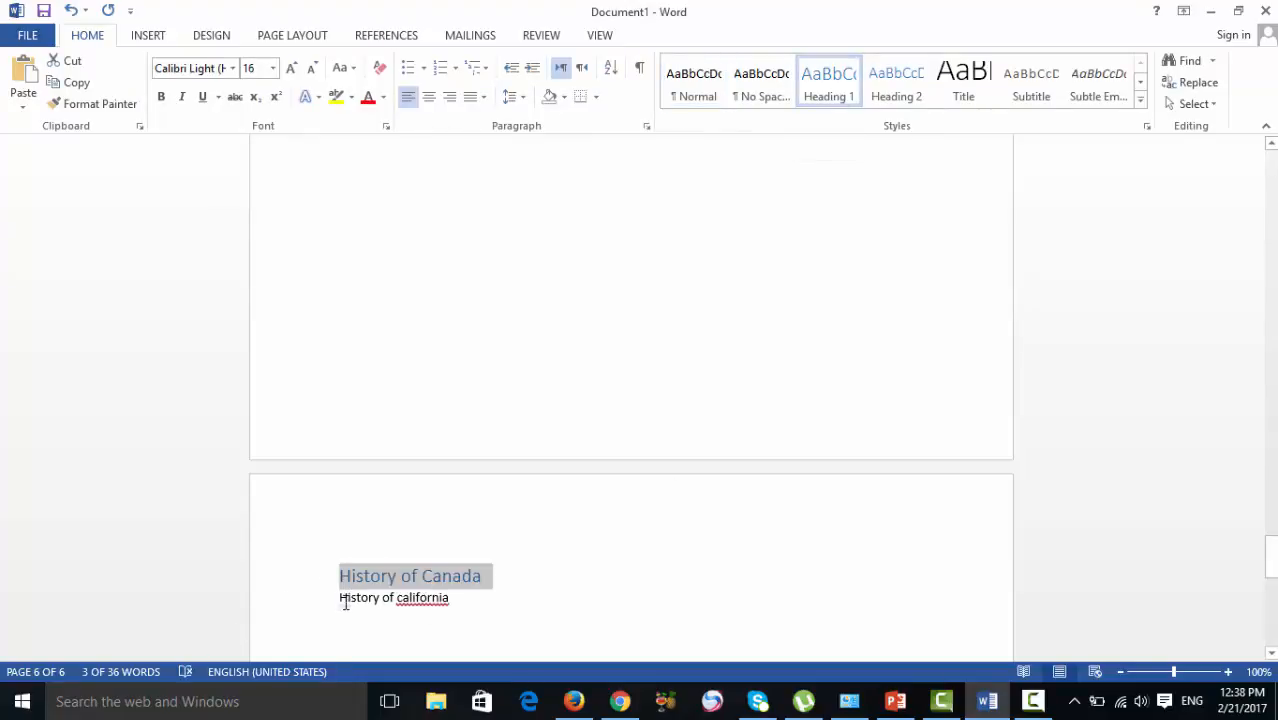
pyautogui.moveTo(340, 597); pyautogui.dragTo(443, 607)
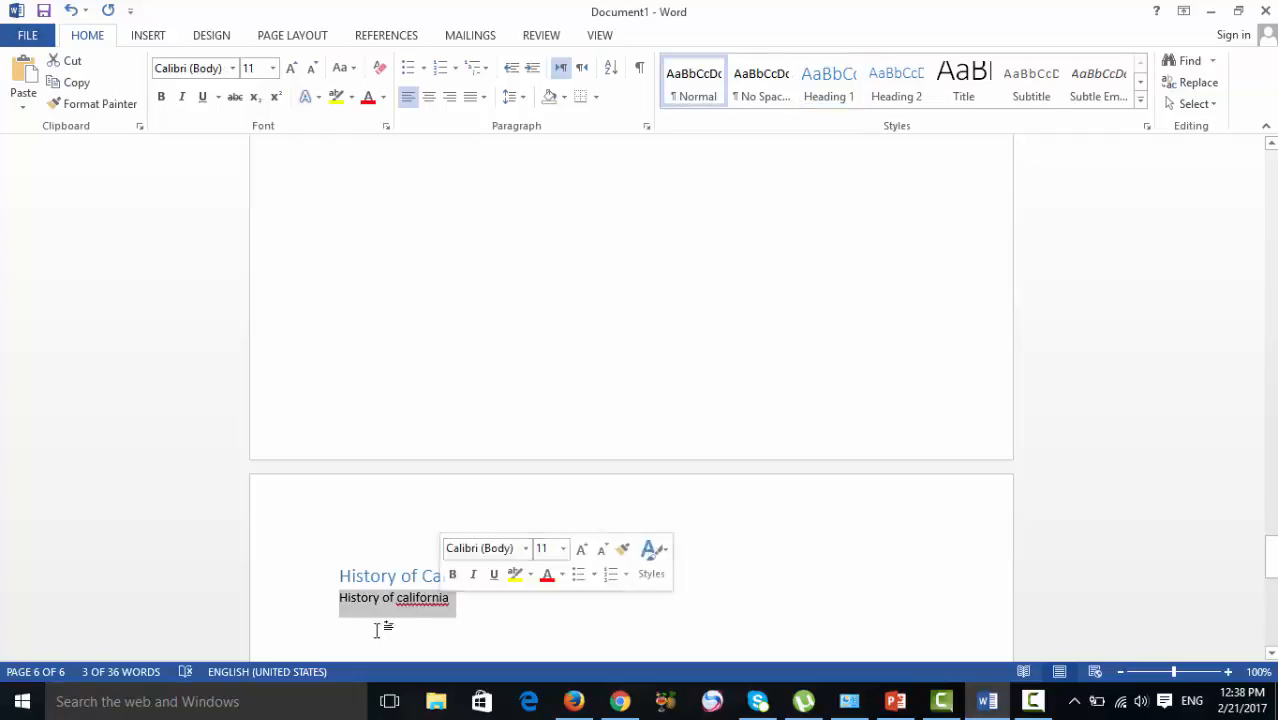
pyautogui.click(895, 96)
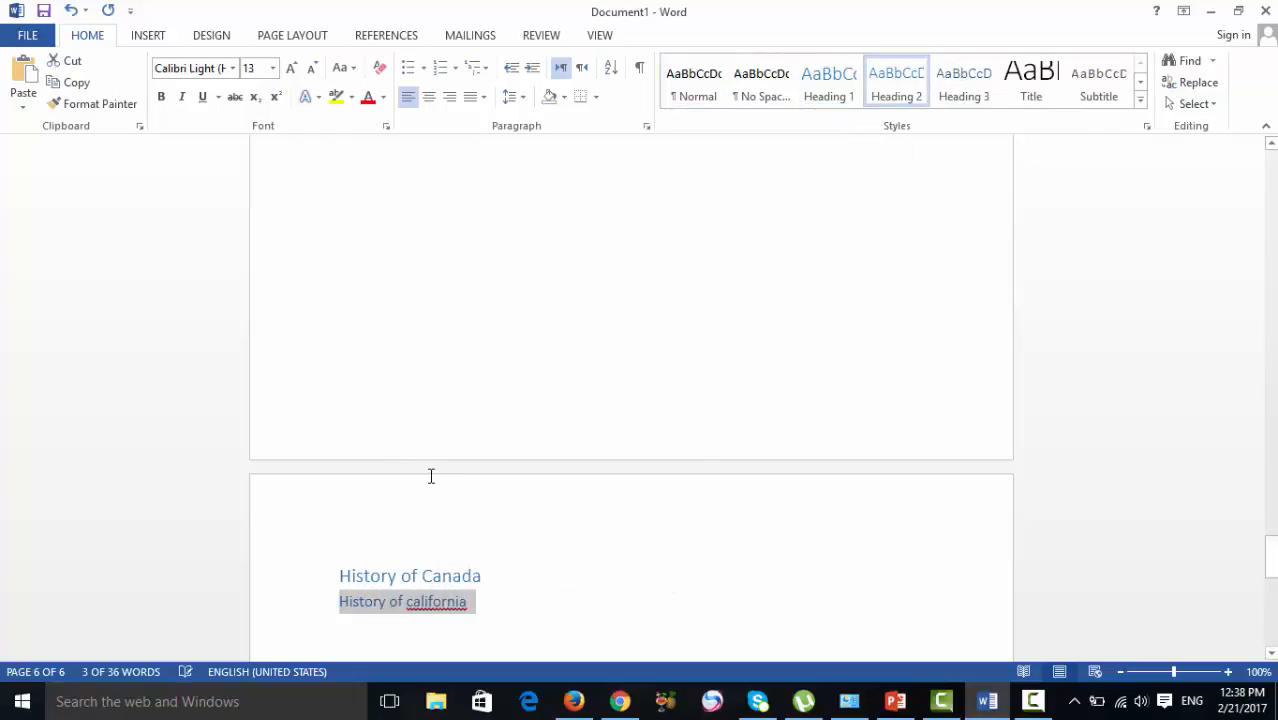
# - Correct the heading text on page five to "History of USA"
pyautogui.scroll(5, 411, 462)
pyautogui.scroll(5, 375, 390)
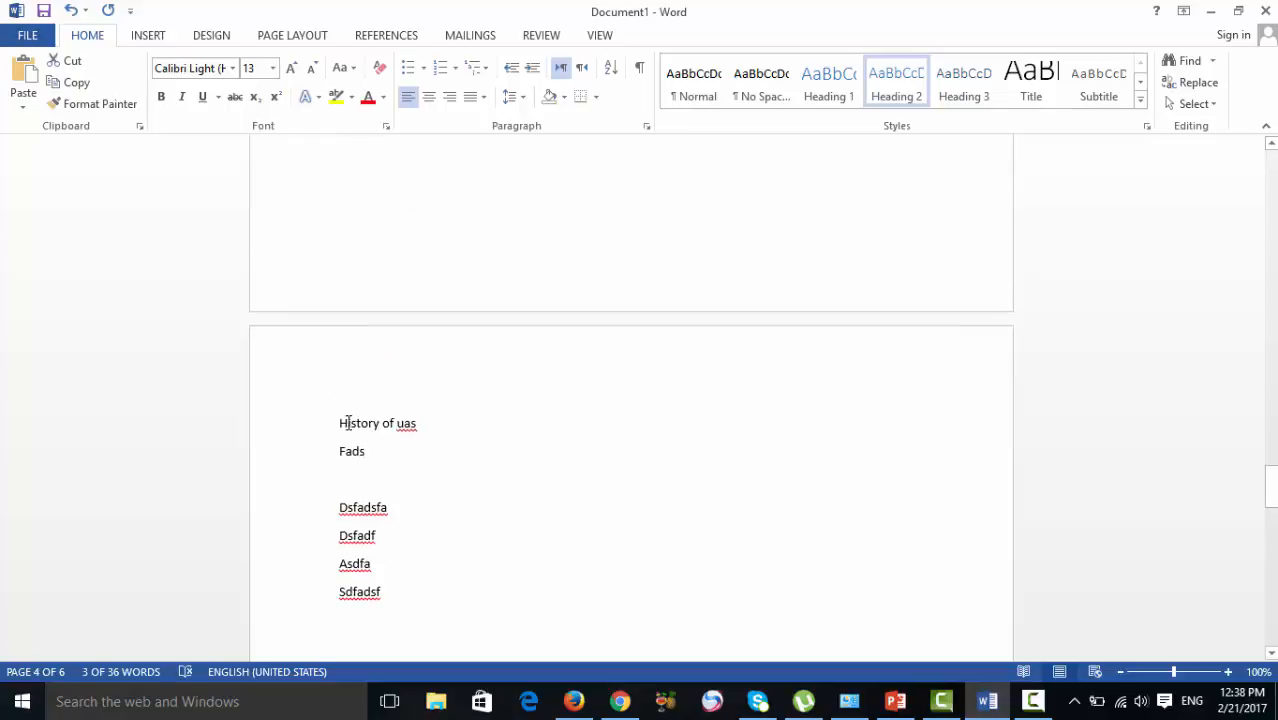
pyautogui.moveTo(356, 424); pyautogui.dragTo(417, 423)
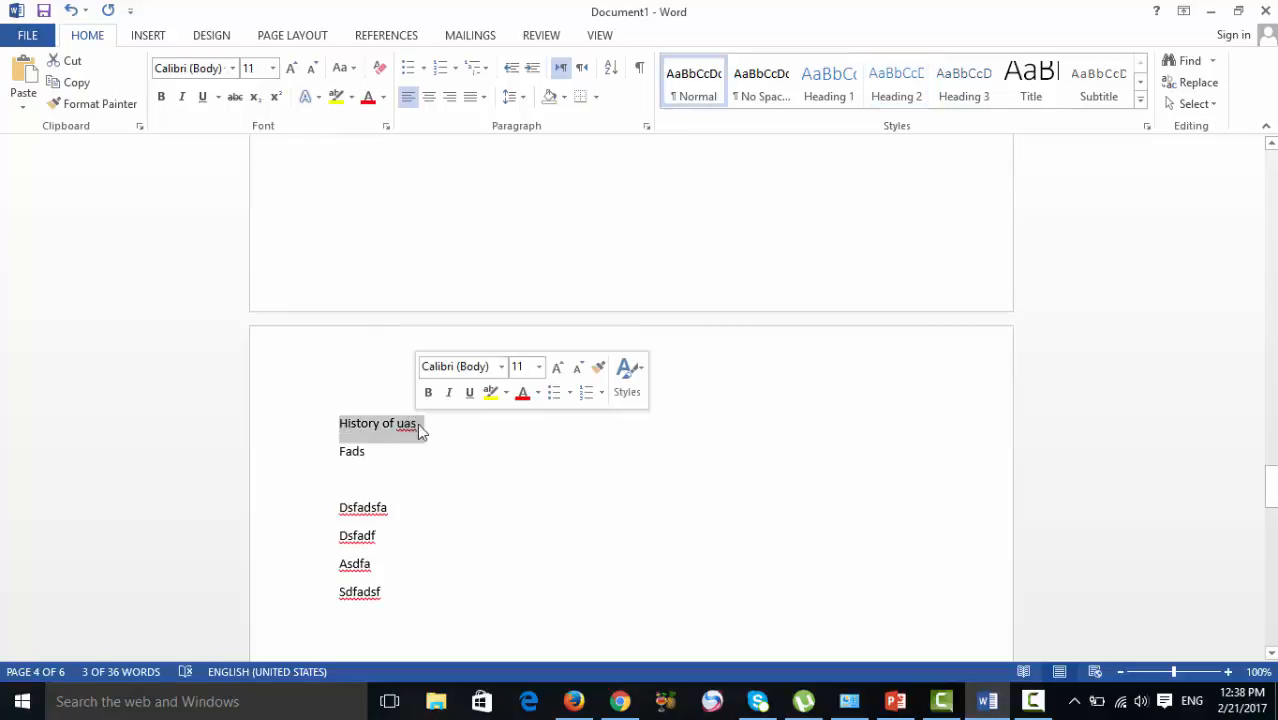
pyautogui.click(418, 423)
pyautogui.press('BackSpace')
pyautogui.press('BackSpace')
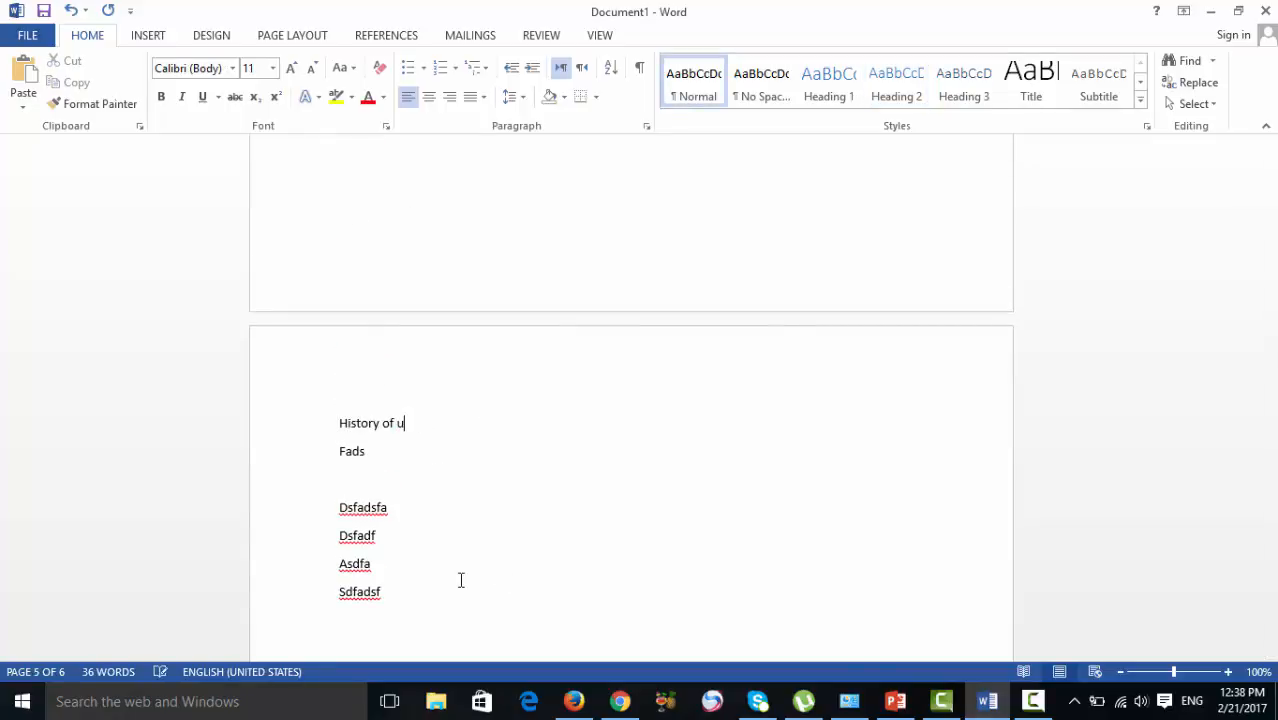
pyautogui.write('USA')
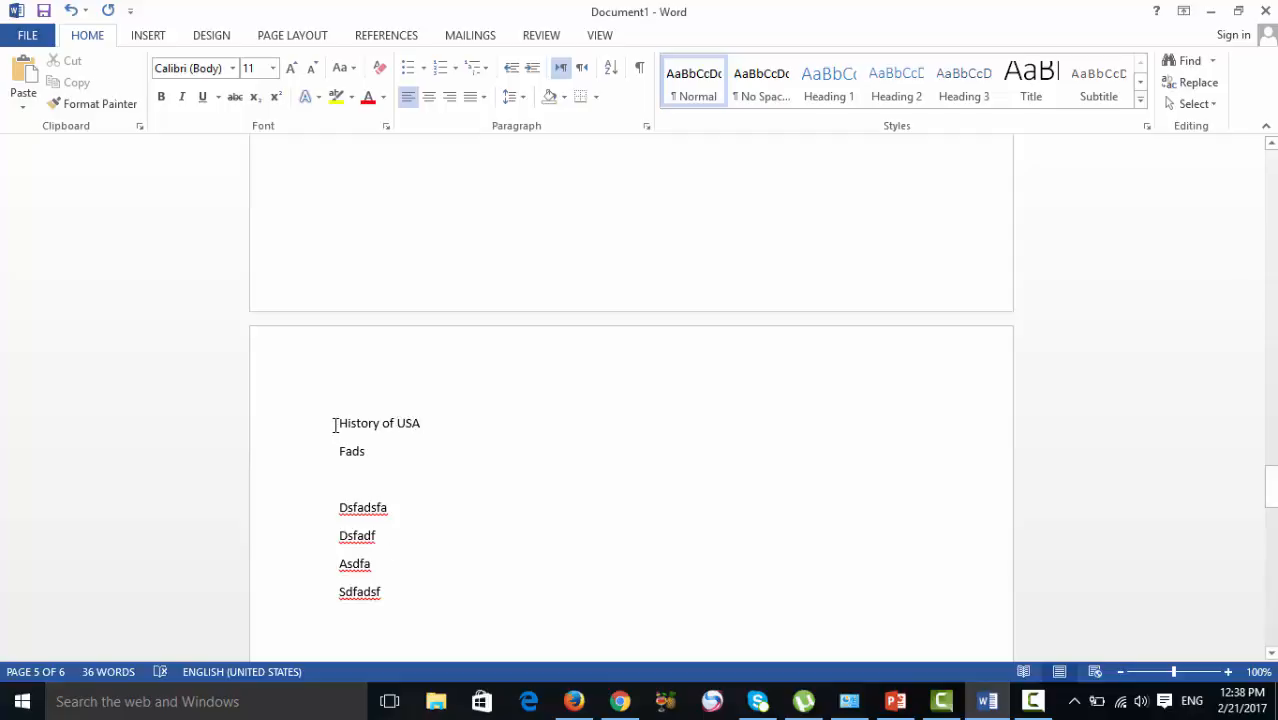
# - Apply the Heading 1 style to "History of USA" on page five and "History of india" on page four
pyautogui.moveTo(336, 422); pyautogui.dragTo(417, 446)
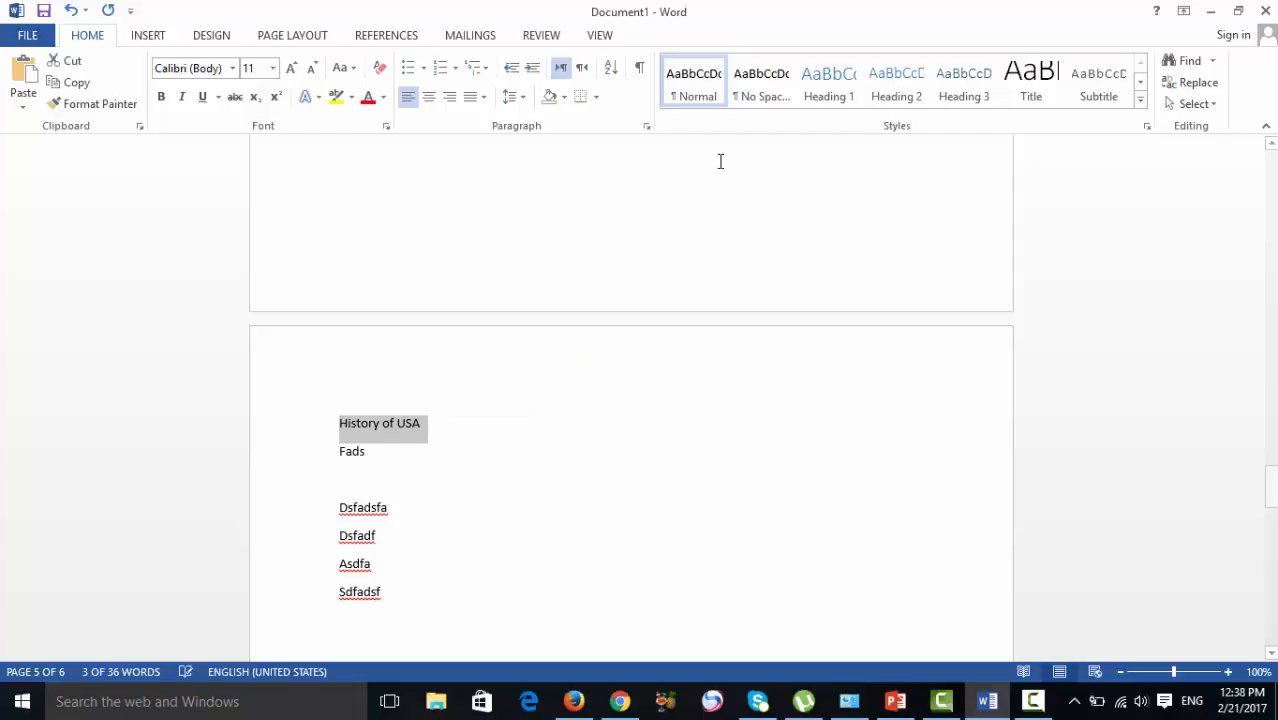
pyautogui.click(804, 88)
pyautogui.scroll(5, 400, 403)
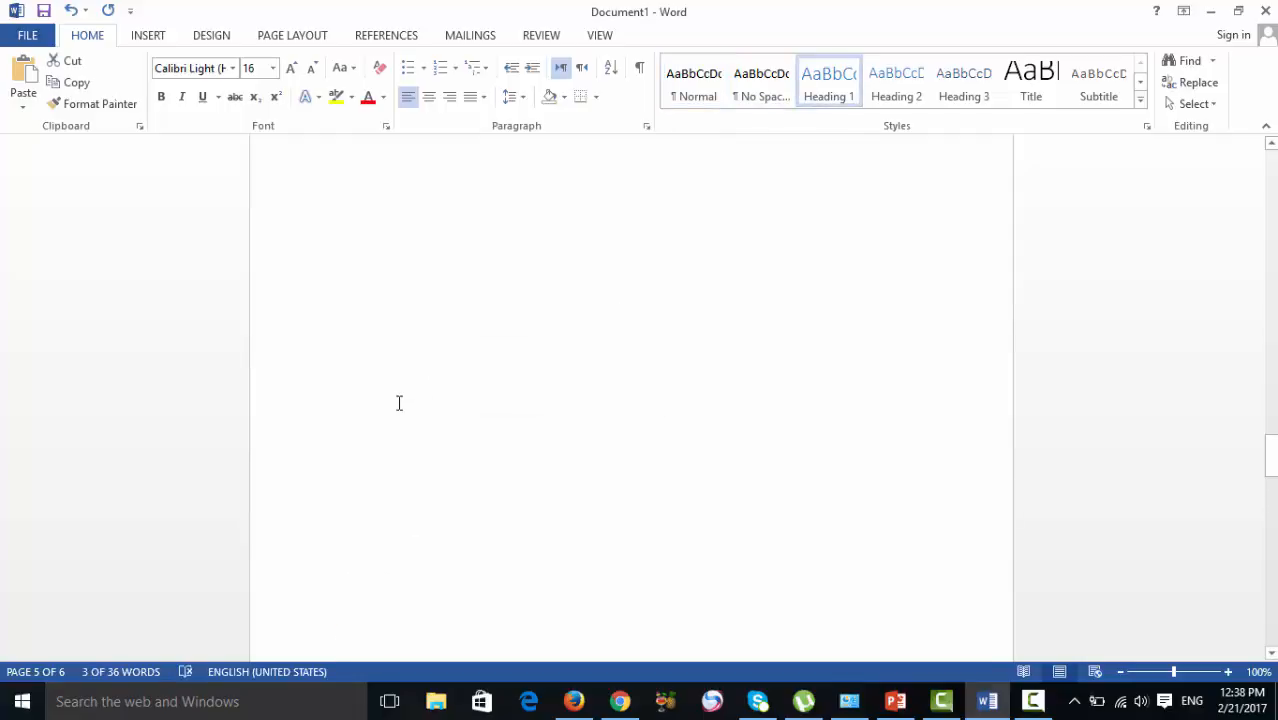
pyautogui.scroll(10, 395, 396)
pyautogui.moveTo(340, 320); pyautogui.dragTo(434, 342)
pyautogui.click(833, 91)
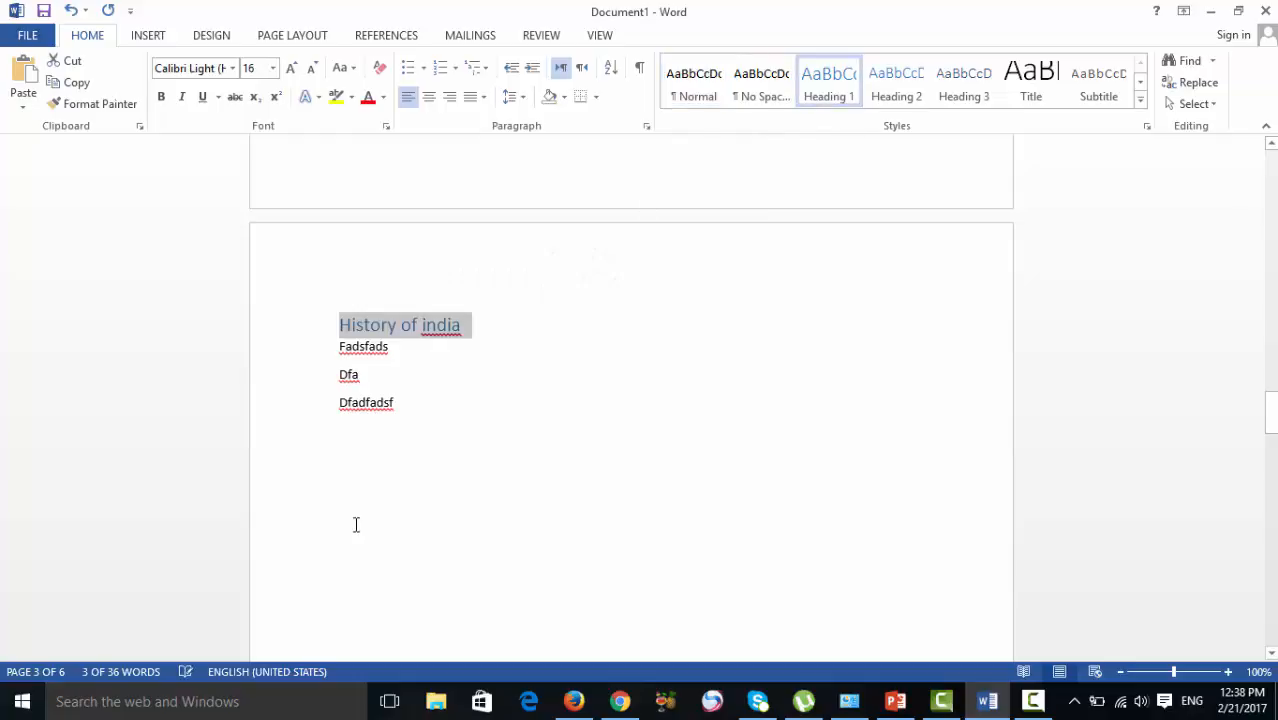
# - Apply the Heading 1 style to "History of Pakistan" on page three
pyautogui.scroll(3, 360, 510)
pyautogui.scroll(7, 365, 502)
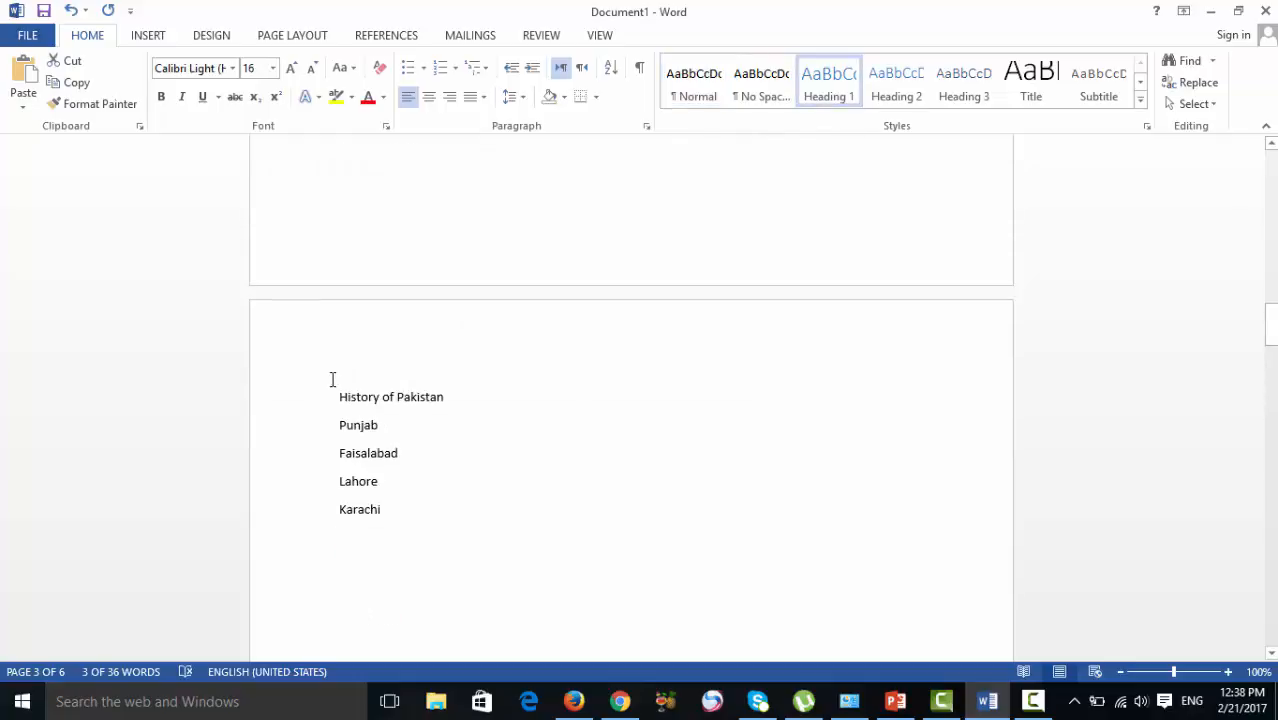
pyautogui.moveTo(338, 394); pyautogui.dragTo(454, 394)
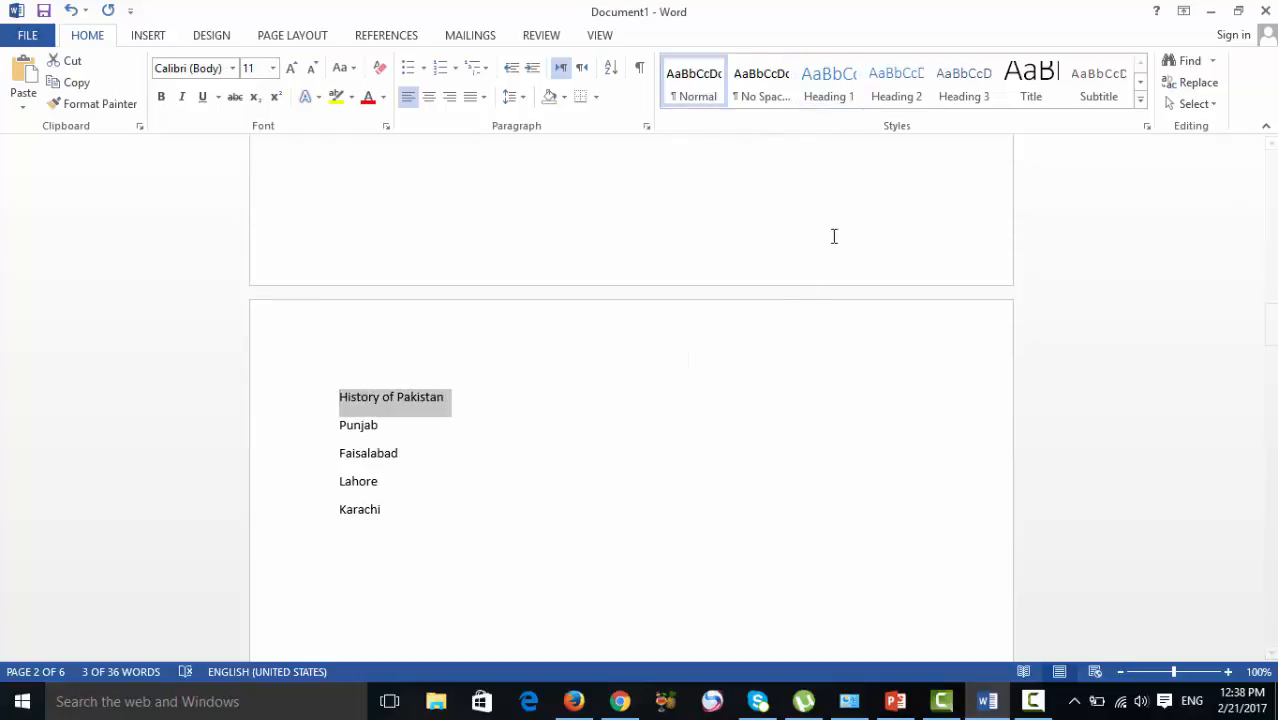
pyautogui.click(830, 90)
pyautogui.click(497, 405)
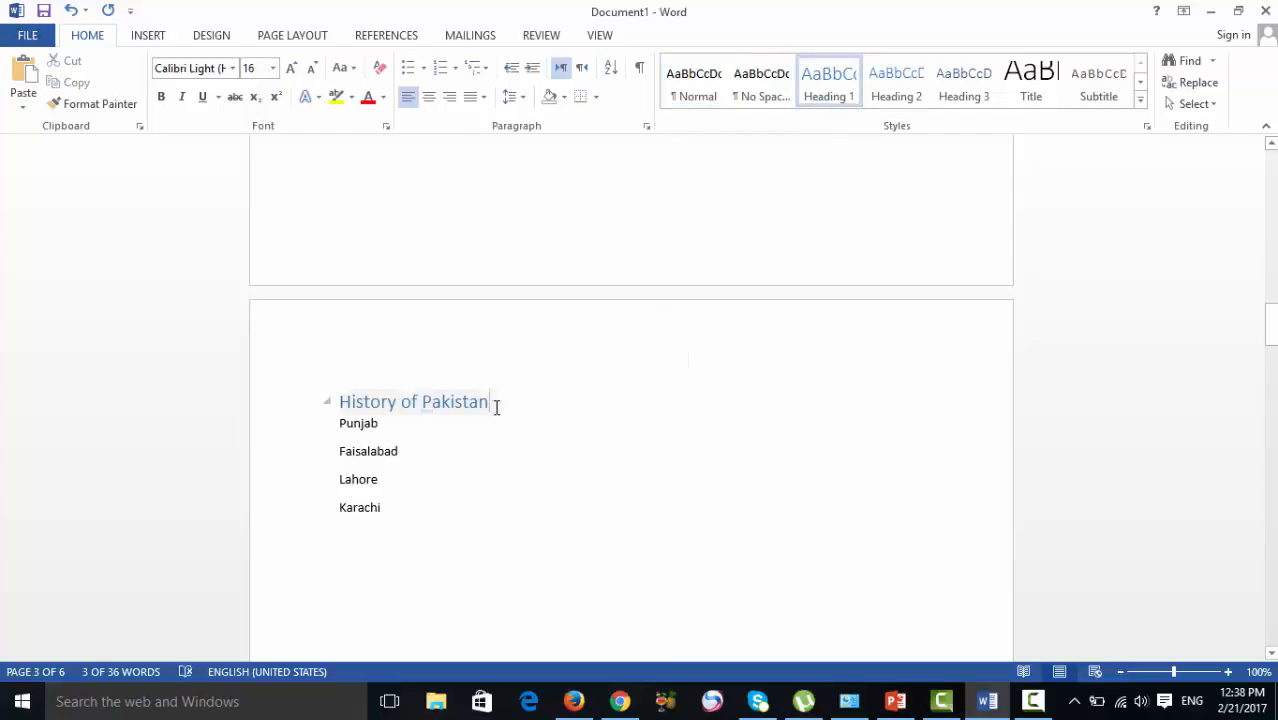
# - Apply the Heading 2 style to the lines "Punjab", "Faisalabad" and "Lahore" under the Pakistan heading
pyautogui.moveTo(339, 423); pyautogui.dragTo(388, 424)
pyautogui.click(896, 85)
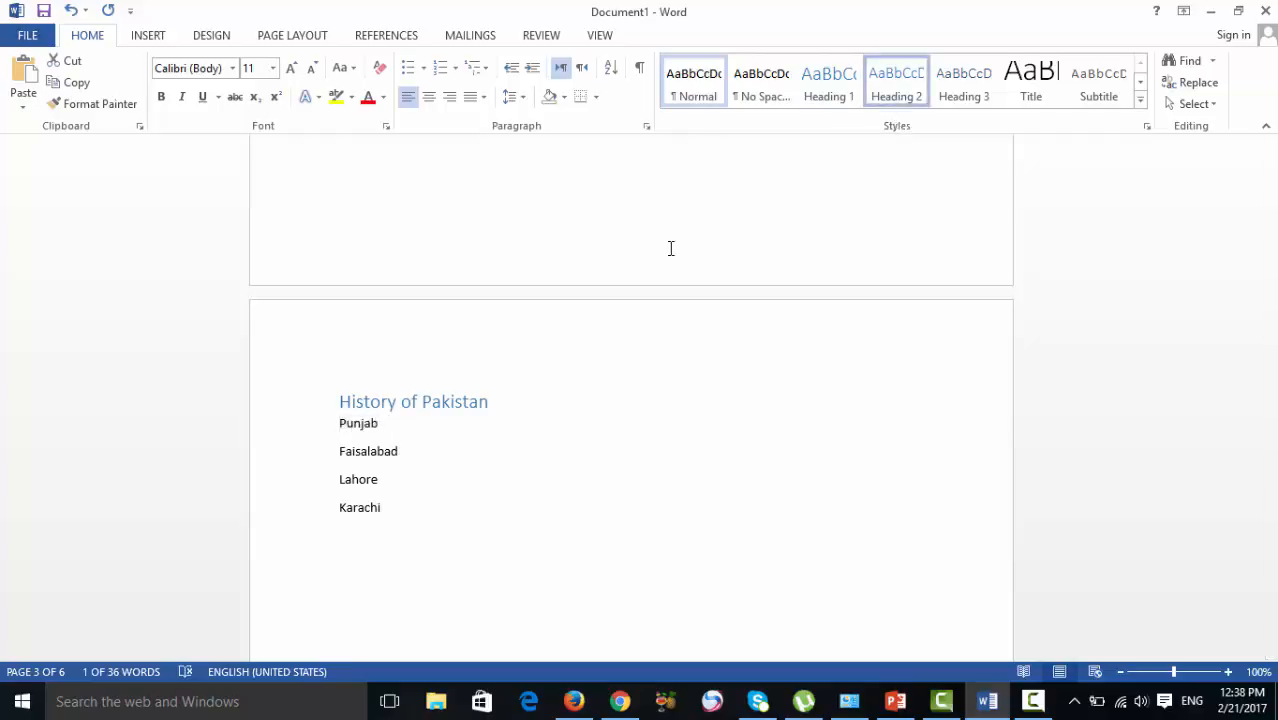
pyautogui.moveTo(339, 447); pyautogui.dragTo(437, 458)
pyautogui.click(890, 92)
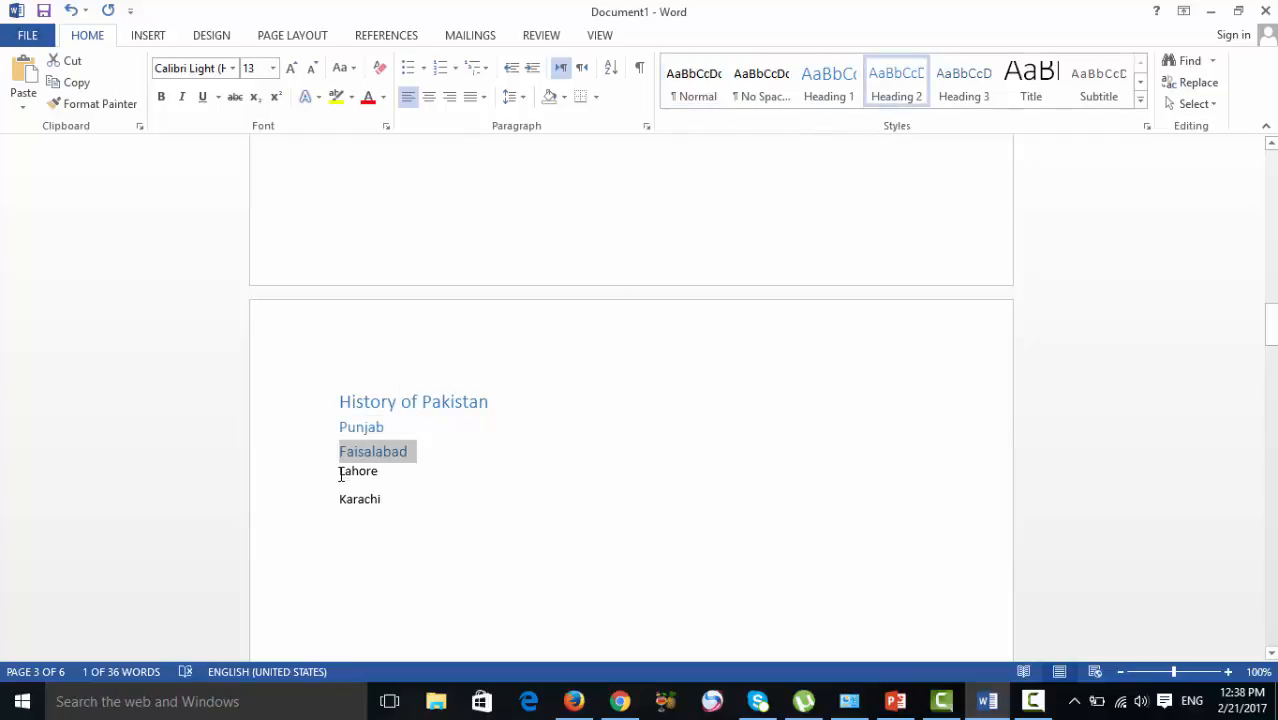
pyautogui.click(378, 481)
pyautogui.doubleClick(378, 481)
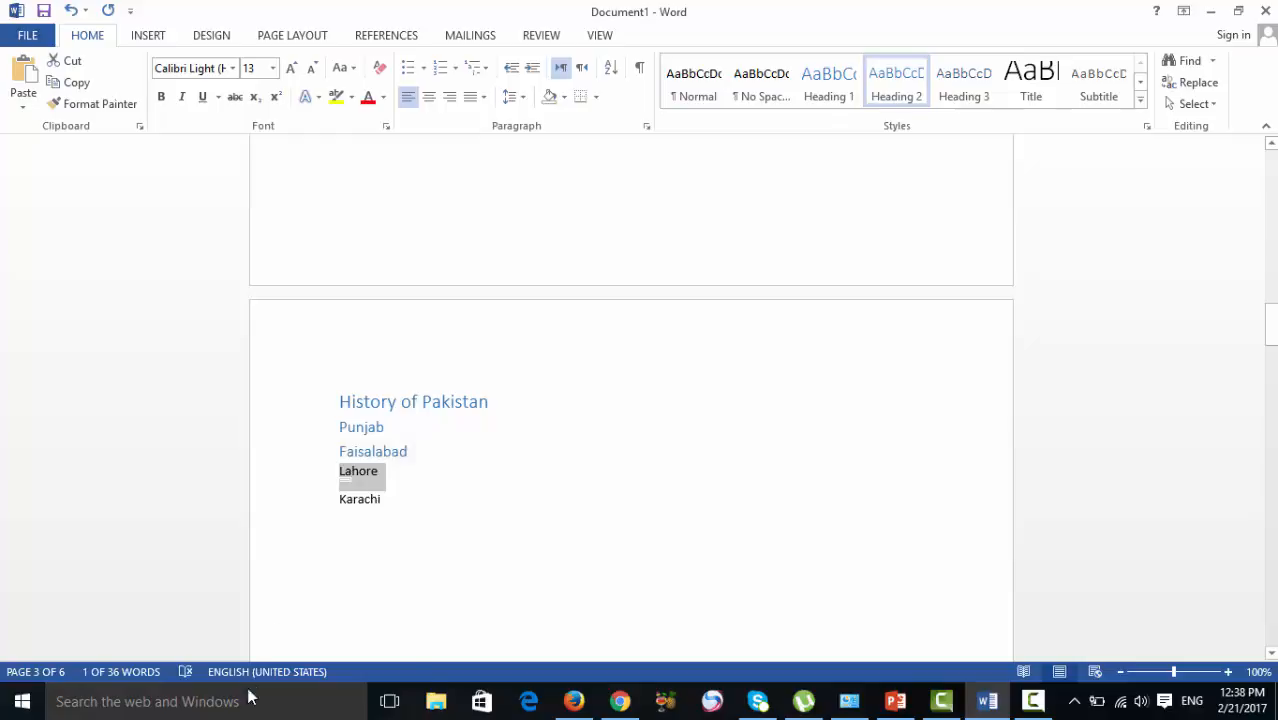
pyautogui.click(896, 88)
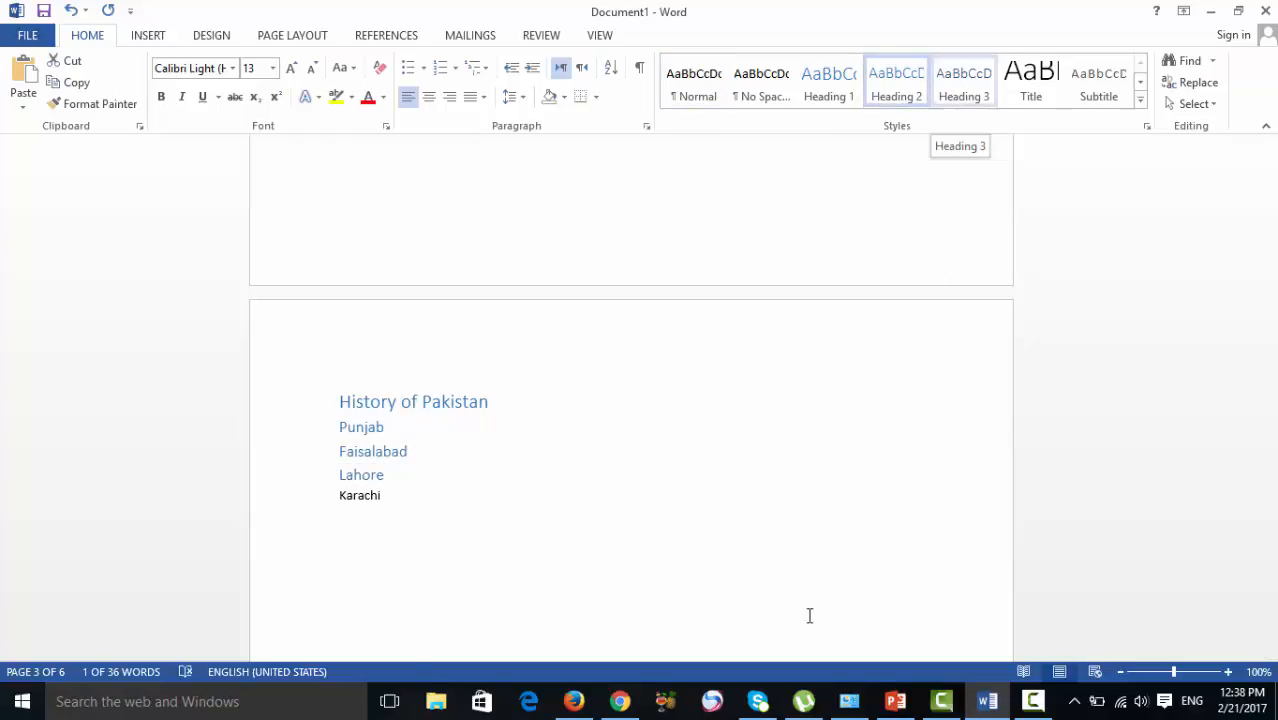
# - Apply the Heading 3 style to the line "Karachi" on page three
pyautogui.moveTo(340, 494); pyautogui.dragTo(391, 494)
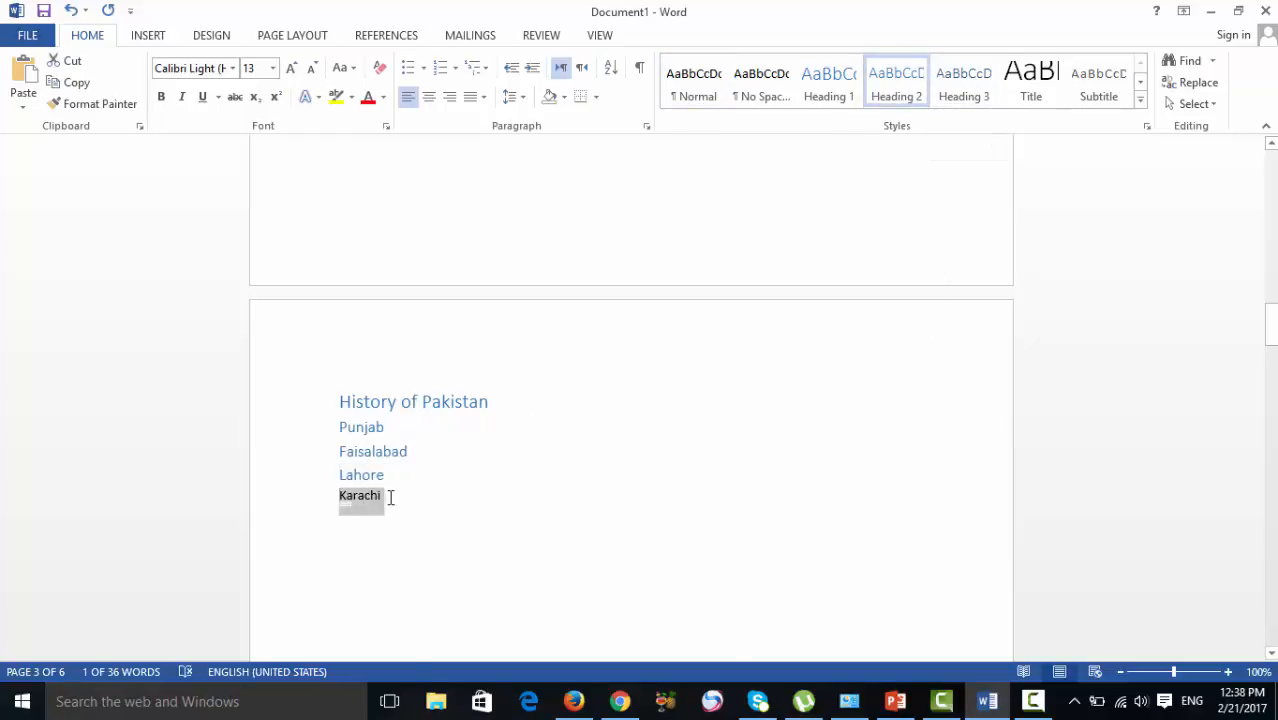
pyautogui.click(964, 86)
pyautogui.click(490, 502)
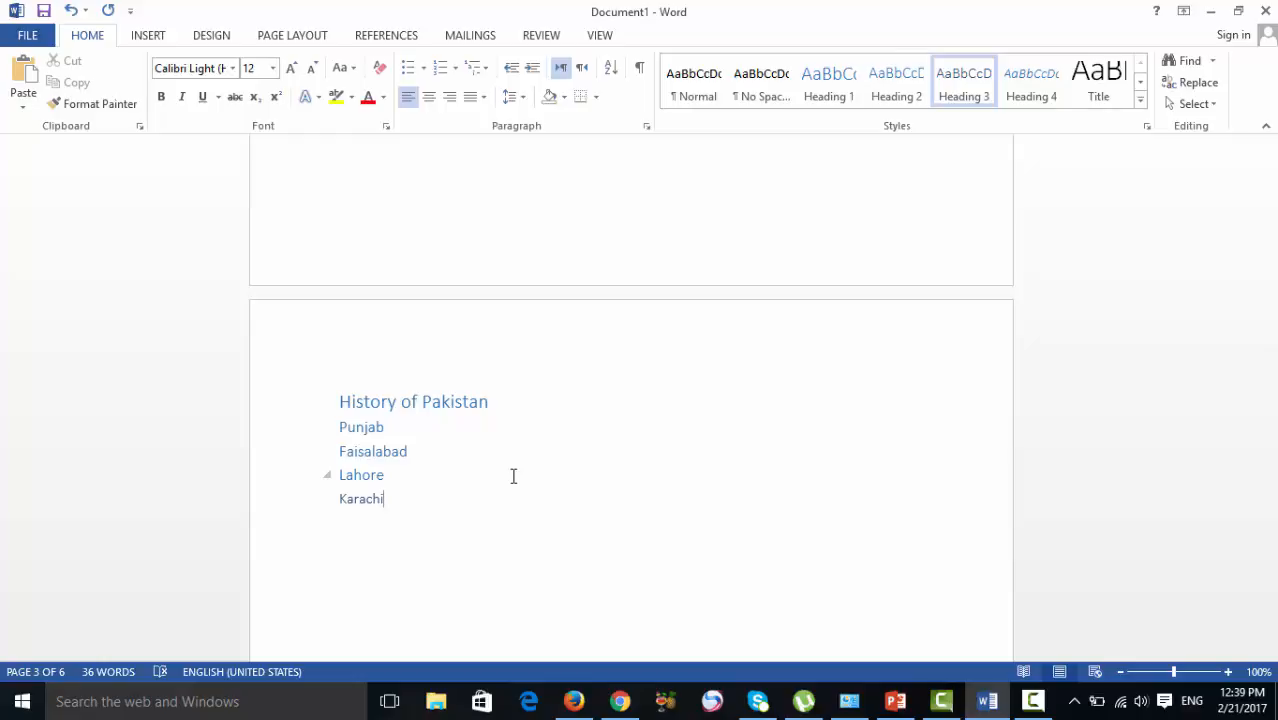
# - Apply the Heading 1 style to "Sleek college of professional studies" on page two
pyautogui.scroll(15, 440, 517)
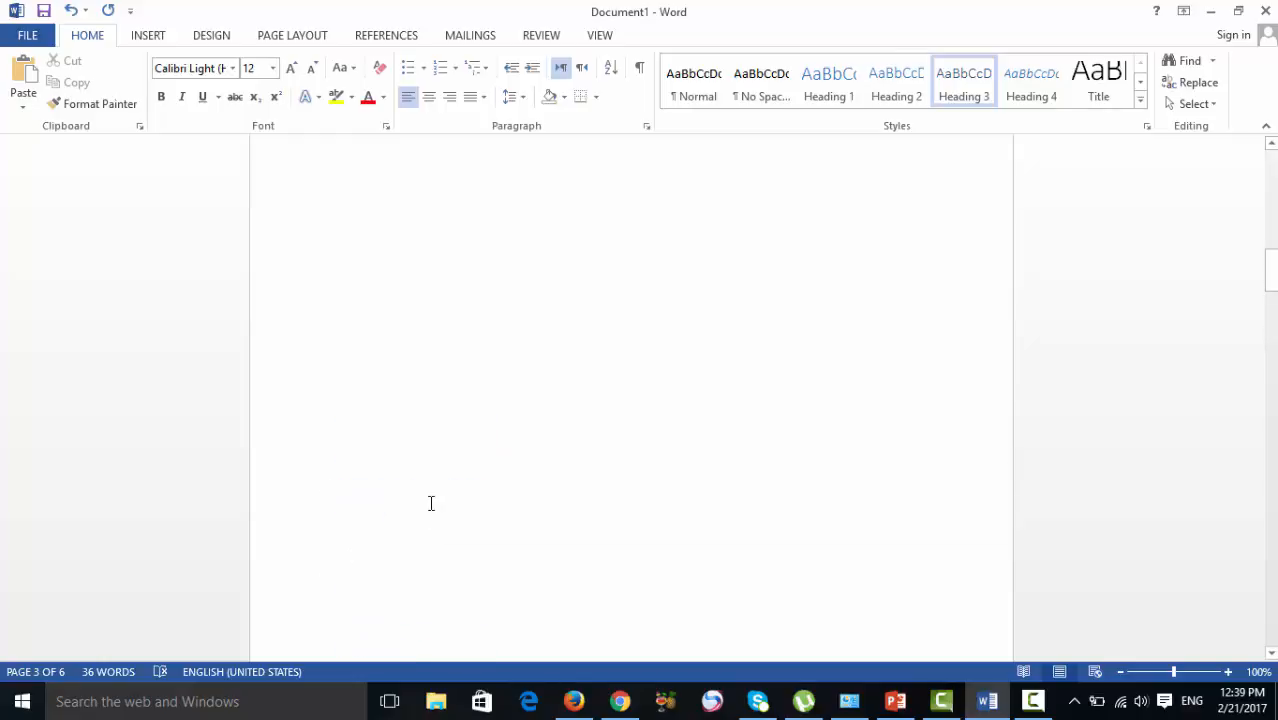
pyautogui.scroll(-1, 365, 550)
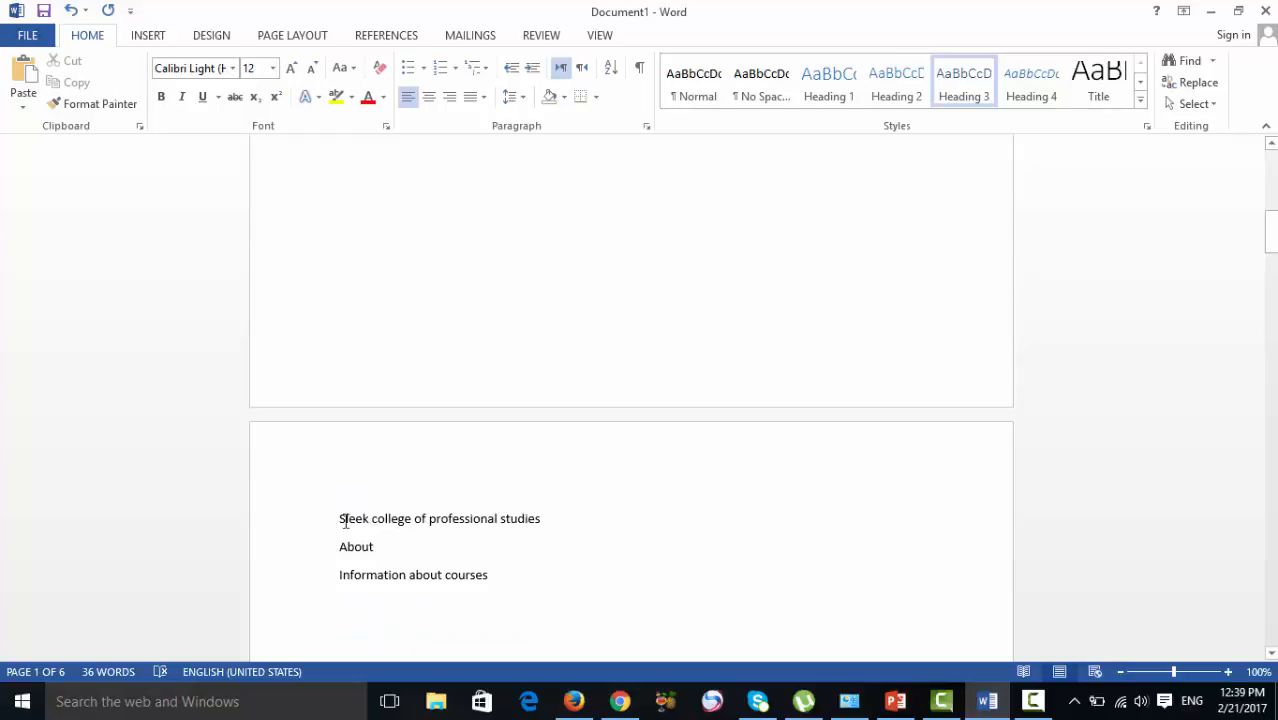
pyautogui.moveTo(340, 518); pyautogui.dragTo(525, 508)
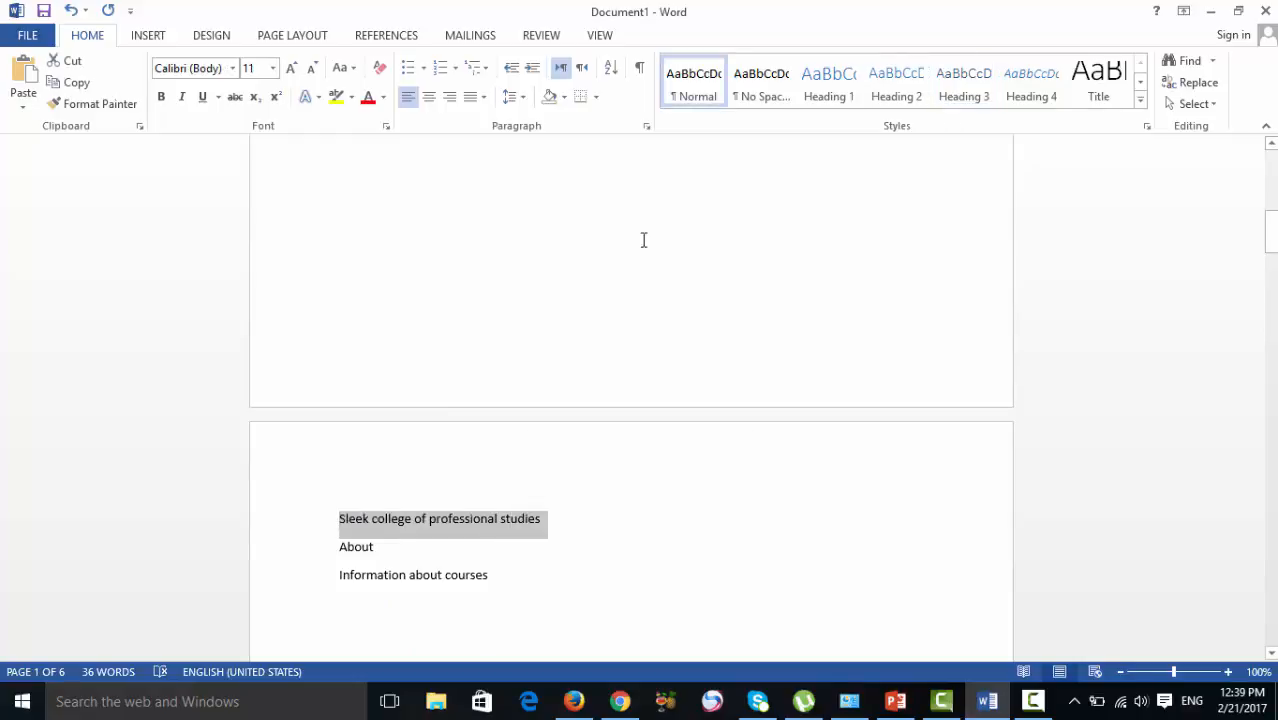
pyautogui.click(820, 110)
# - Insert the Automatic Table 1 table of contents at the start of the blank first page
pyautogui.scroll(12, 468, 560)
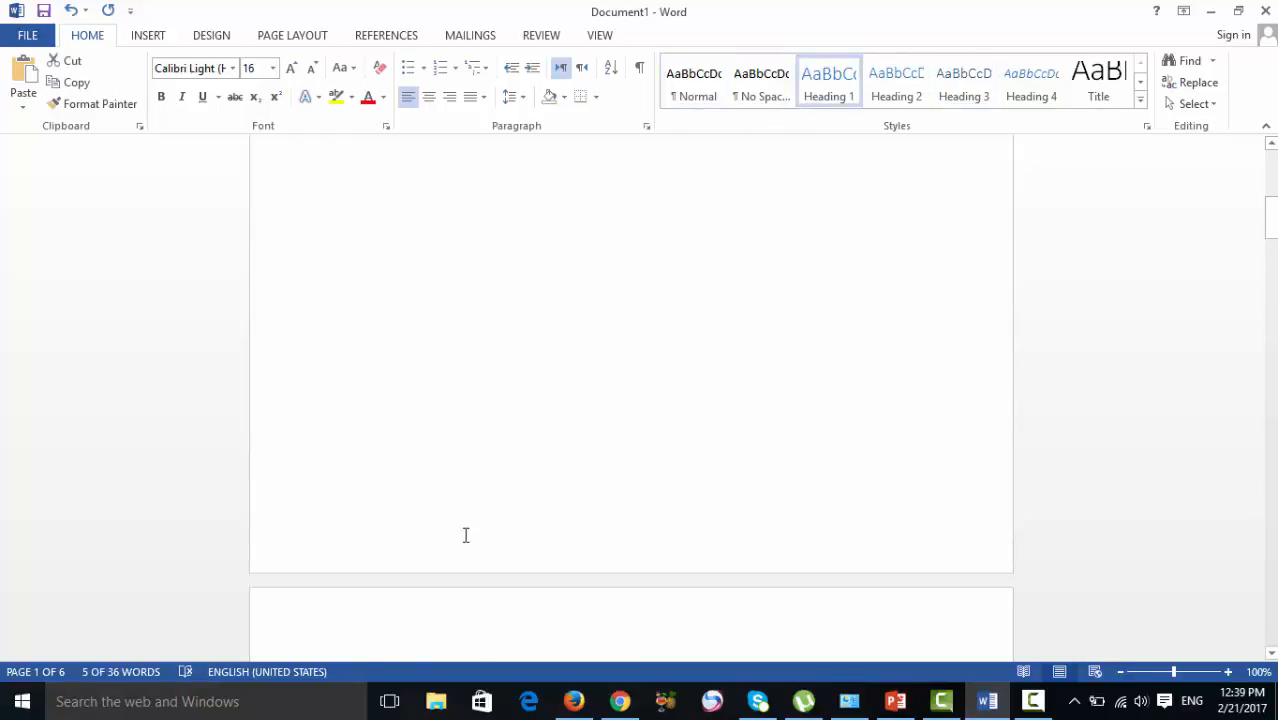
pyautogui.click(449, 273)
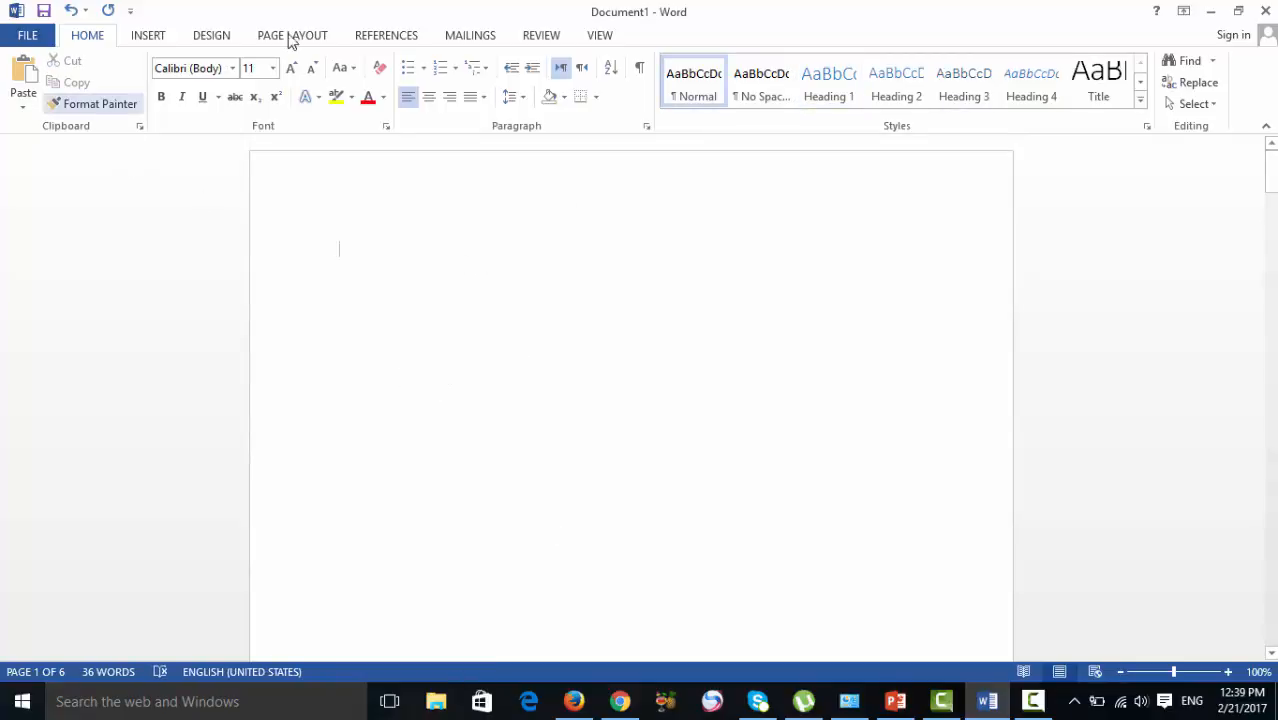
pyautogui.click(386, 36)
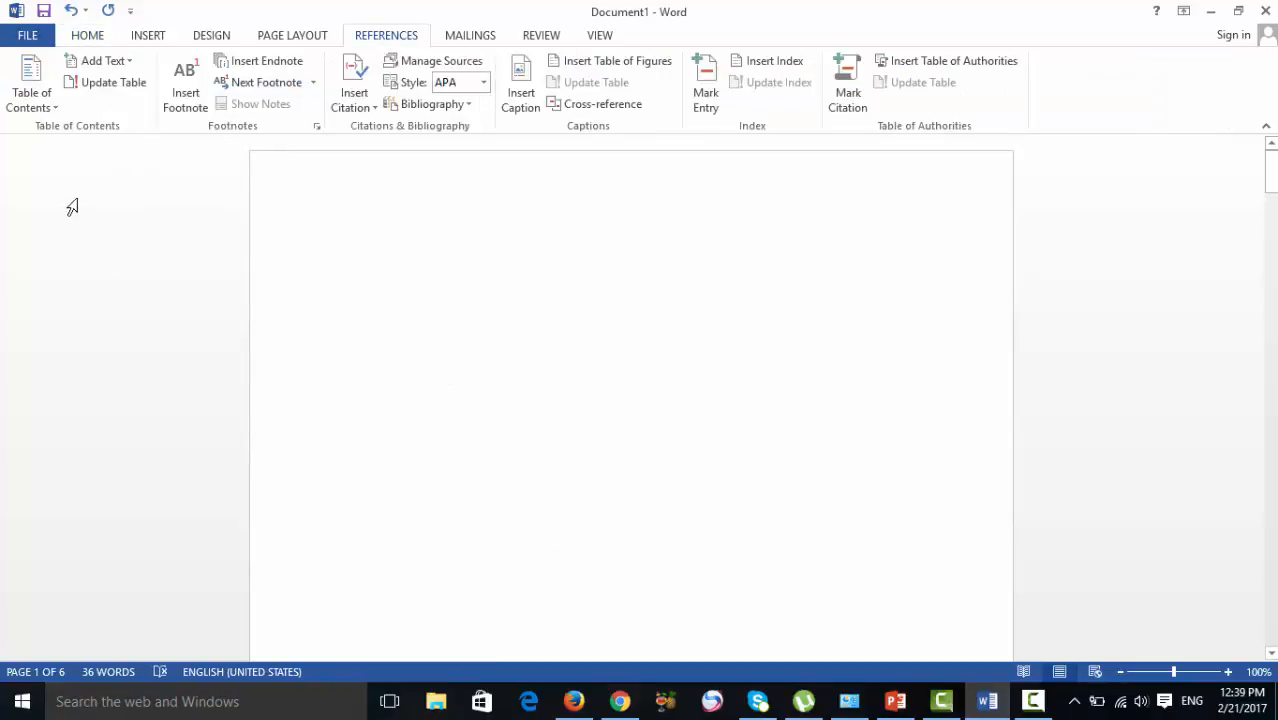
pyautogui.click(48, 100)
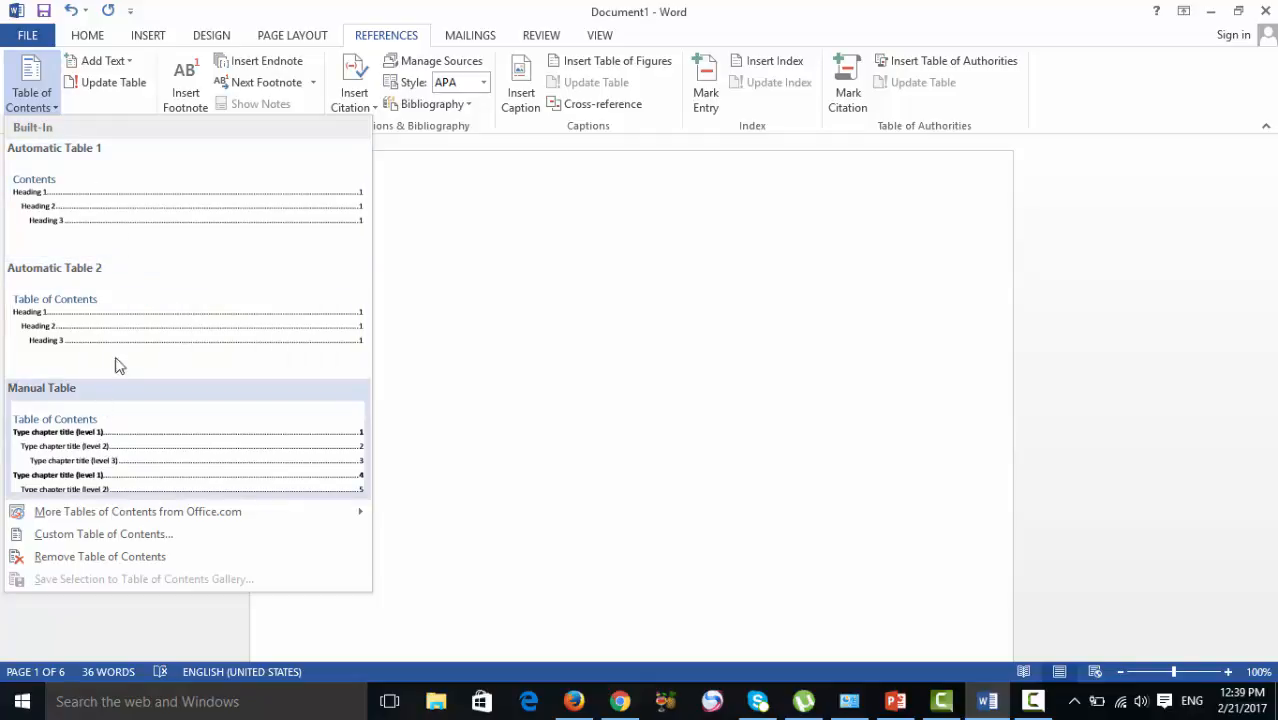
pyautogui.click(116, 232)
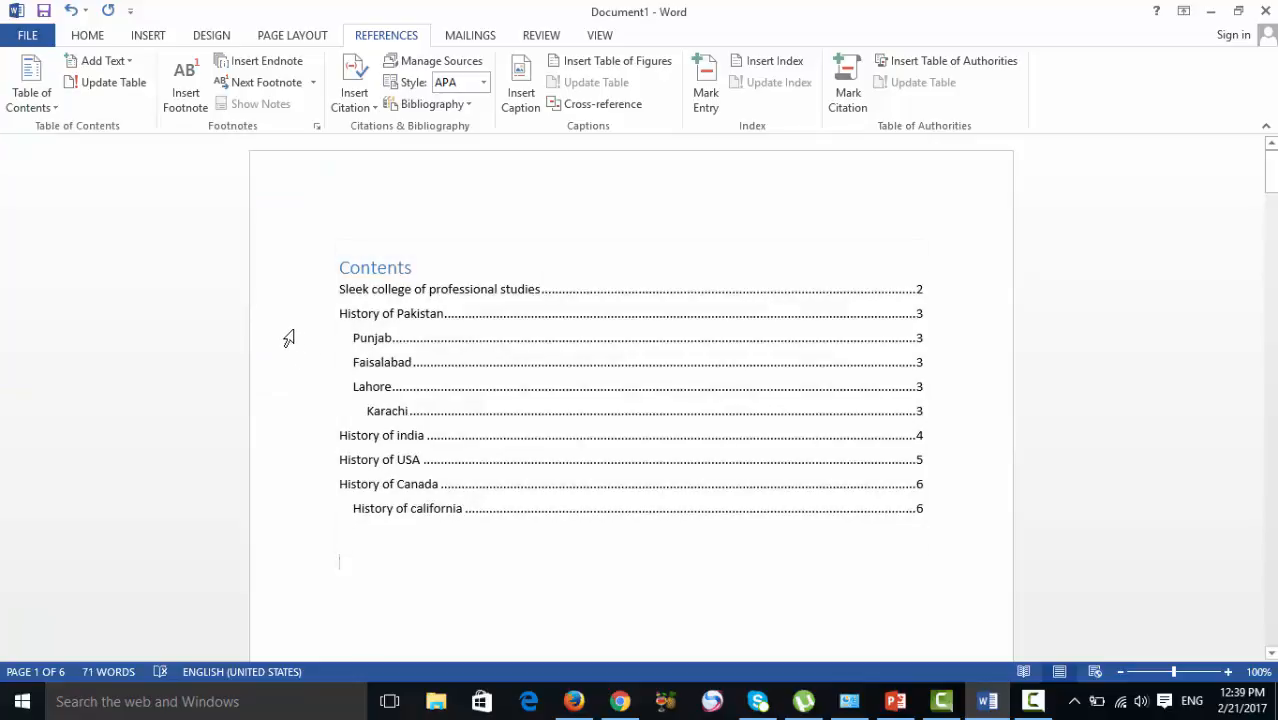
pyautogui.click(280, 318)
pyautogui.scroll(-1, 315, 481)
pyautogui.click(445, 530)
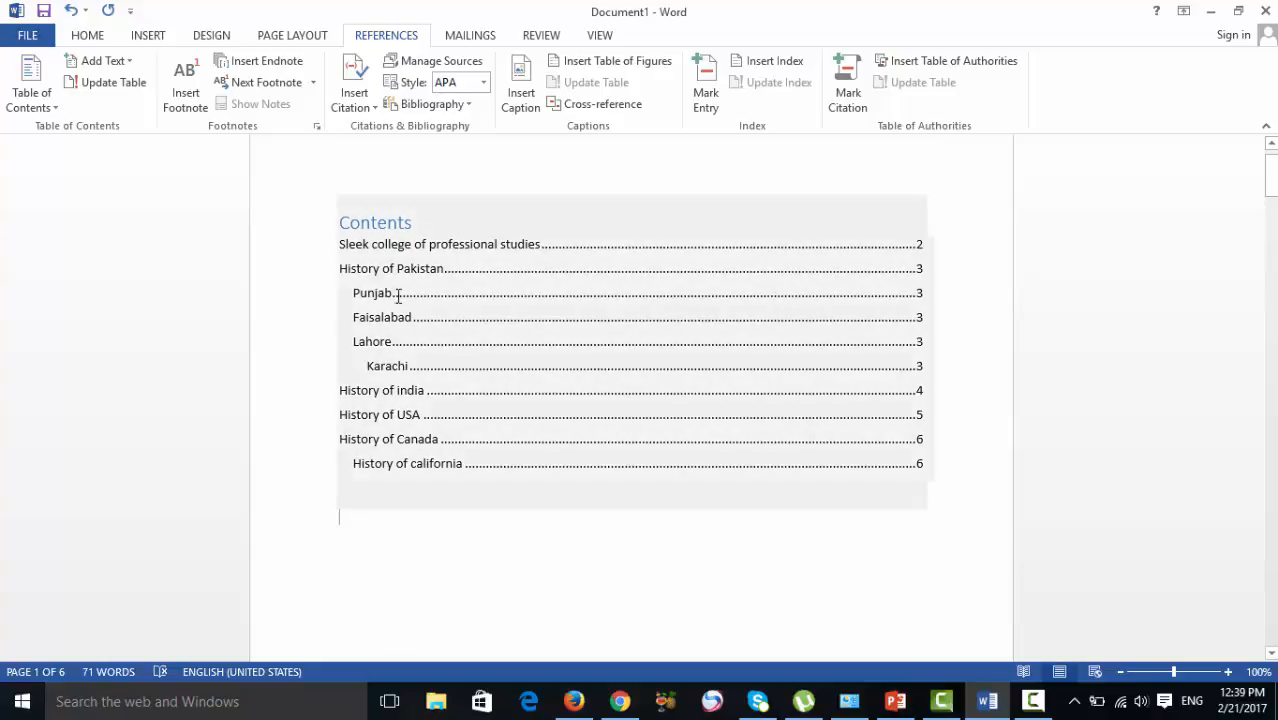
pyautogui.click(345, 296)
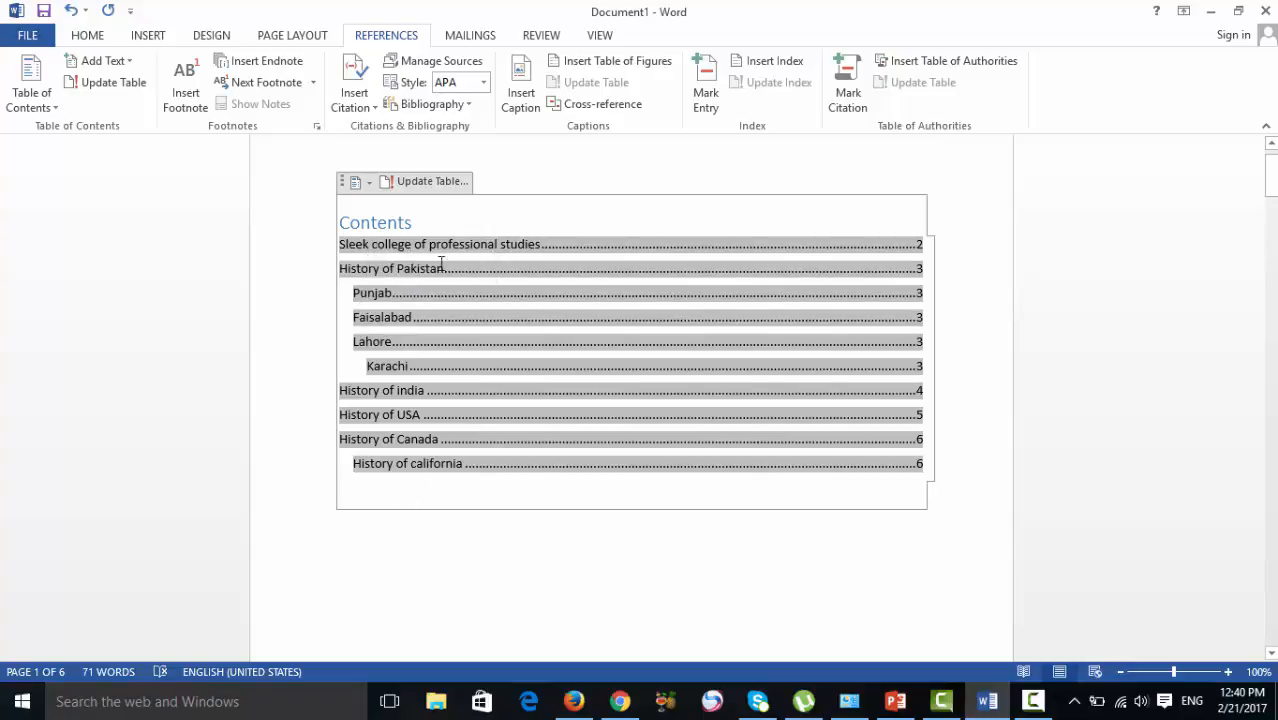
# - Add blank lines at the end of the document until a new page seven begins
pyautogui.scroll(-10, 517, 527)
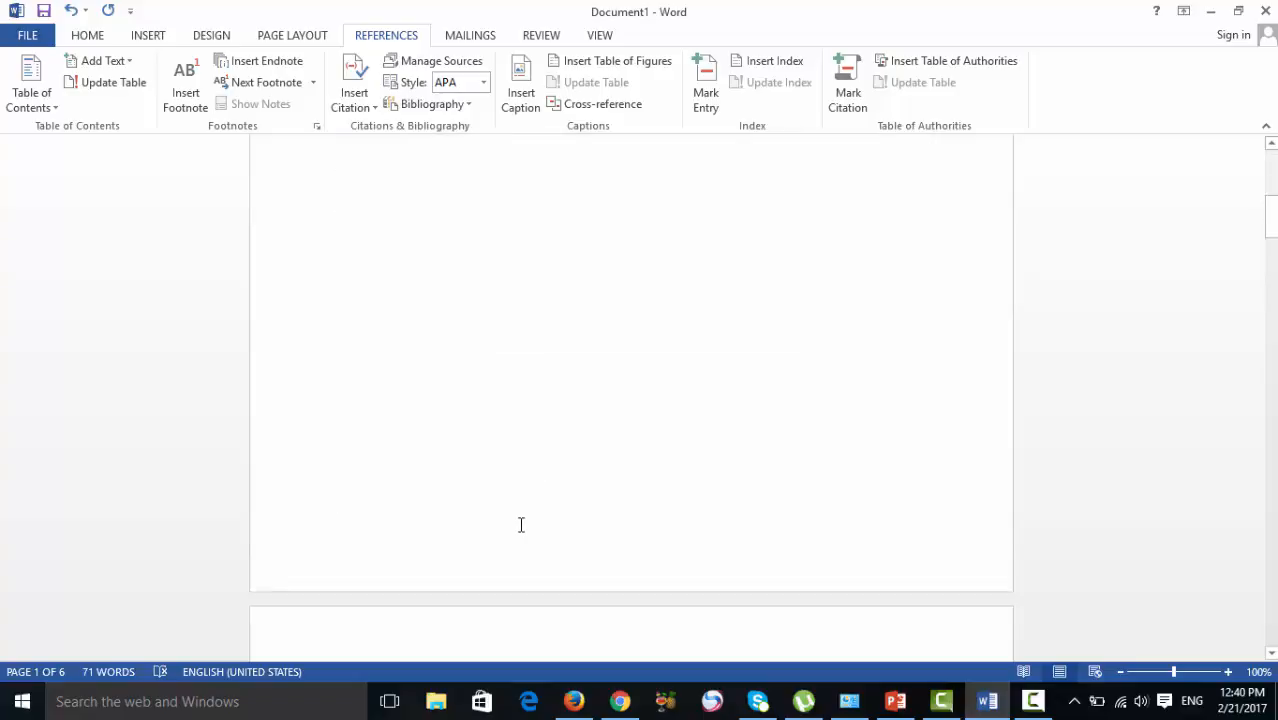
pyautogui.scroll(5, 519, 520)
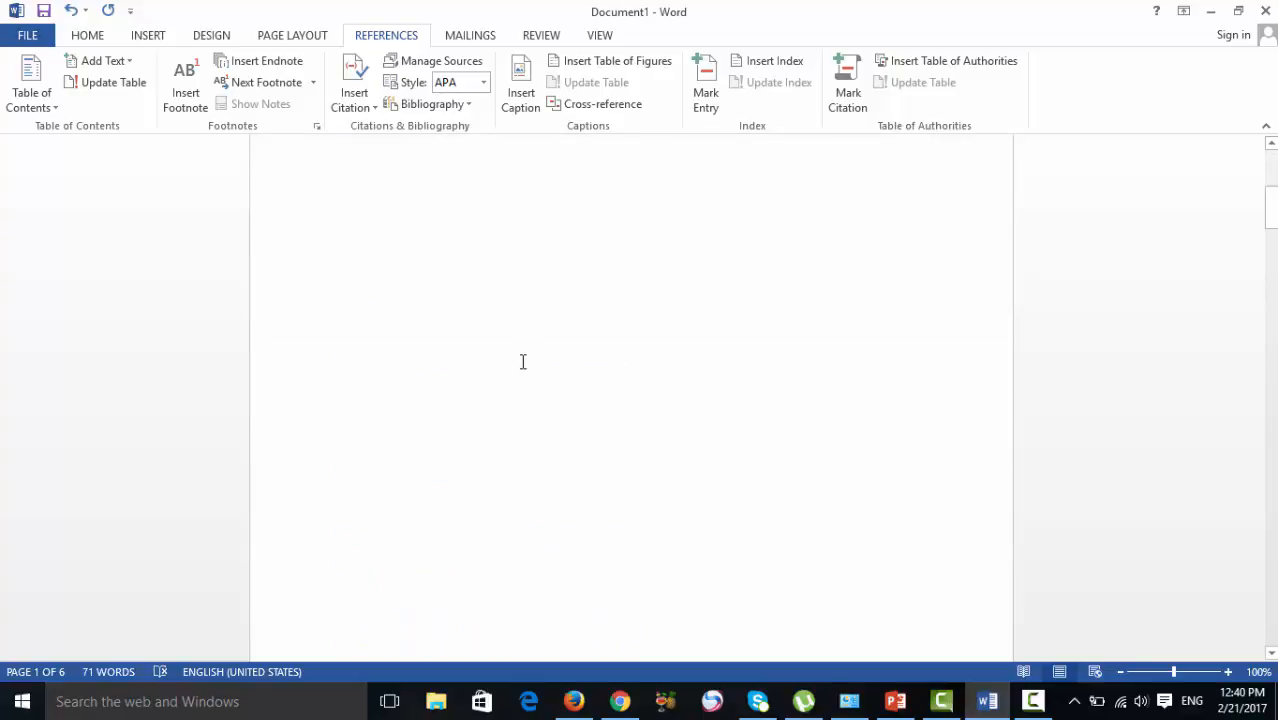
pyautogui.scroll(-15, 516, 468)
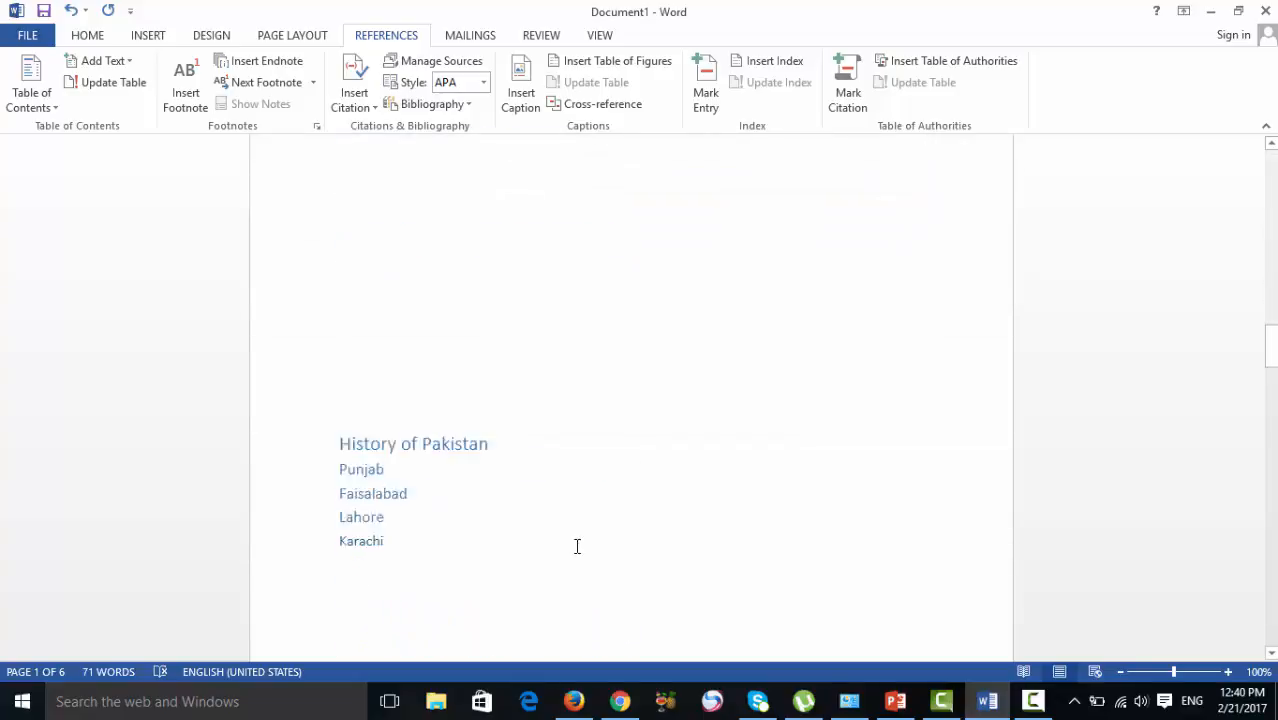
pyautogui.scroll(-15, 572, 546)
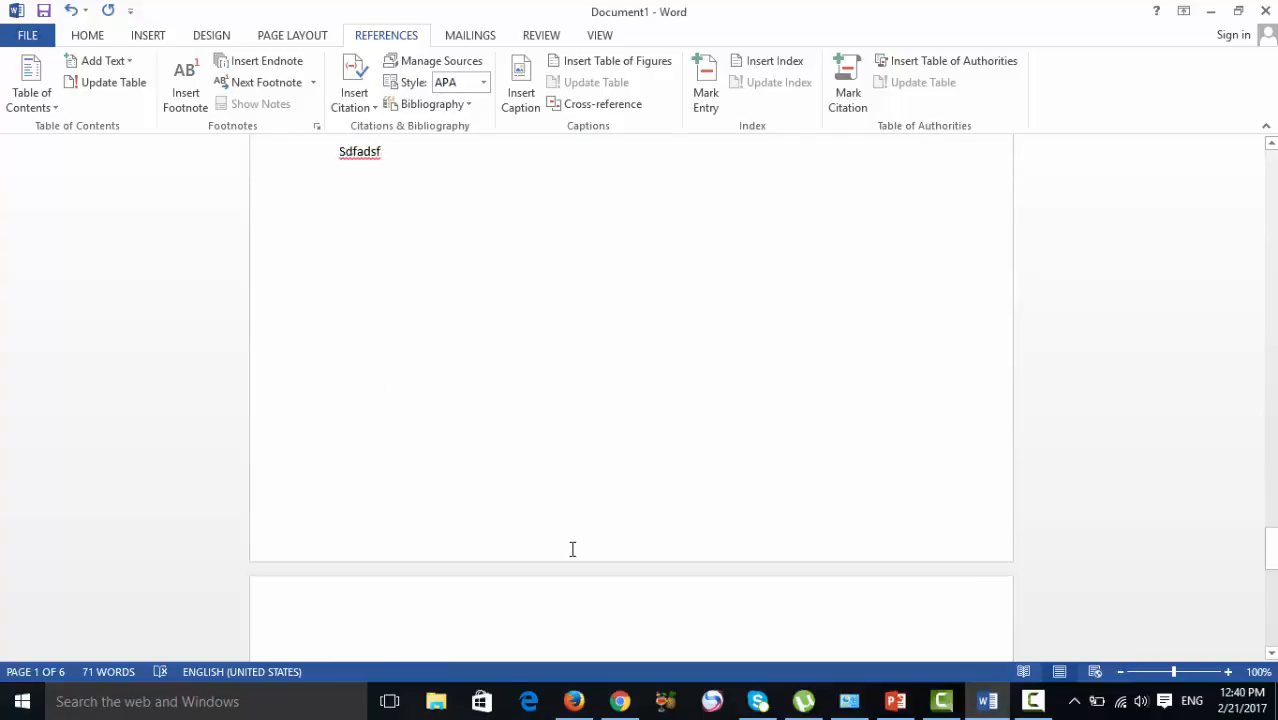
pyautogui.scroll(-8, 571, 555)
pyautogui.scroll(8, 570, 554)
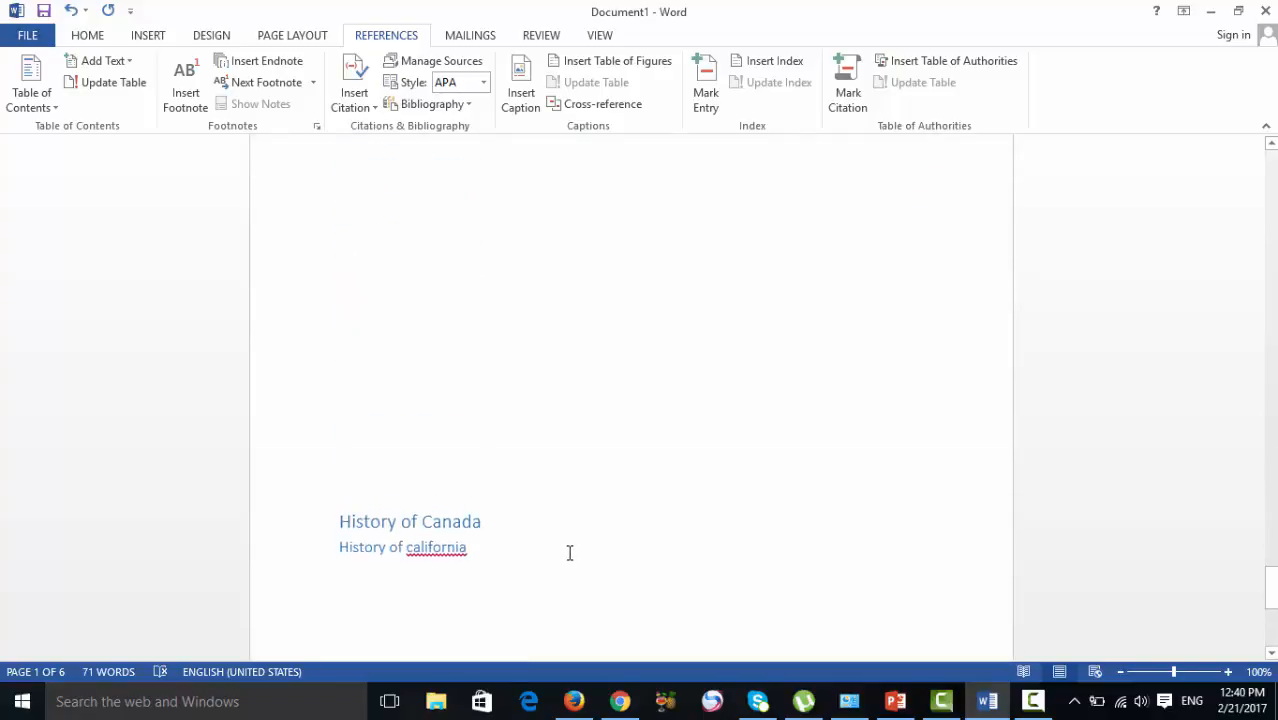
pyautogui.scroll(-5, 569, 553)
pyautogui.scroll(-3, 565, 554)
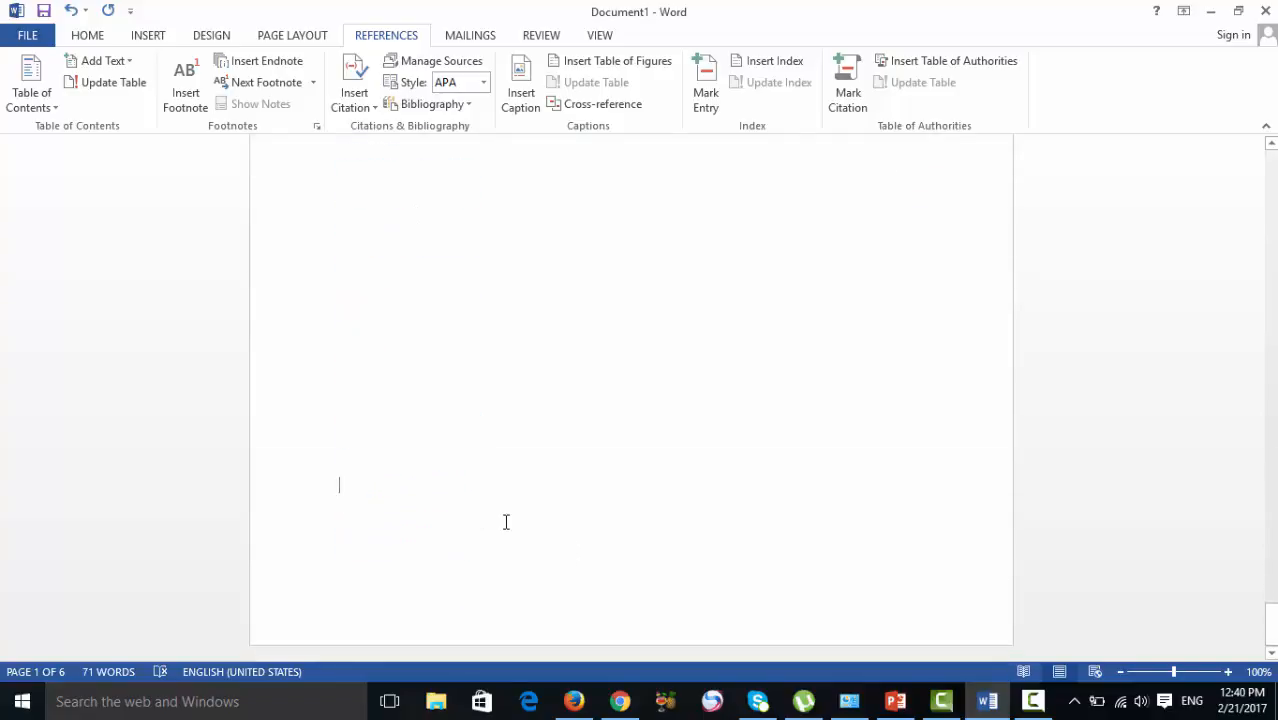
pyautogui.press('Return')
pyautogui.press('Return')
pyautogui.press('Return')
pyautogui.press('Return')
pyautogui.press('Return')
pyautogui.press('Return')
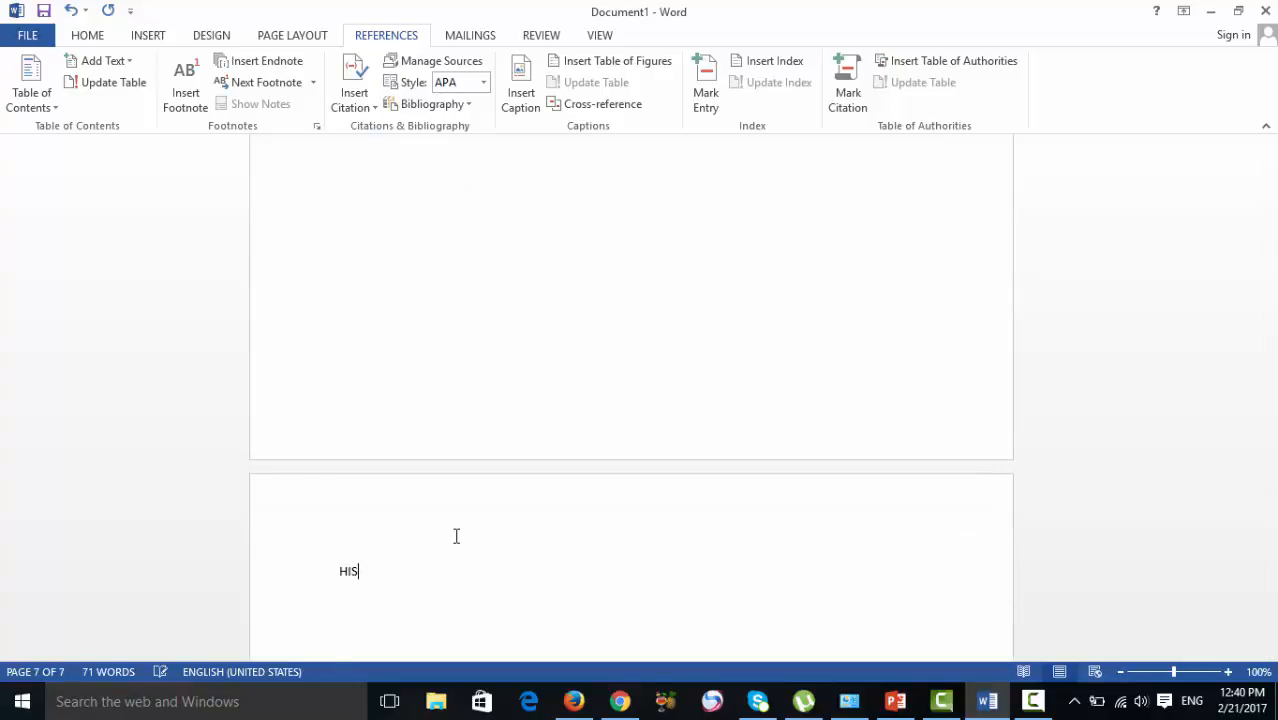
# - Enter "History of london" at the start of page seven and apply the Heading 1 style to it
pyautogui.press('BackSpace')
pyautogui.press('BackSpace')
pyautogui.write('story of london')
pyautogui.moveTo(357, 569); pyautogui.dragTo(453, 554)
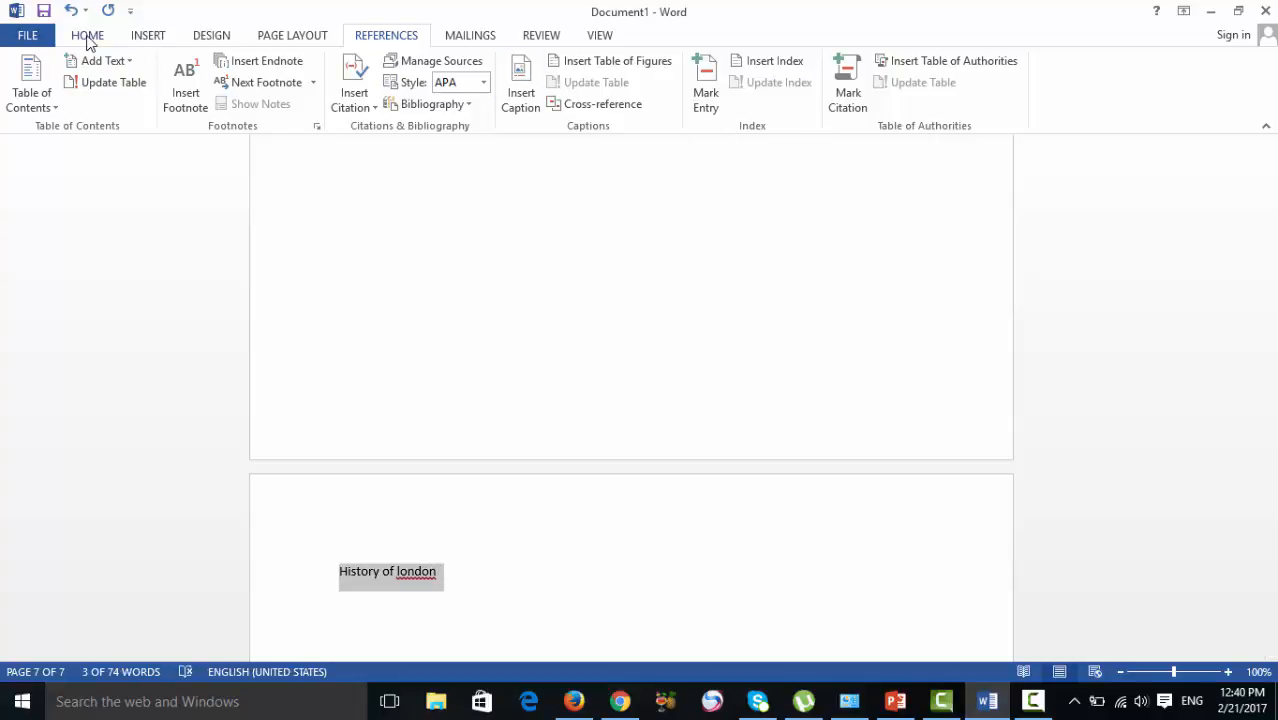
pyautogui.click(88, 36)
pyautogui.click(828, 85)
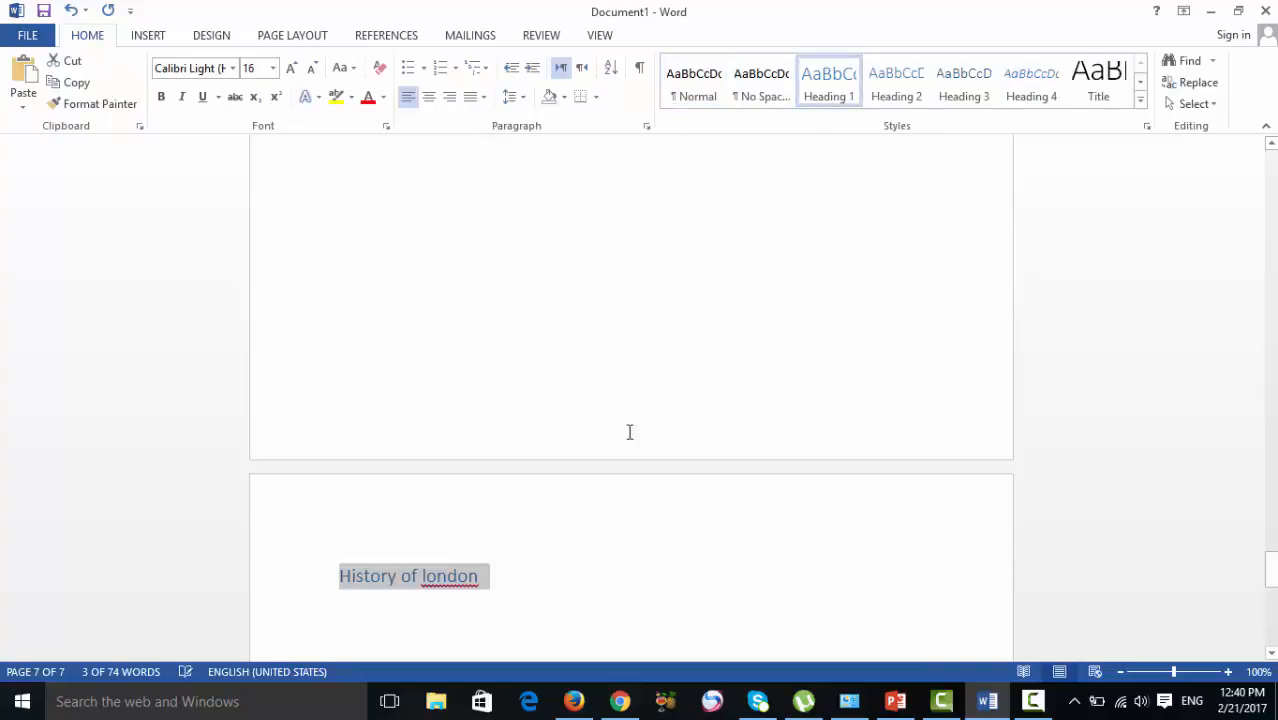
# - Jump to page 1 of the document with the Go To command
pyautogui.scroll(15, 490, 389)
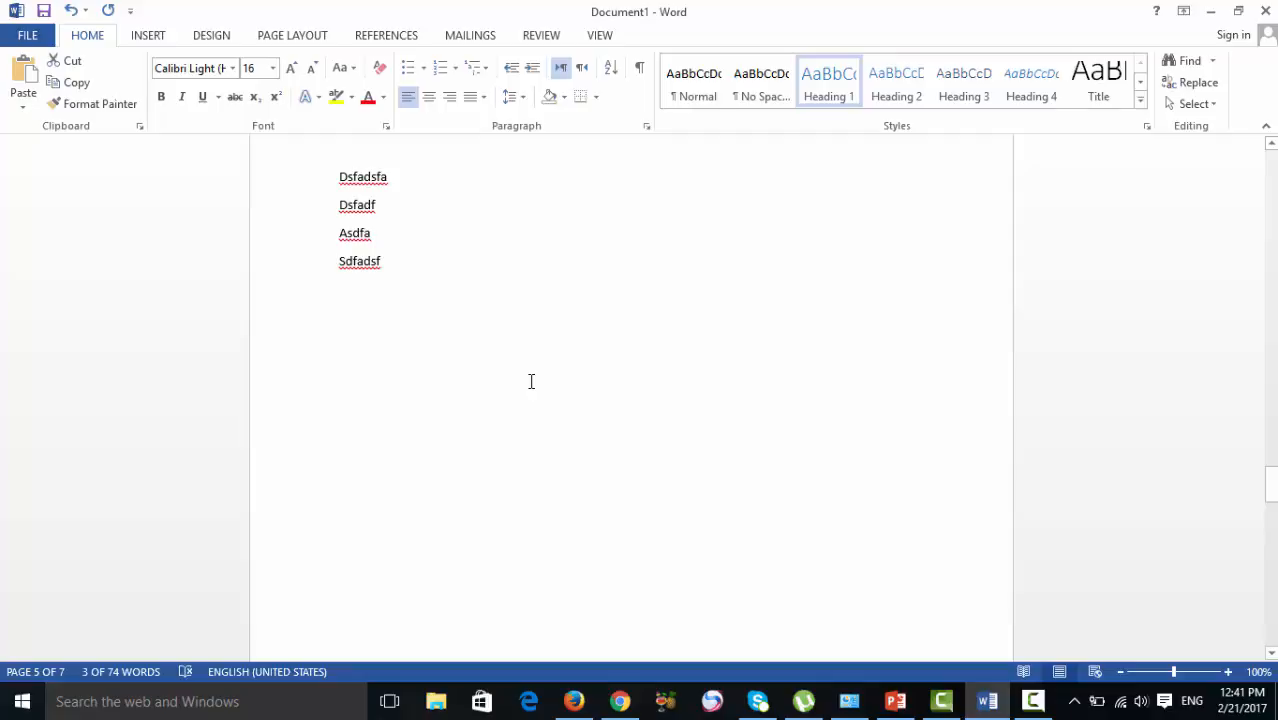
pyautogui.hotkey('ctrl', 'g')
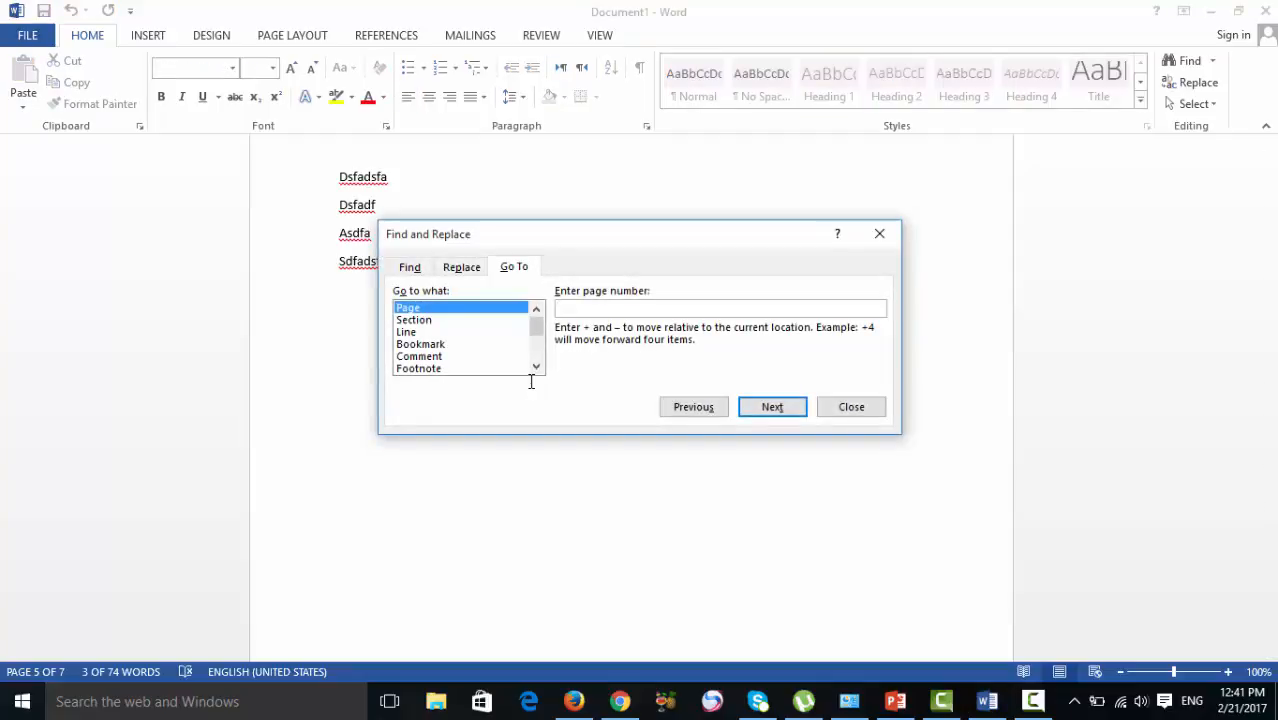
pyautogui.write('1')
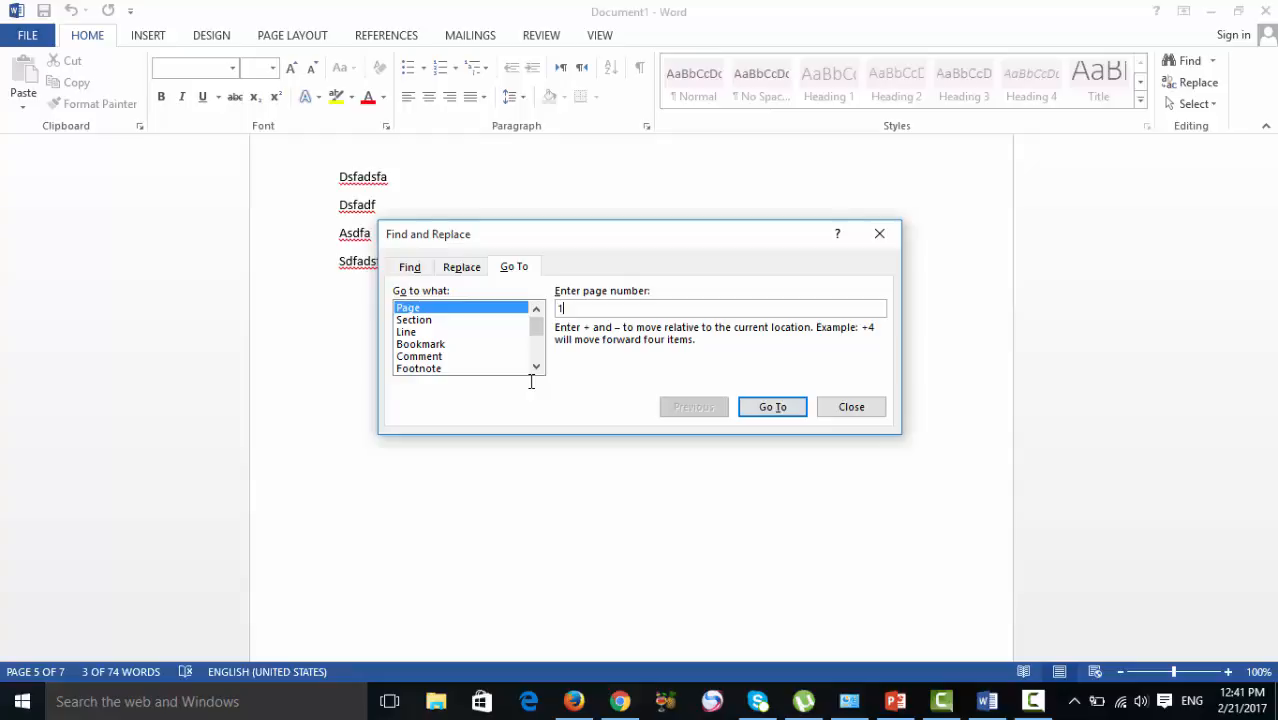
pyautogui.press('Return')
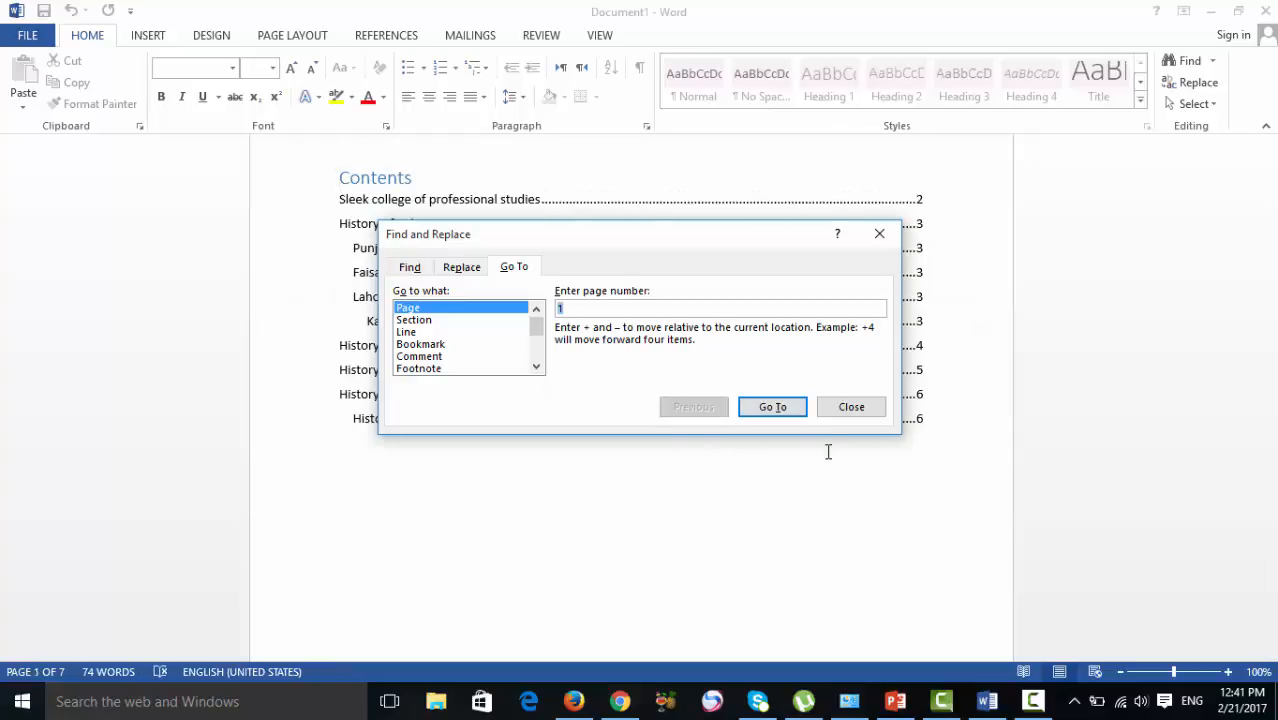
pyautogui.click(851, 406)
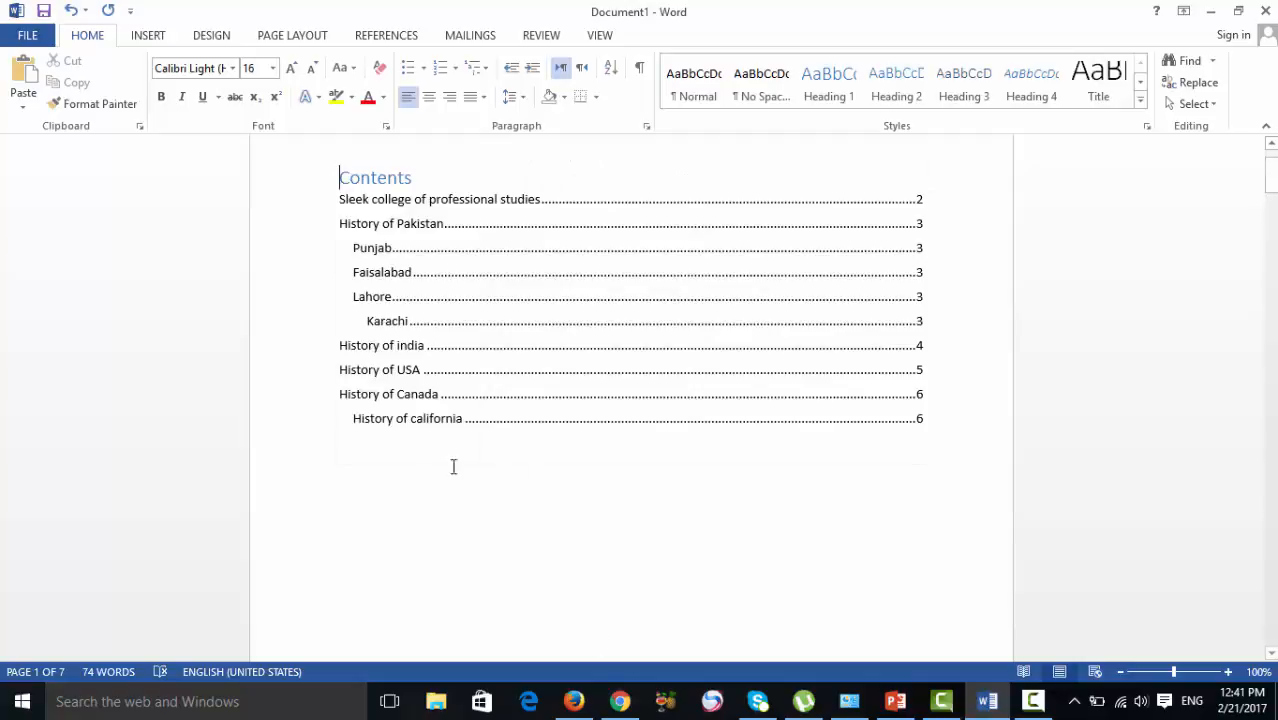
# - Update the entire table of contents on page one, including its entries and page numbers
pyautogui.click(468, 300)
pyautogui.scroll(2, 430, 370)
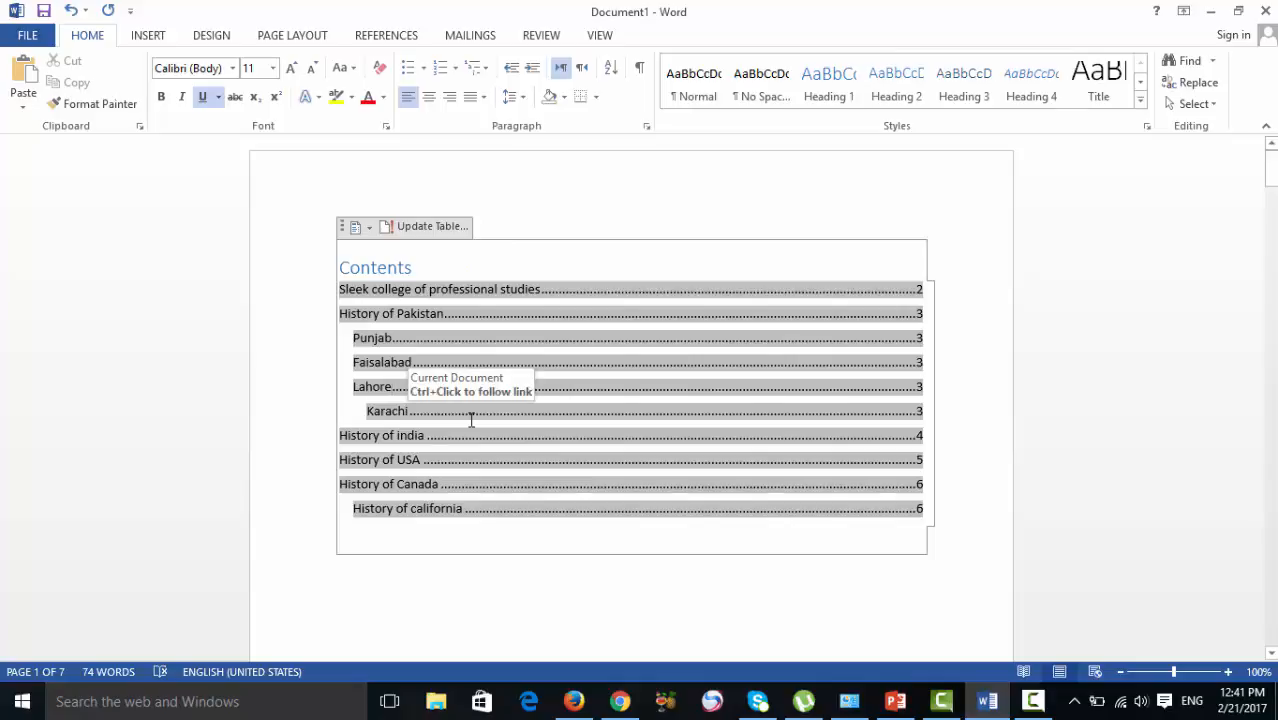
pyautogui.click(422, 230)
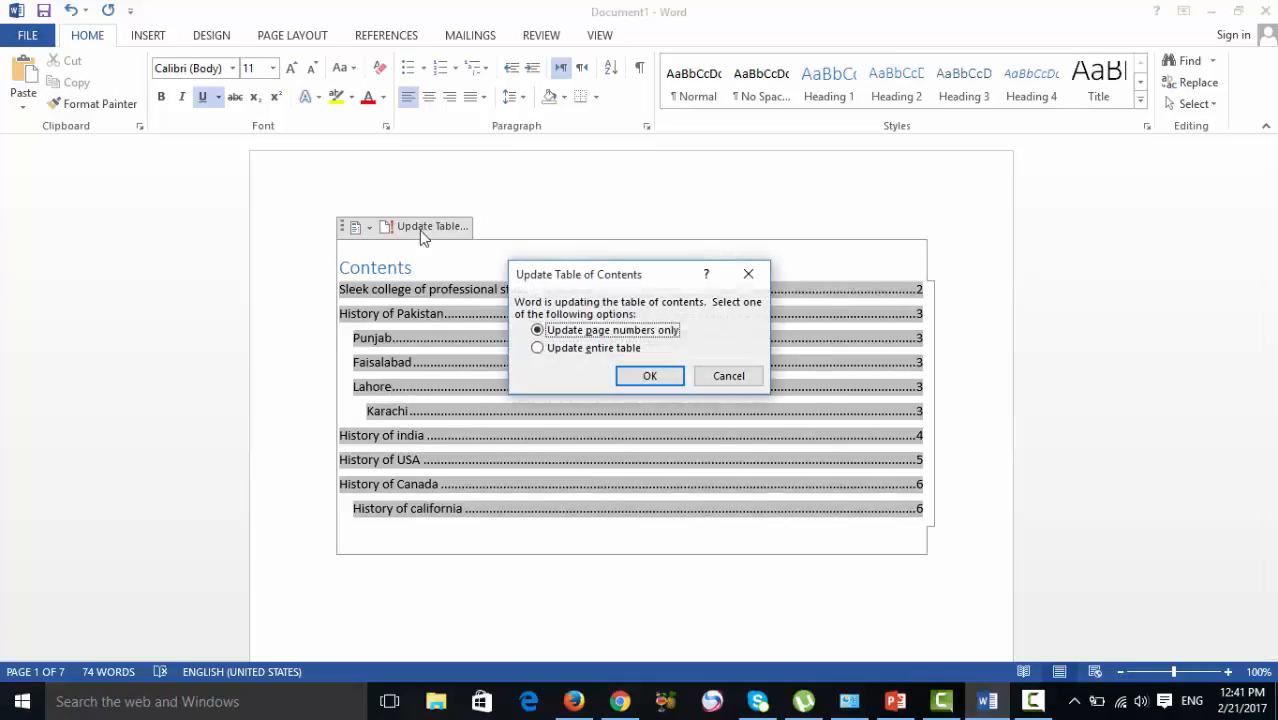
pyautogui.click(566, 350)
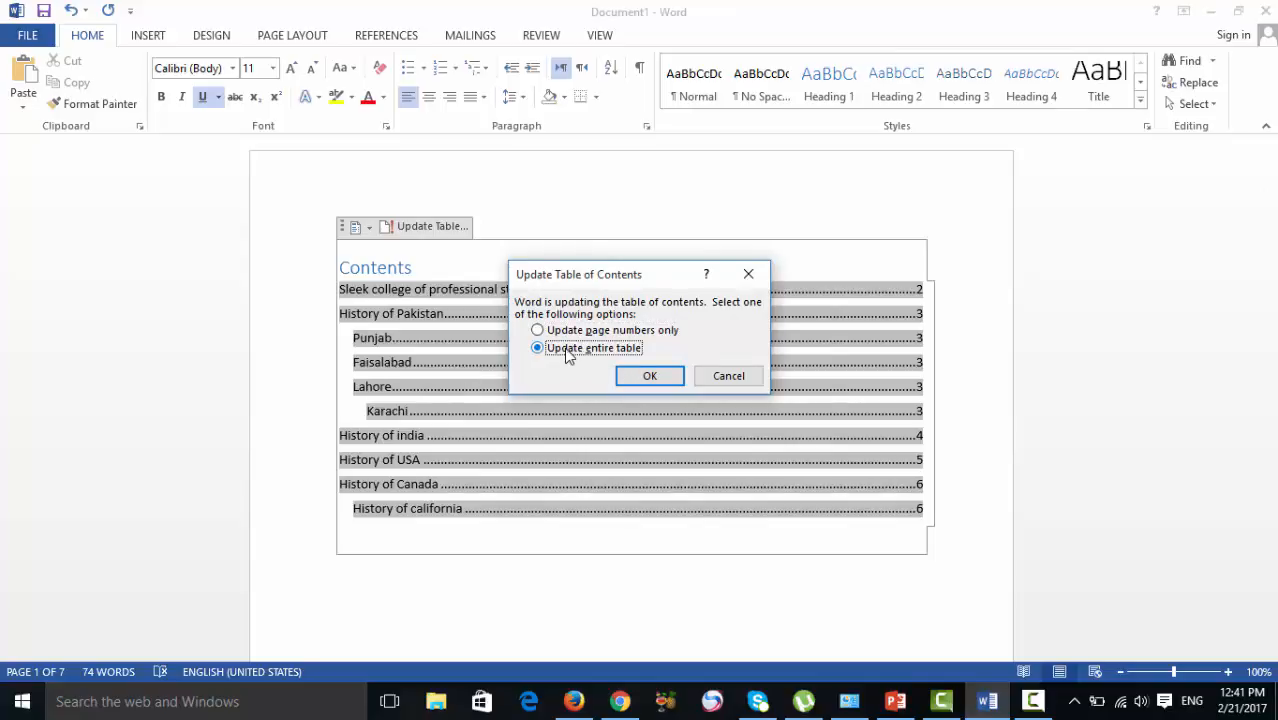
pyautogui.click(641, 378)
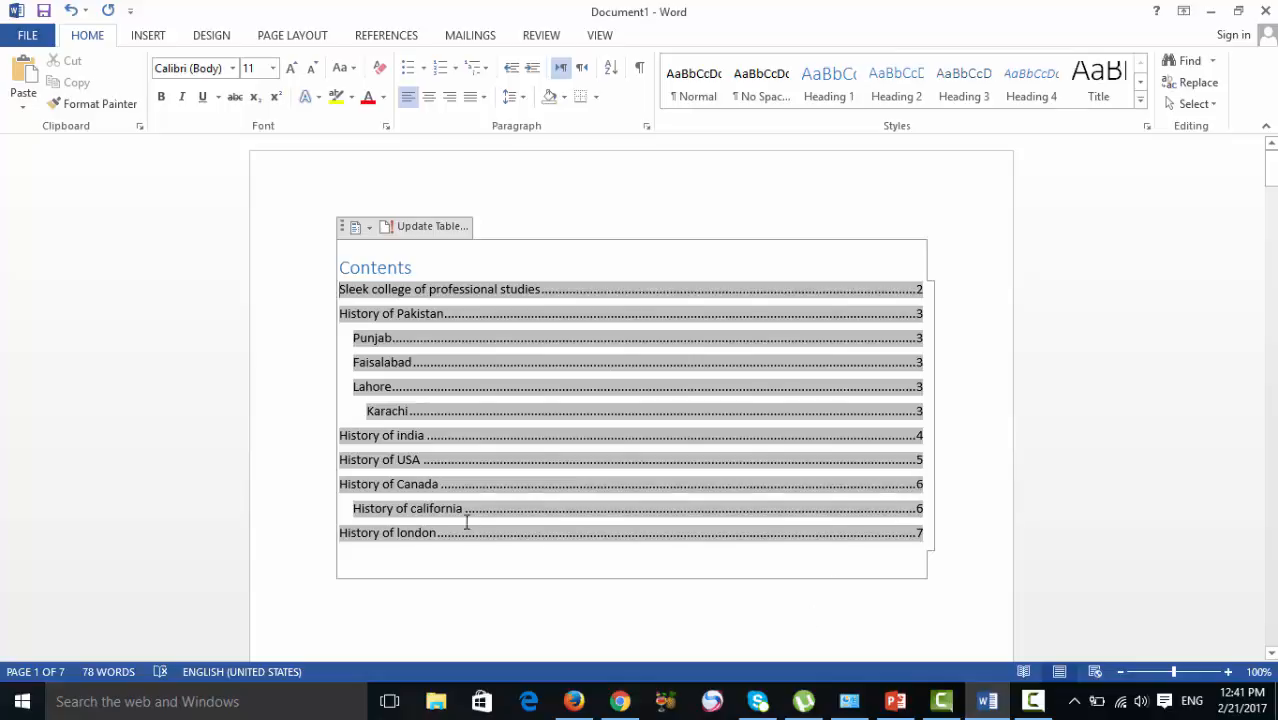
# - Follow the "History of london" link in the table of contents and return to the first page
pyautogui.keyDown('ctrl'); pyautogui.click(920, 540); pyautogui.keyUp('ctrl')
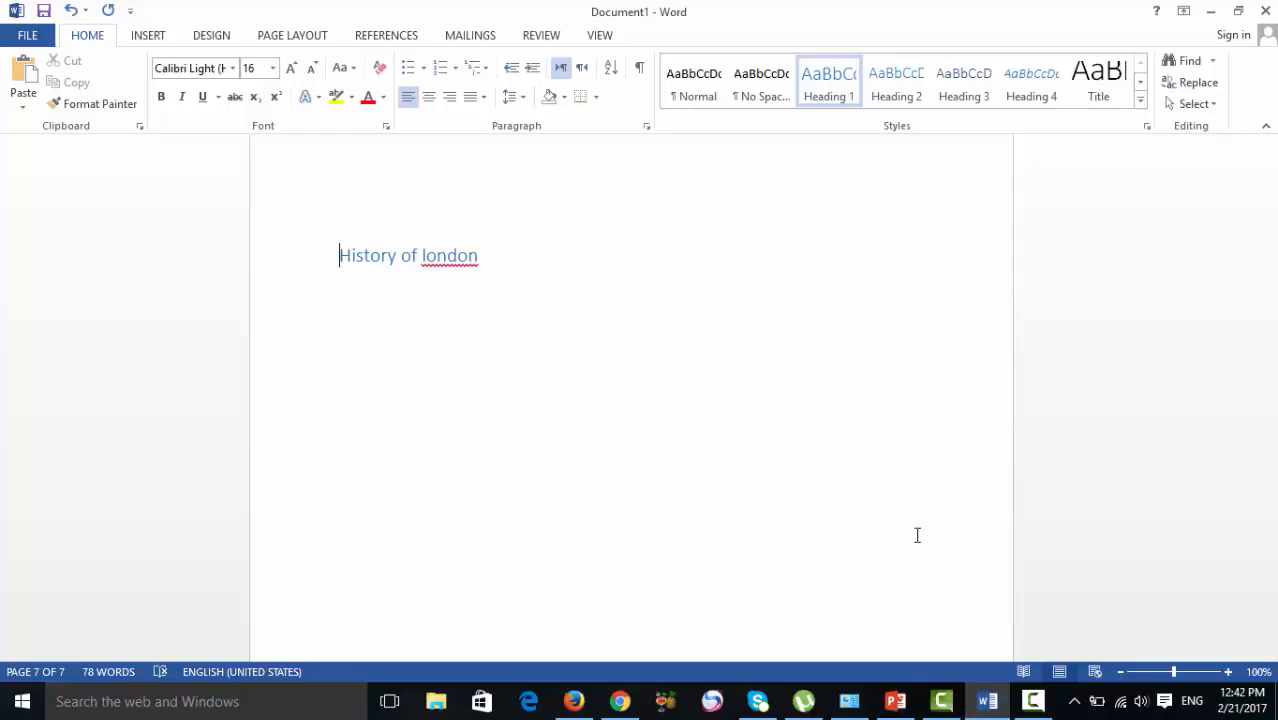
pyautogui.scroll(10, 656, 431)
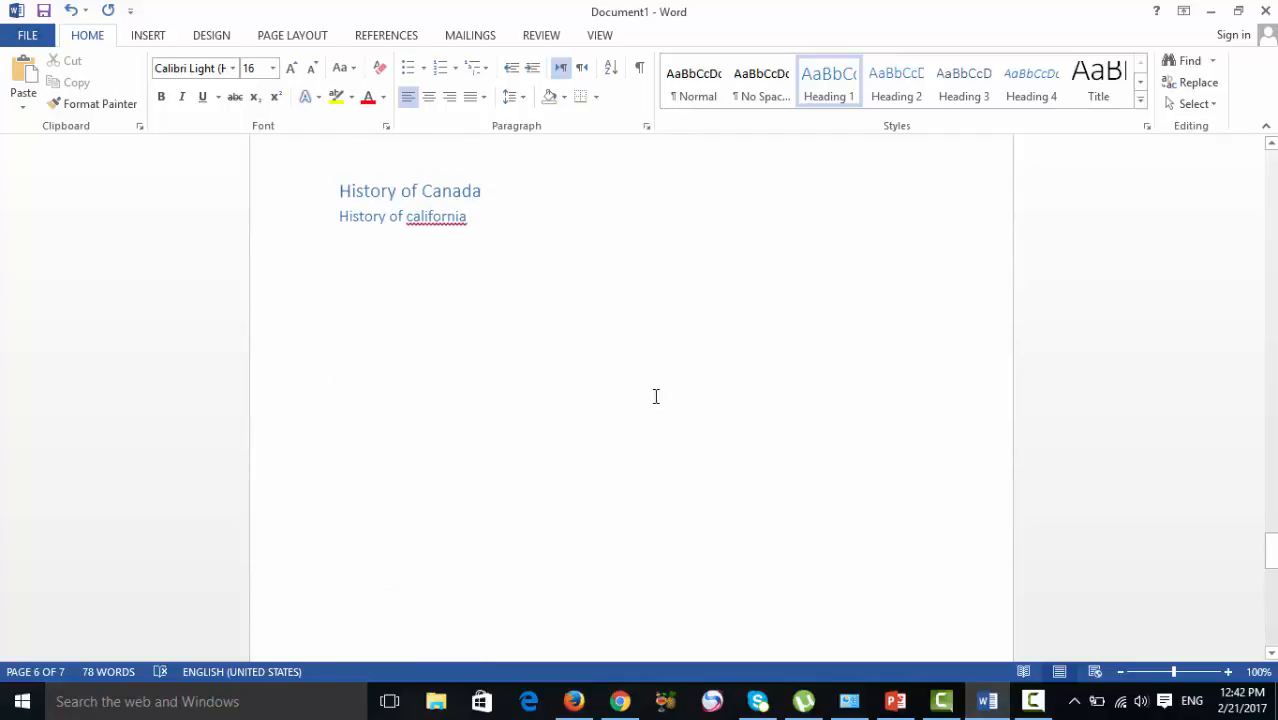
pyautogui.scroll(15, 656, 397)
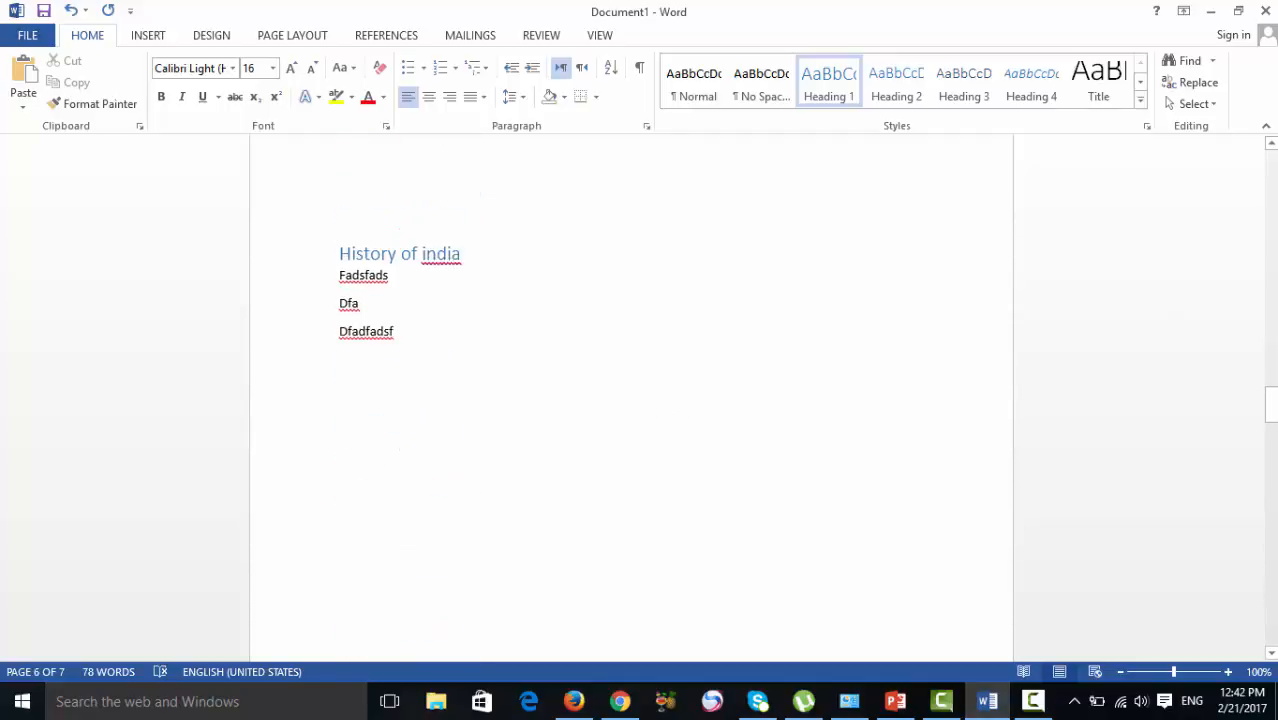
pyautogui.moveTo(1272, 414); pyautogui.dragTo(1272, 155)
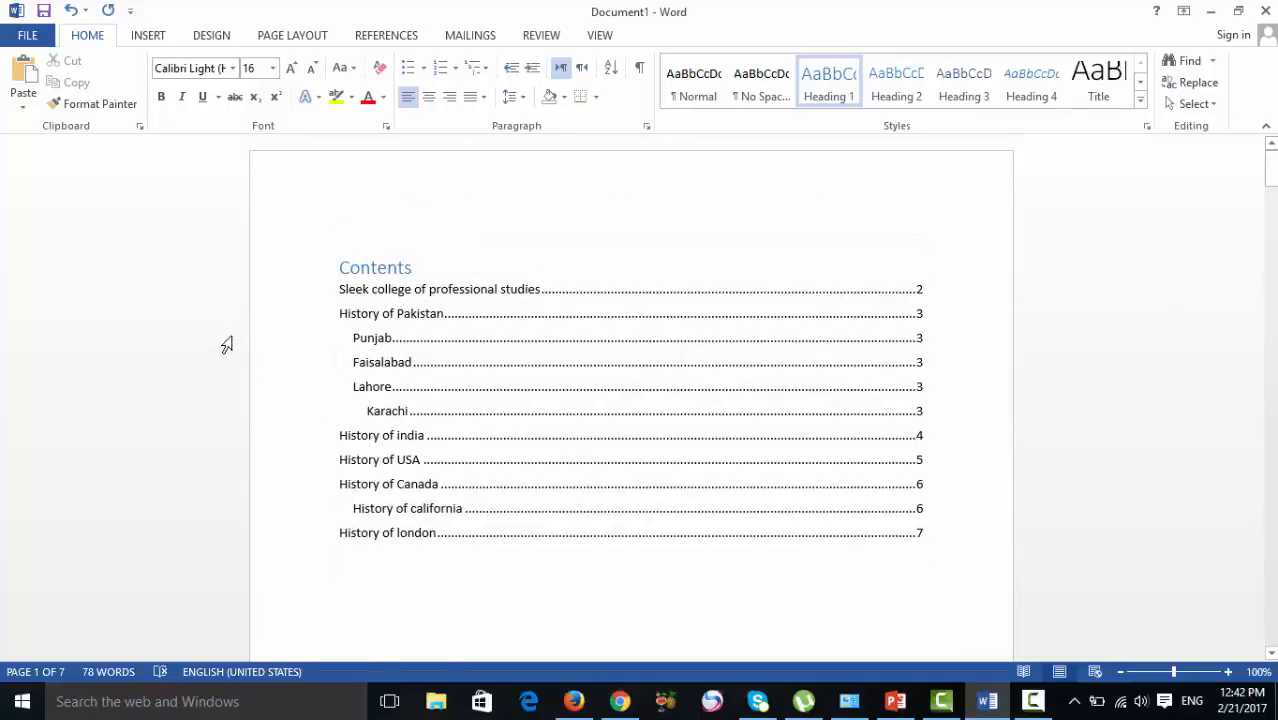
pyautogui.click(372, 38)
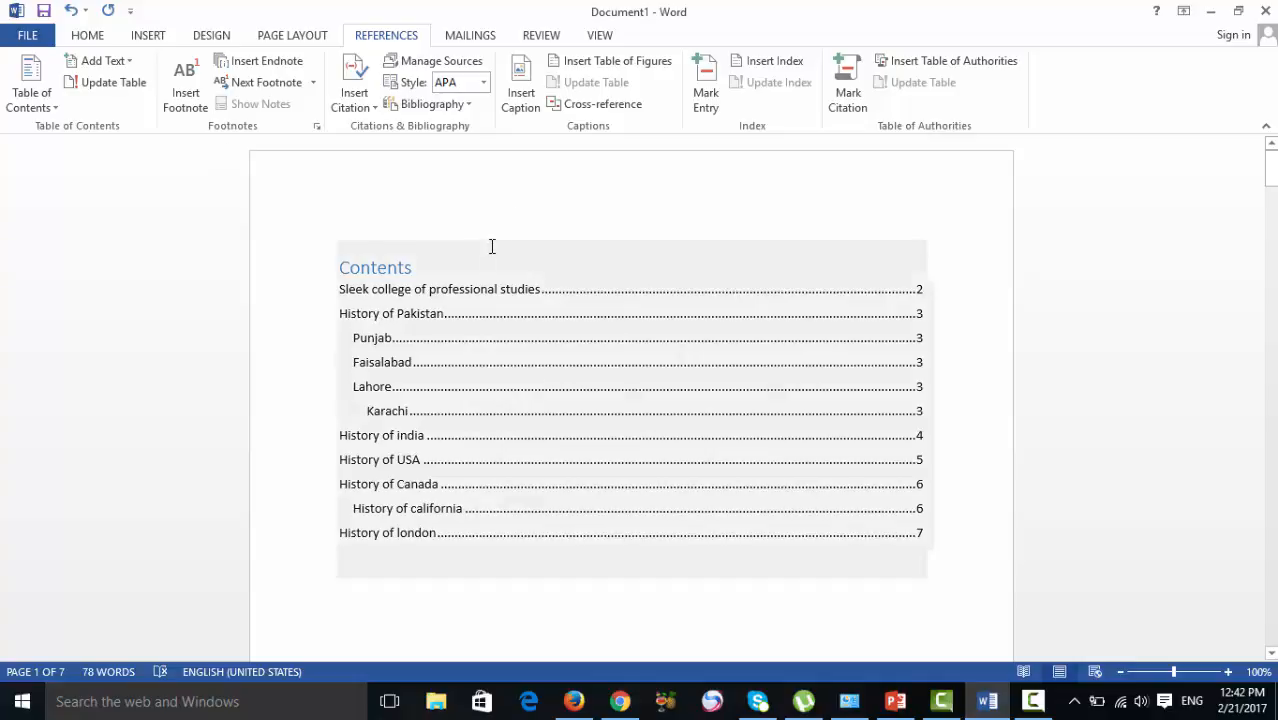
pyautogui.scroll(-6, 508, 255)
pyautogui.scroll(4, 506, 275)
pyautogui.click(481, 263)
pyautogui.scroll(2, 476, 290)
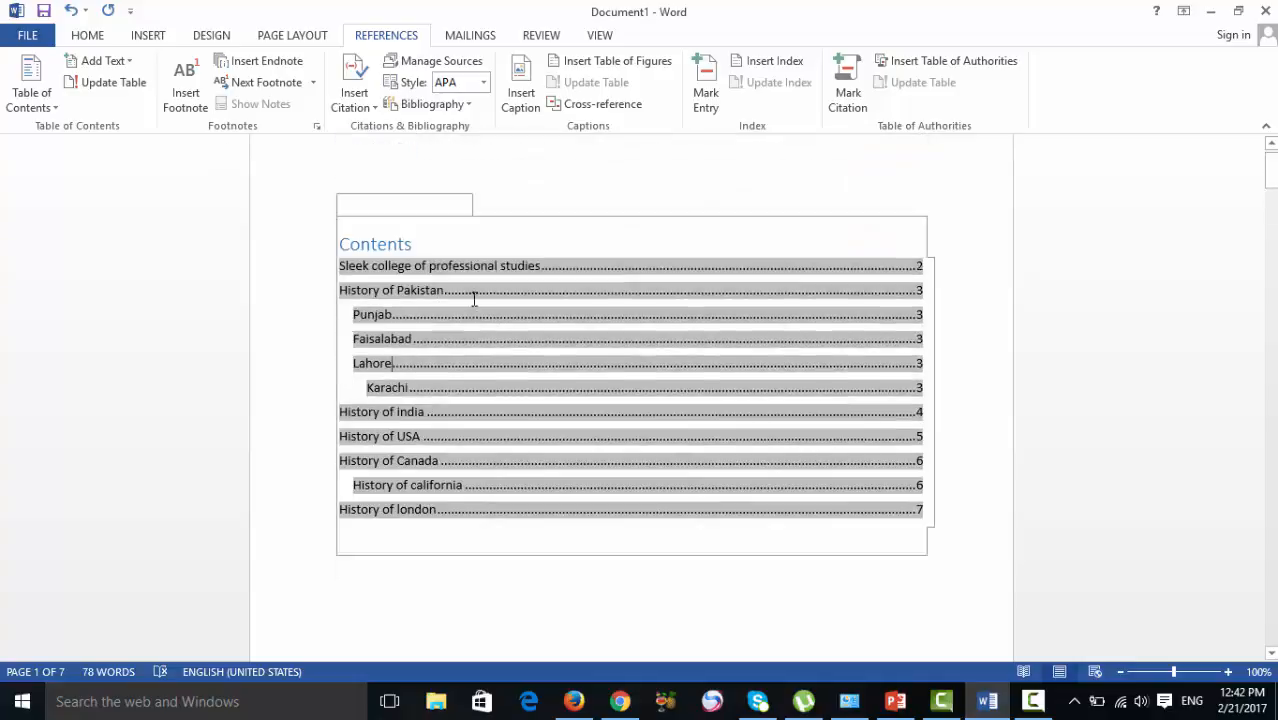
pyautogui.scroll(1, 474, 299)
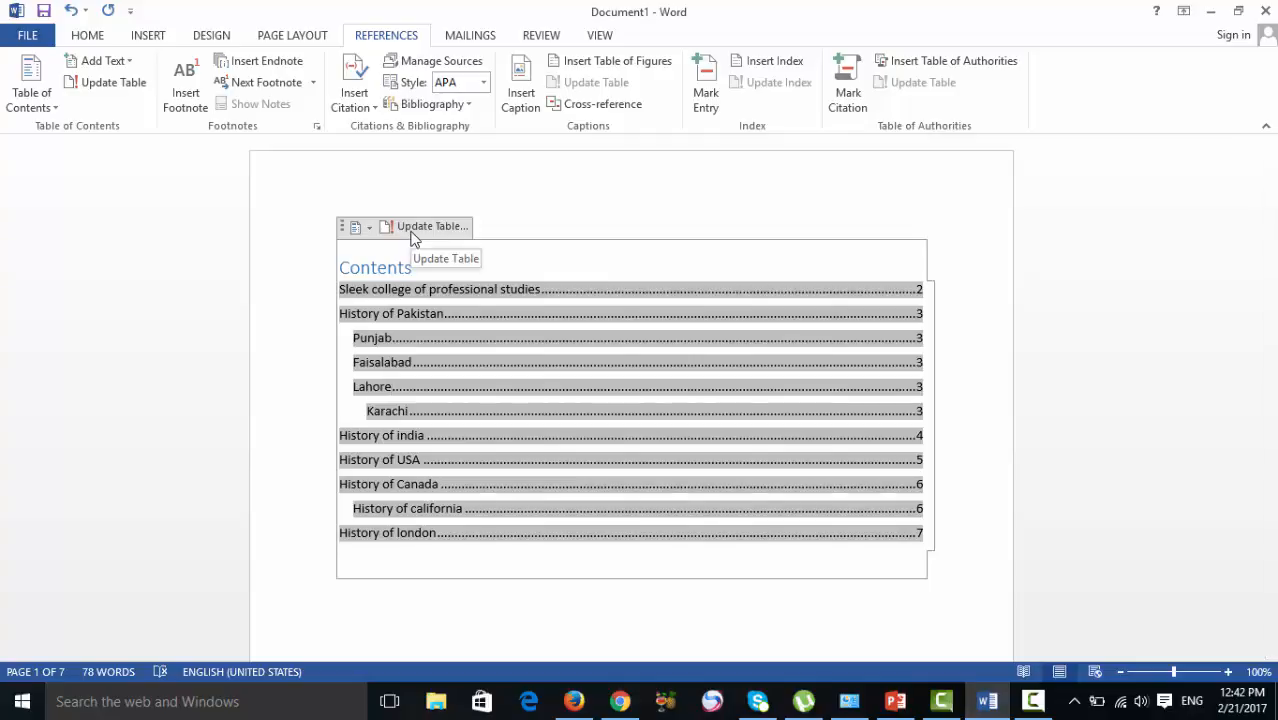
pyautogui.click(103, 61)
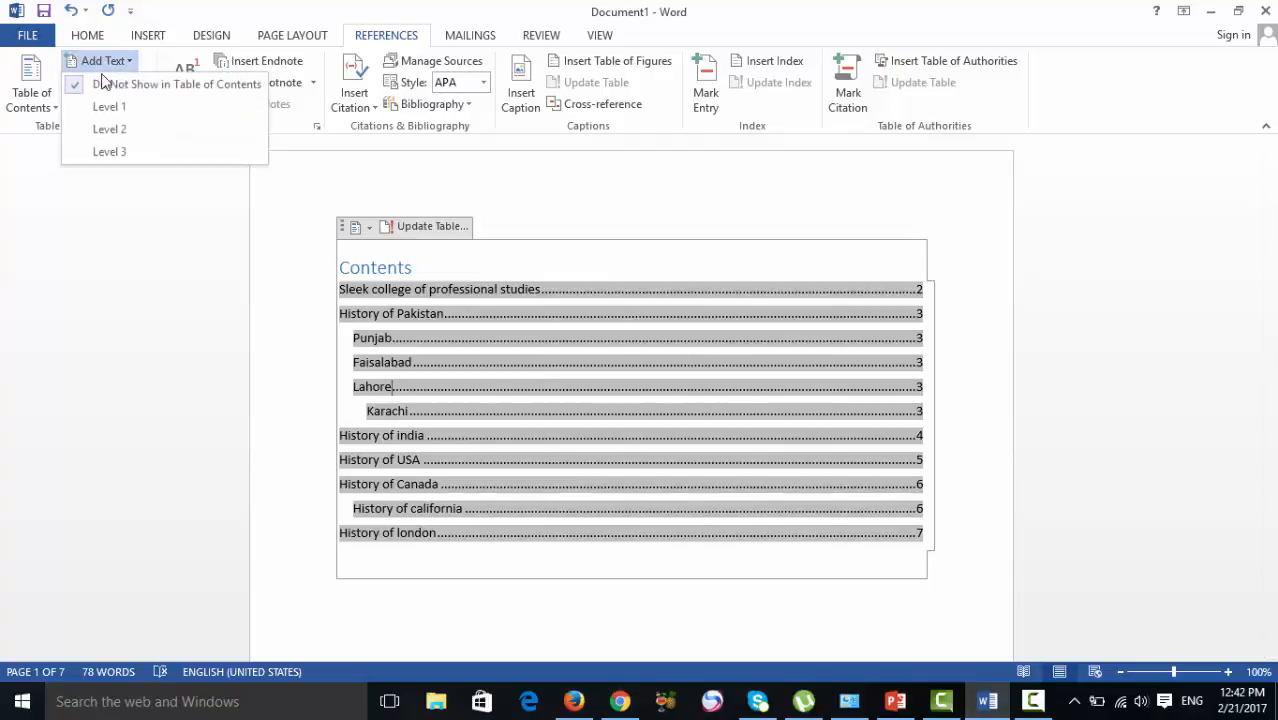
pyautogui.click(45, 108)
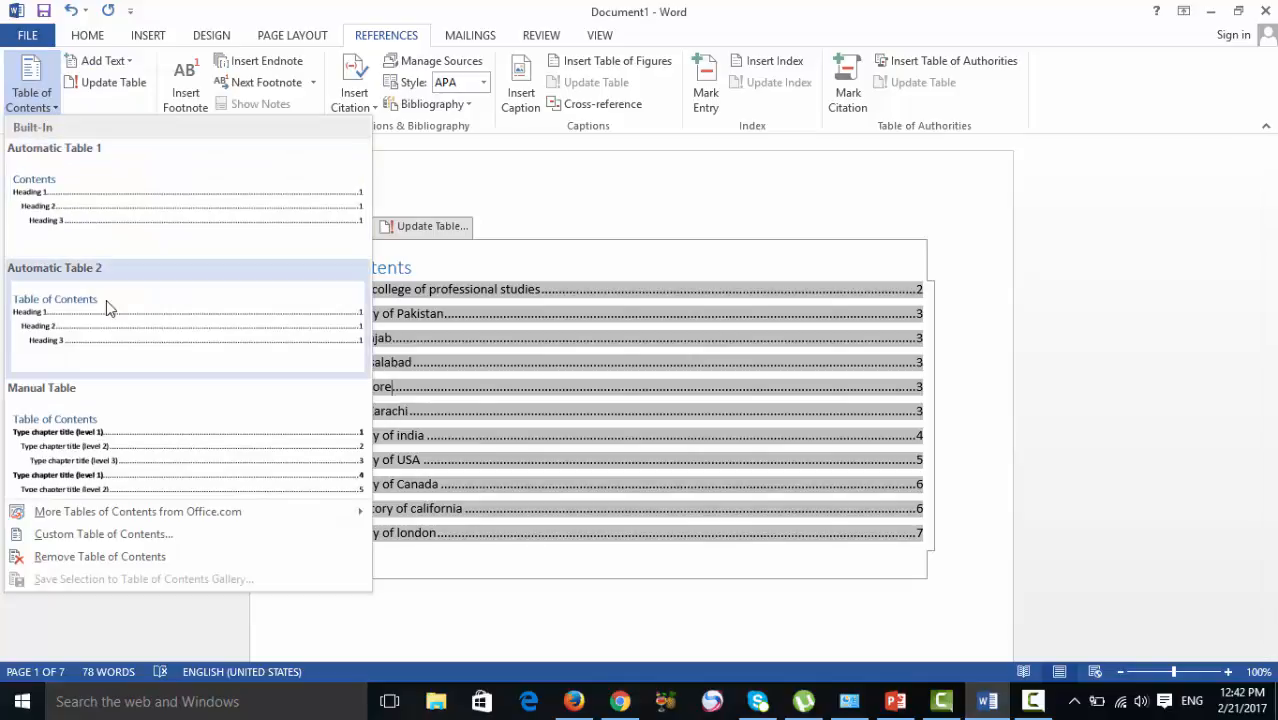
pyautogui.click(98, 68)
pyautogui.click(104, 105)
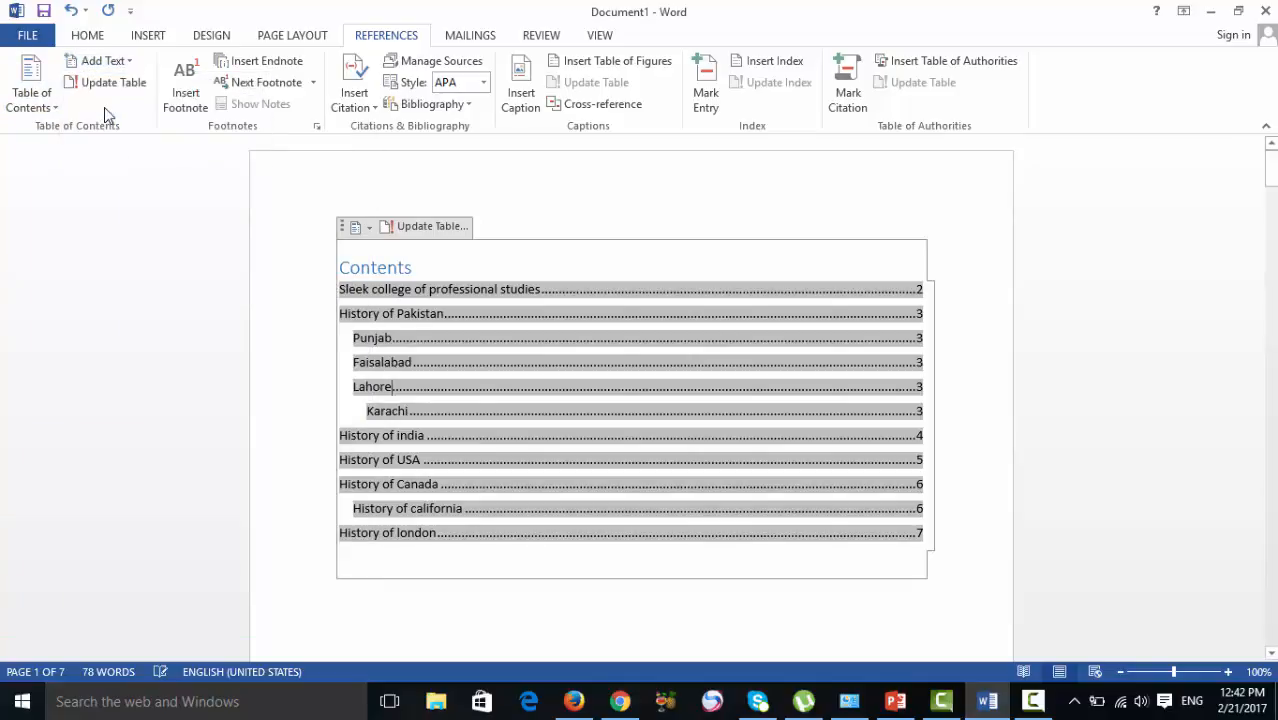
# - Open the custom settings for the table of contents on page one
pyautogui.click(51, 94)
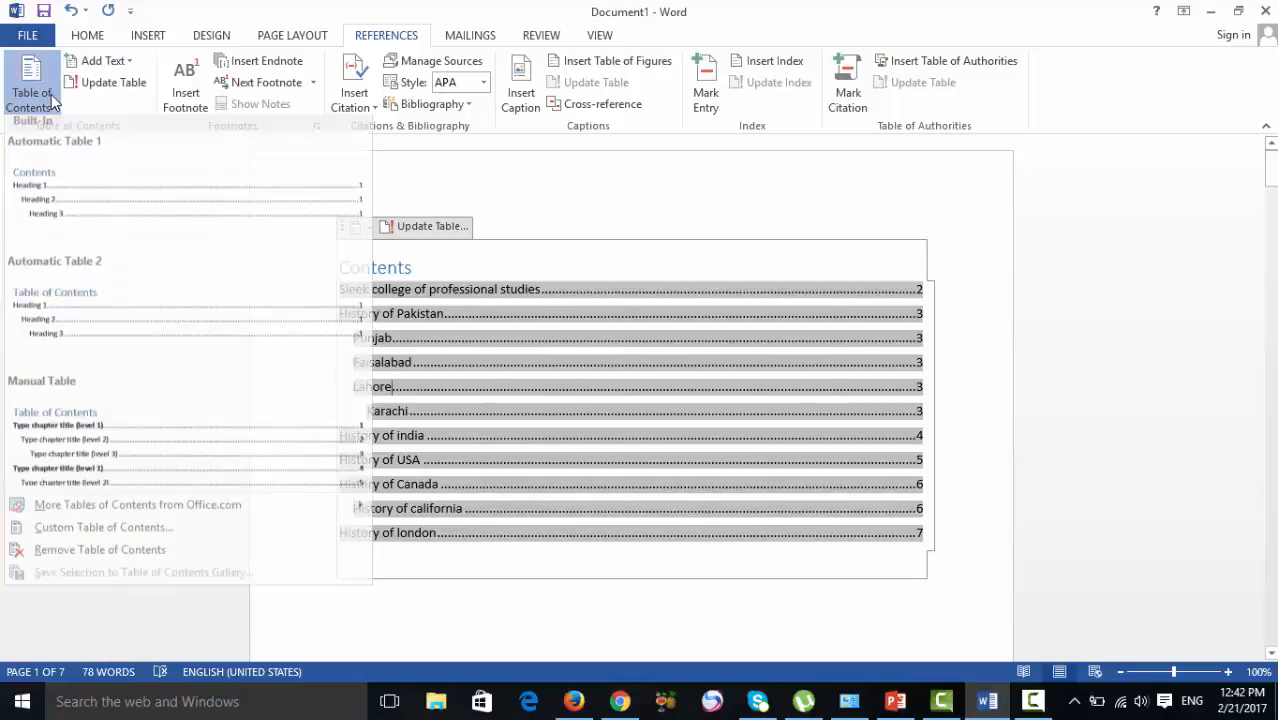
pyautogui.click(131, 67)
pyautogui.click(100, 125)
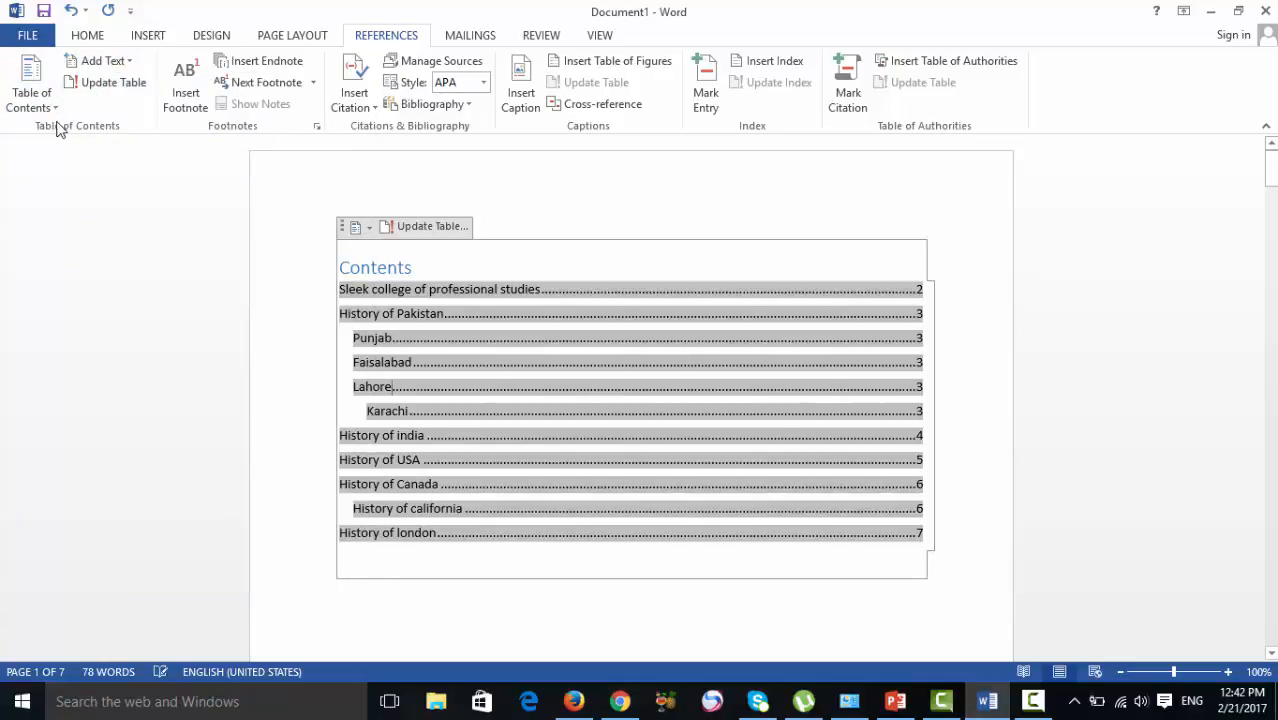
pyautogui.click(51, 108)
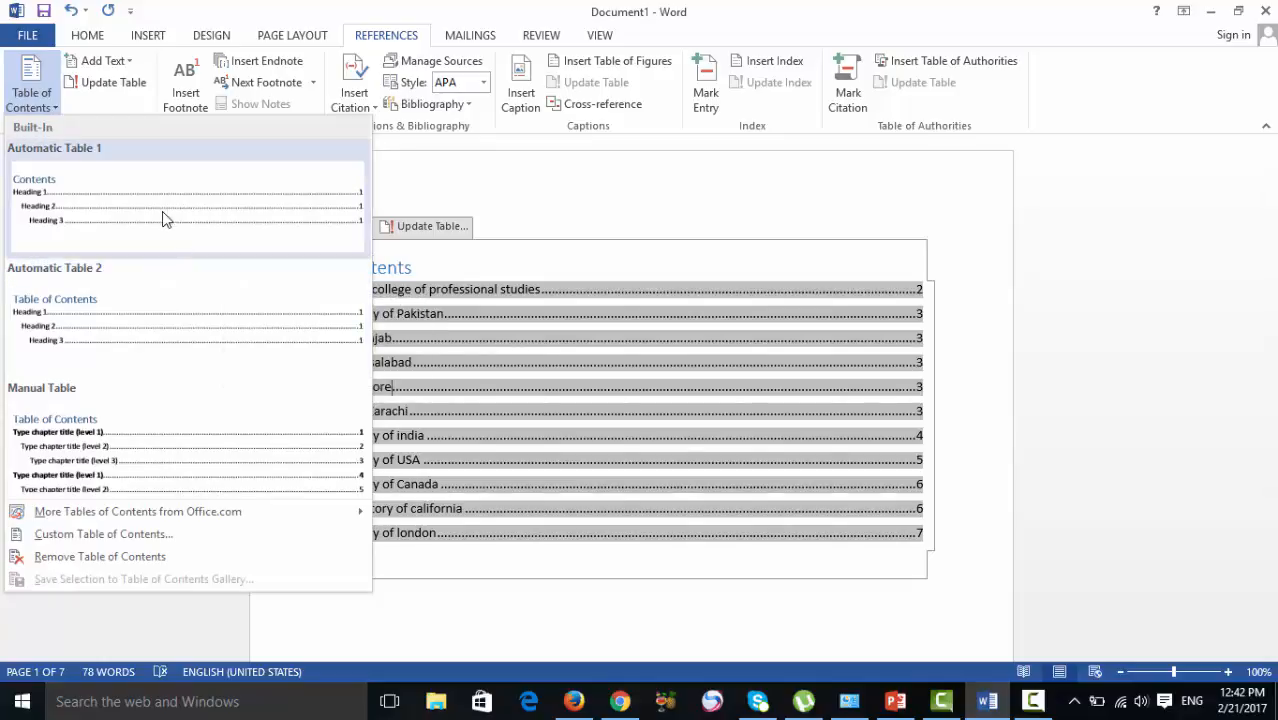
pyautogui.click(100, 538)
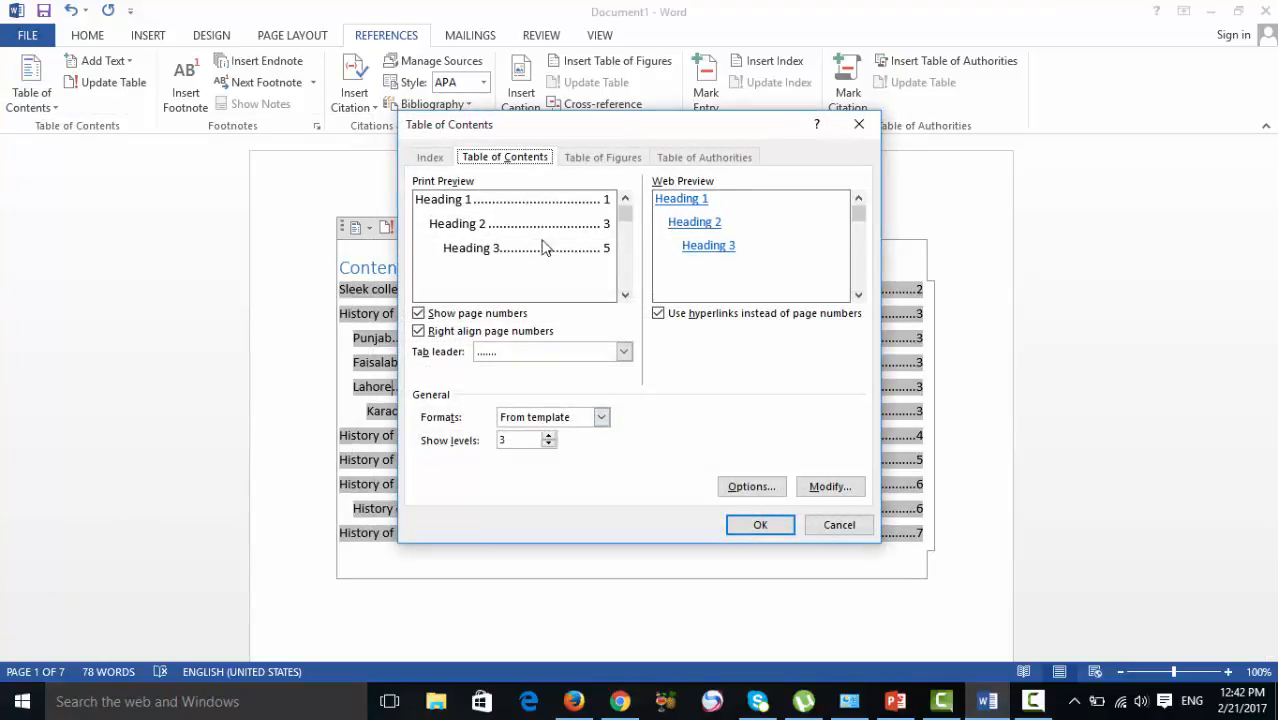
# - Try showing between one and five heading levels in the custom table of contents preview
pyautogui.click(549, 445)
pyautogui.click(549, 445)
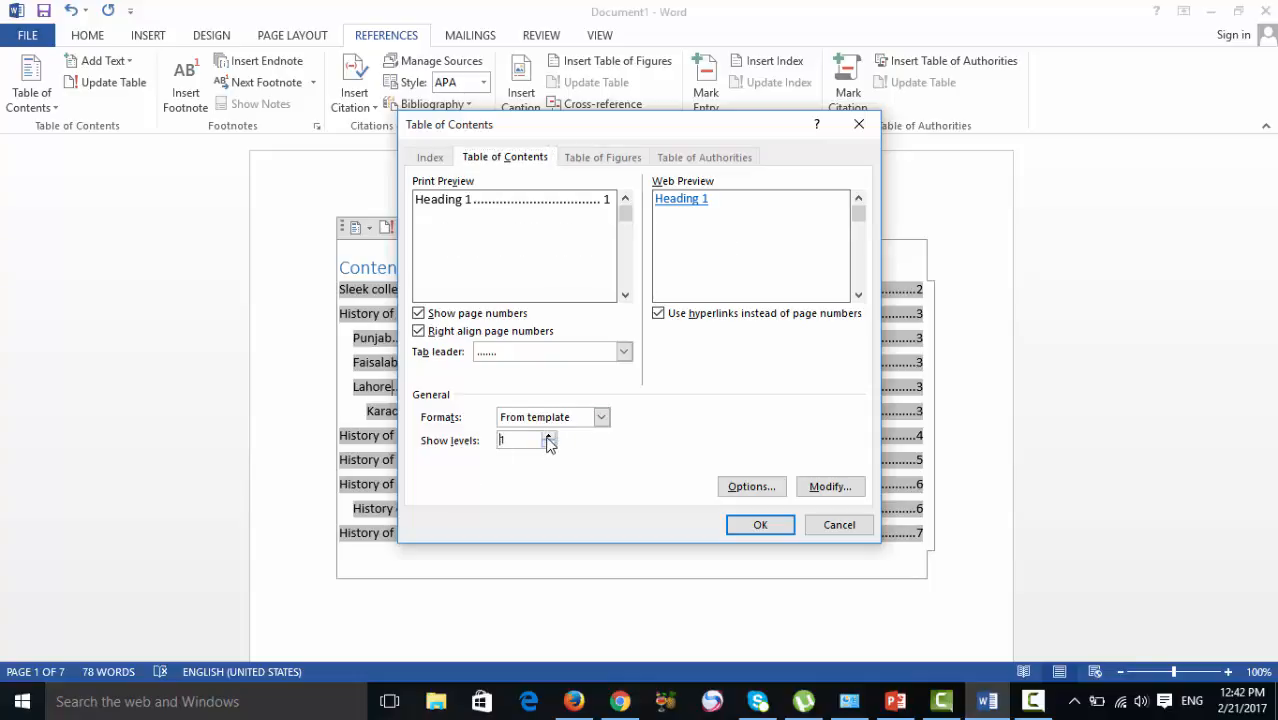
pyautogui.click(548, 437)
pyautogui.click(548, 437)
pyautogui.click(548, 437)
pyautogui.click(548, 437)
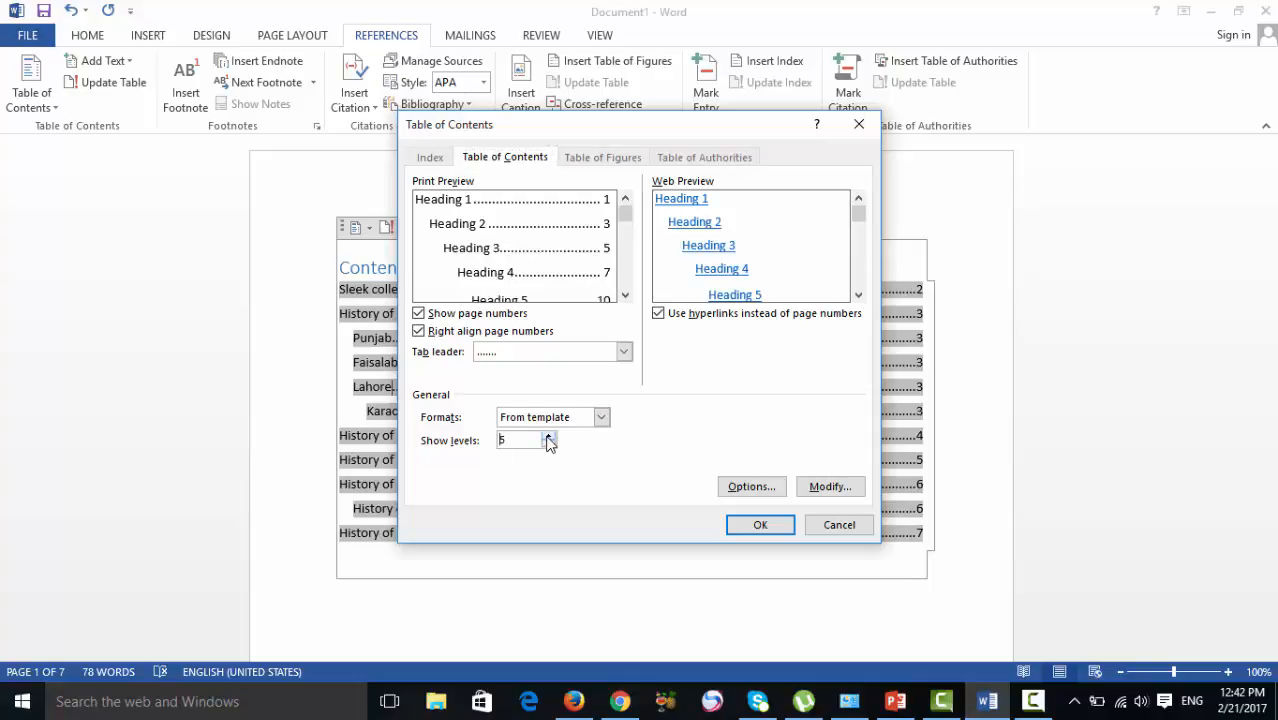
pyautogui.click(549, 445)
pyautogui.click(549, 445)
pyautogui.click(549, 445)
pyautogui.click(549, 445)
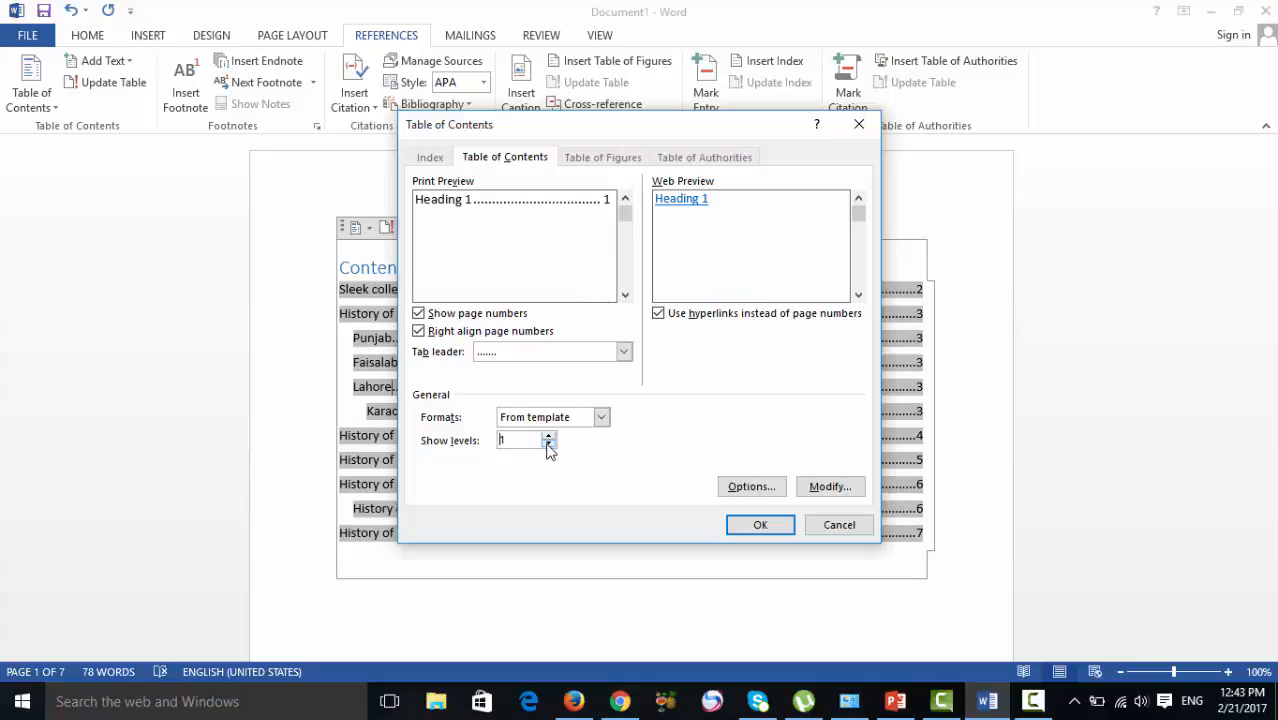
pyautogui.click(548, 437)
pyautogui.click(548, 437)
pyautogui.click(548, 437)
pyautogui.click(548, 437)
pyautogui.click(548, 437)
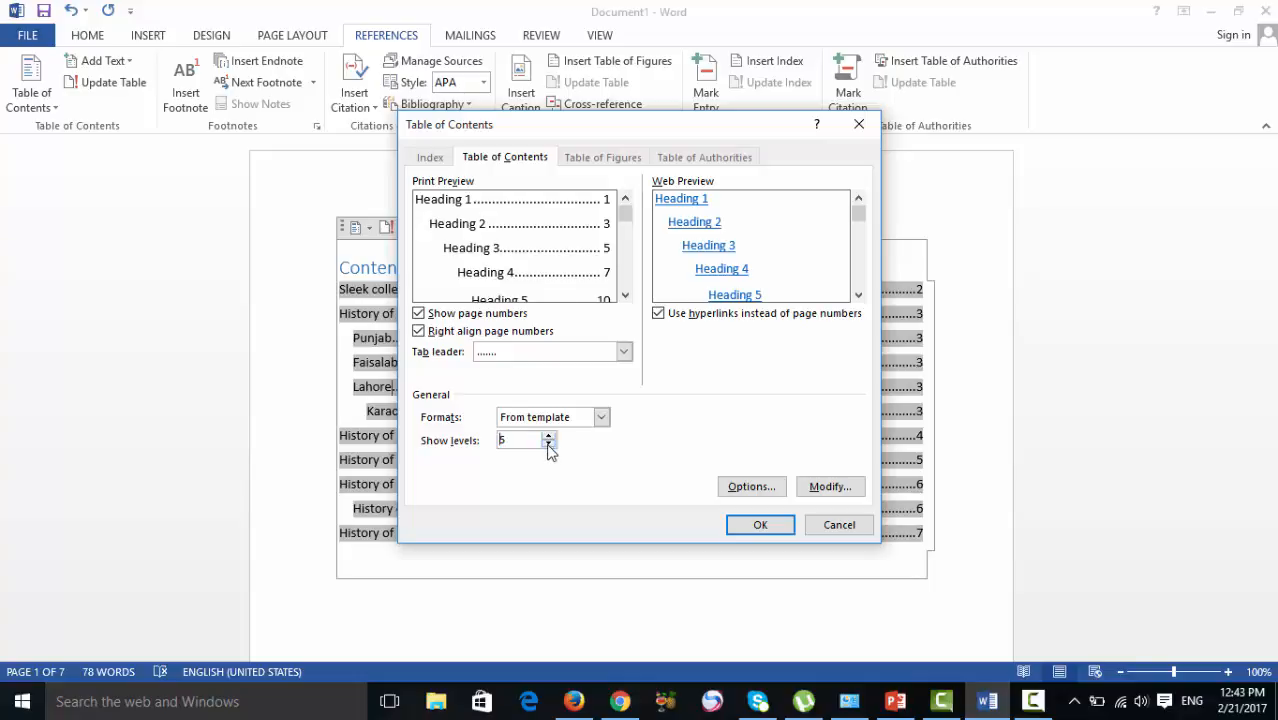
pyautogui.click(549, 445)
pyautogui.click(549, 445)
pyautogui.click(549, 445)
pyautogui.click(549, 445)
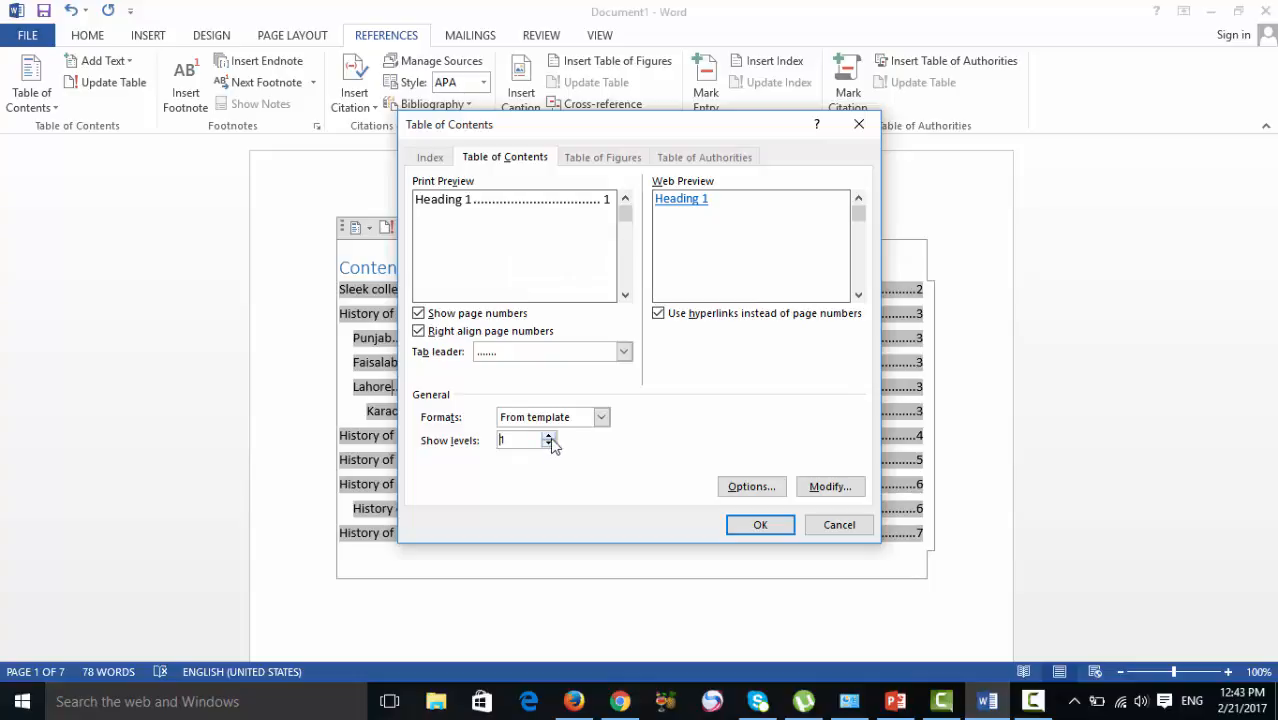
# - Set the table of contents to show 9 heading levels and replace the existing table with it
pyautogui.click(549, 438)
pyautogui.click(549, 438)
pyautogui.click(549, 438)
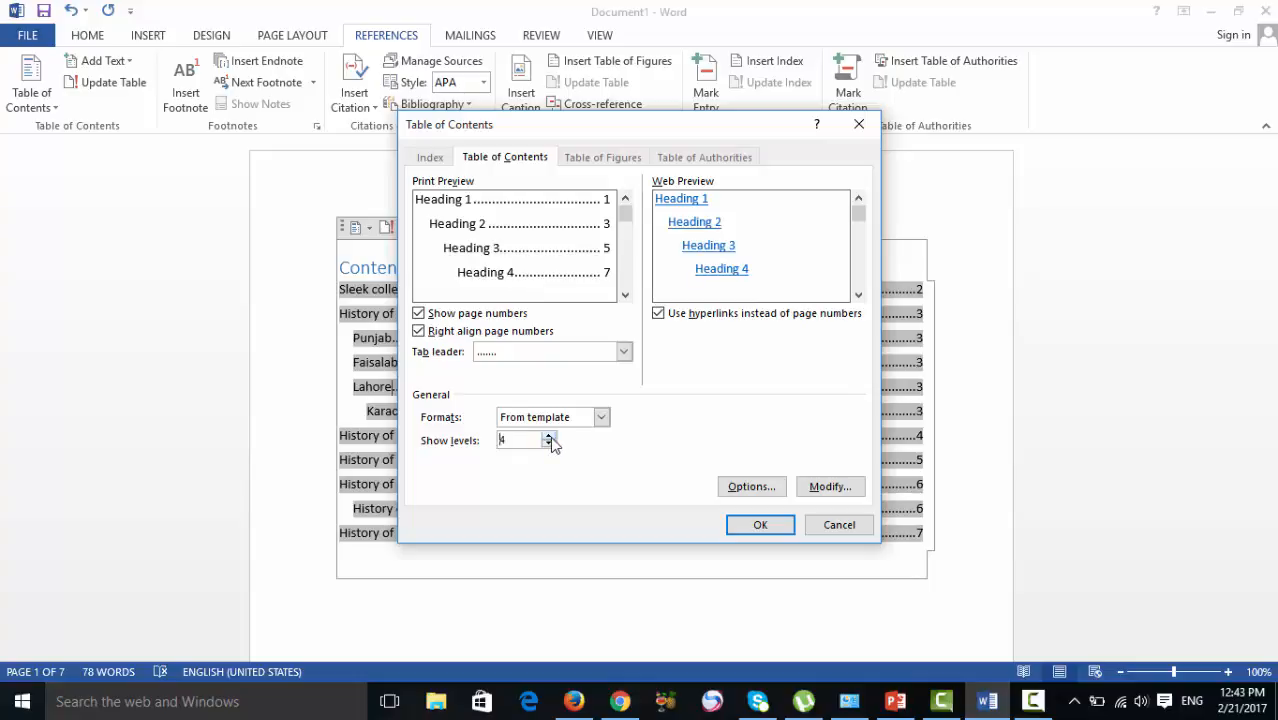
pyautogui.click(549, 438)
pyautogui.click(549, 437)
pyautogui.click(549, 437)
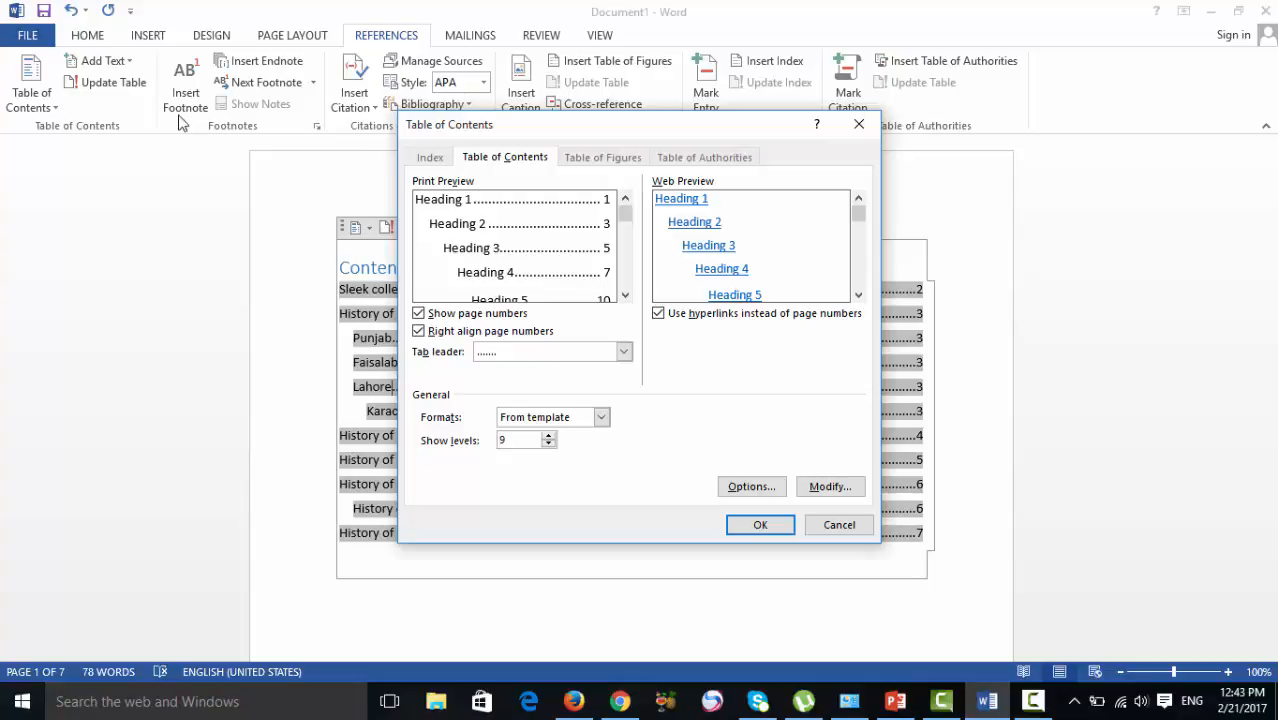
pyautogui.click(547, 437)
pyautogui.click(757, 522)
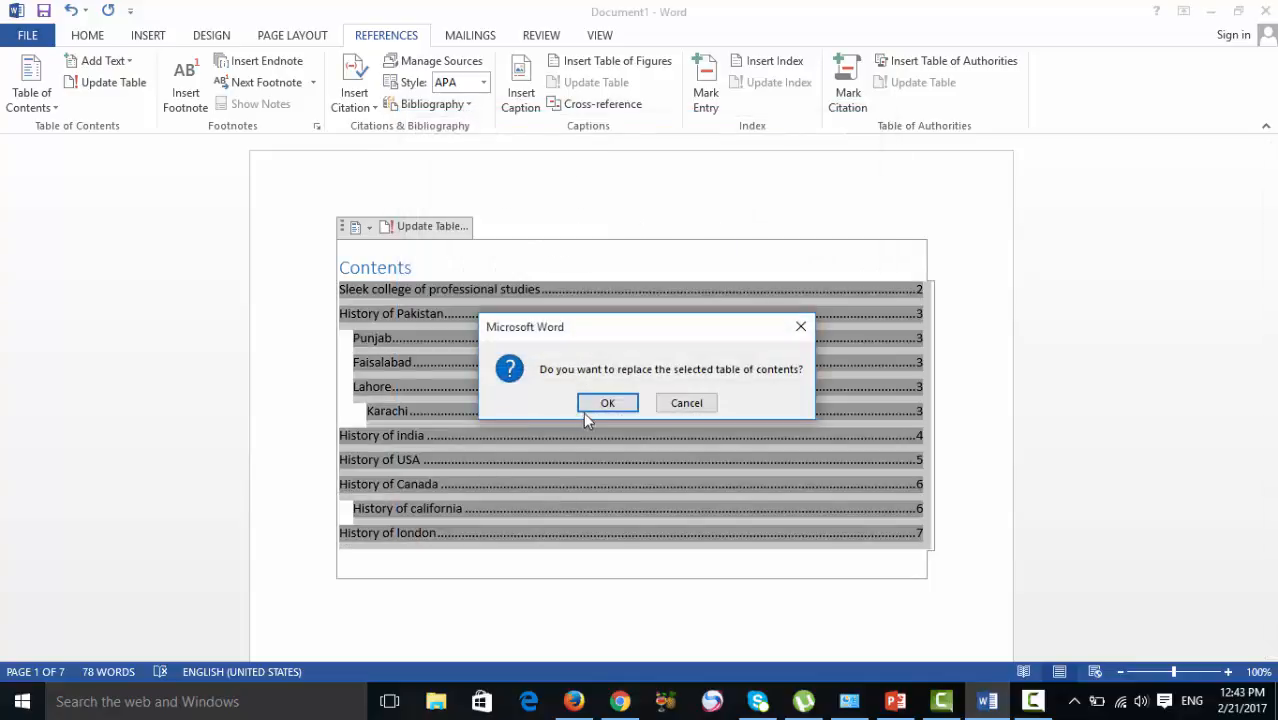
pyautogui.click(607, 402)
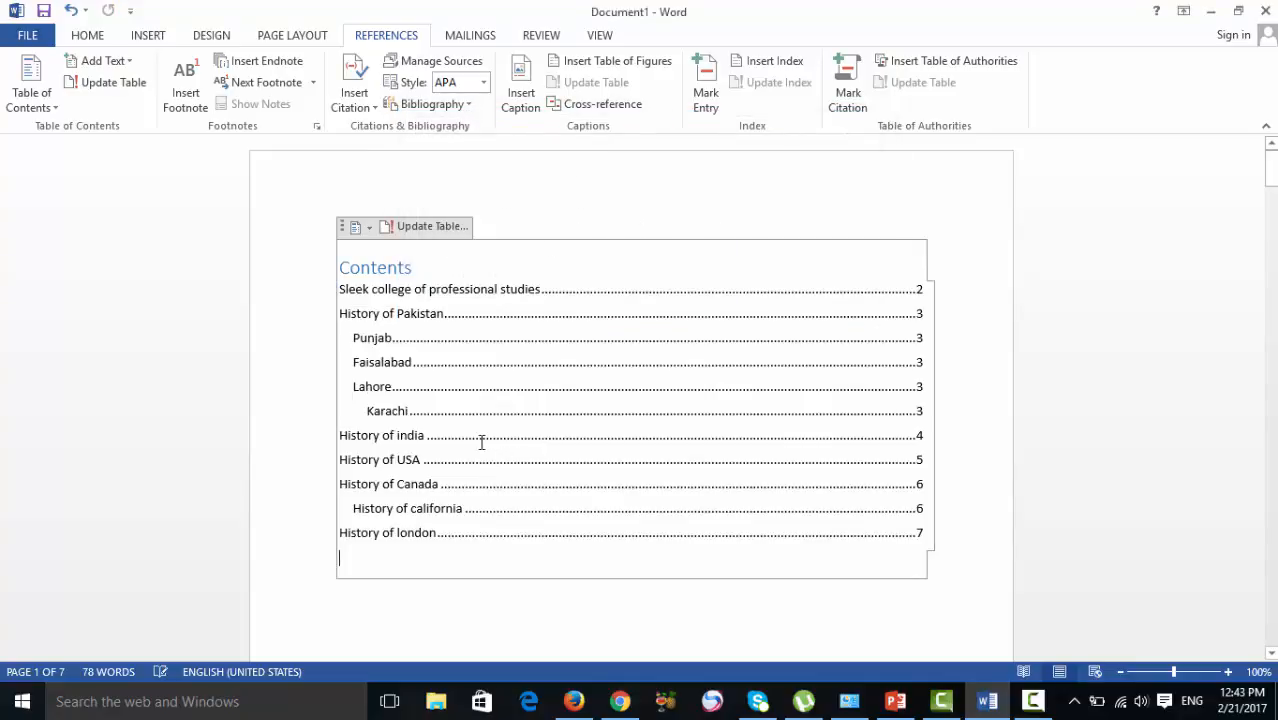
# - Look through the style gallery for the available heading styles and the other text styles
pyautogui.click(404, 418)
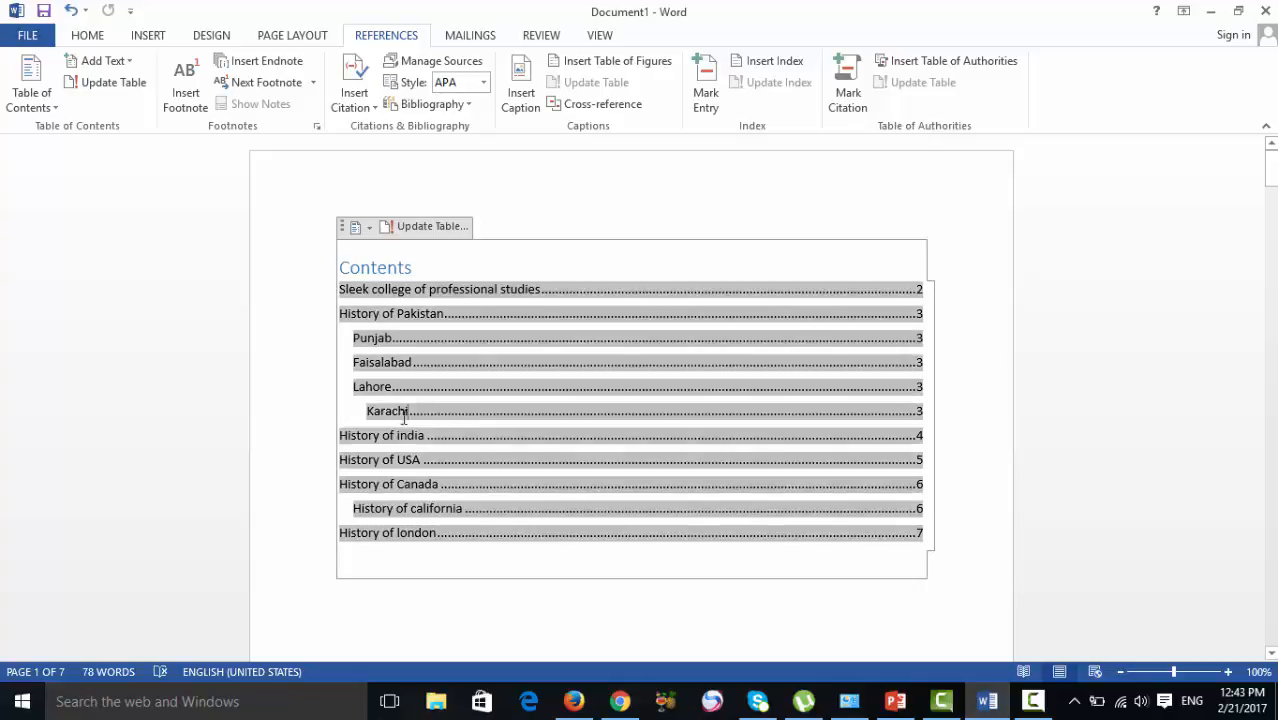
pyautogui.click(87, 38)
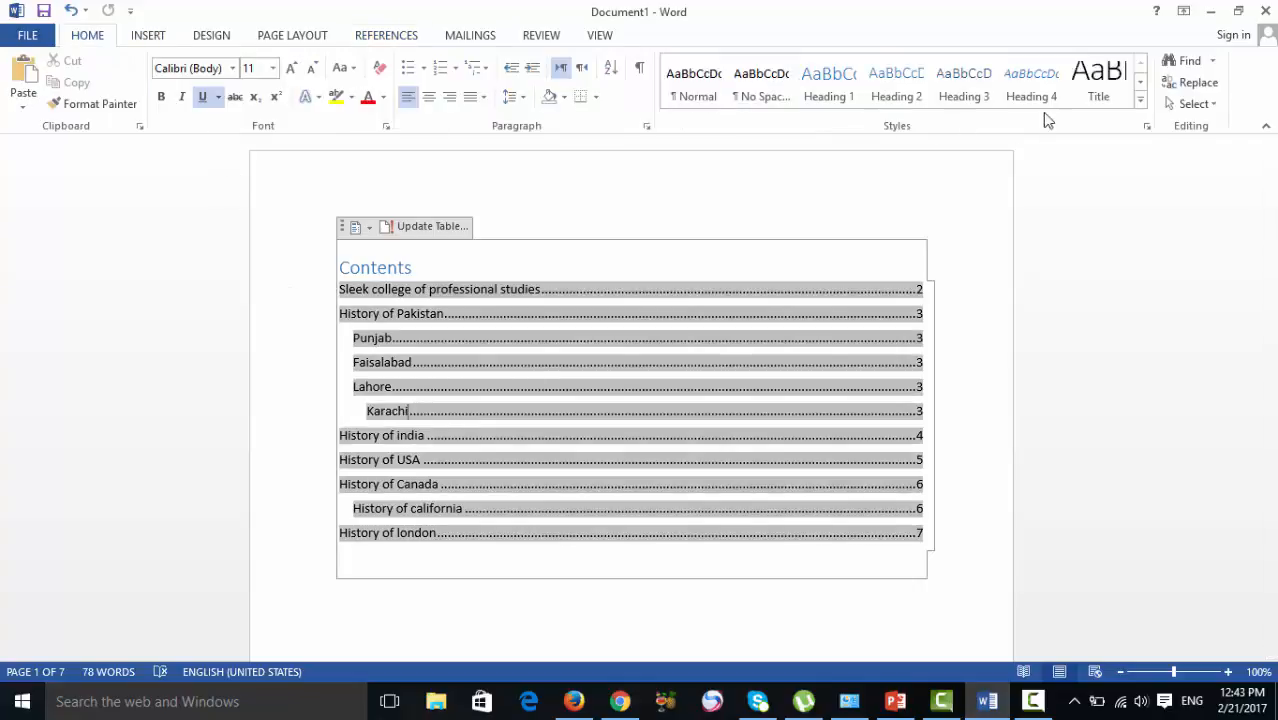
pyautogui.click(1140, 84)
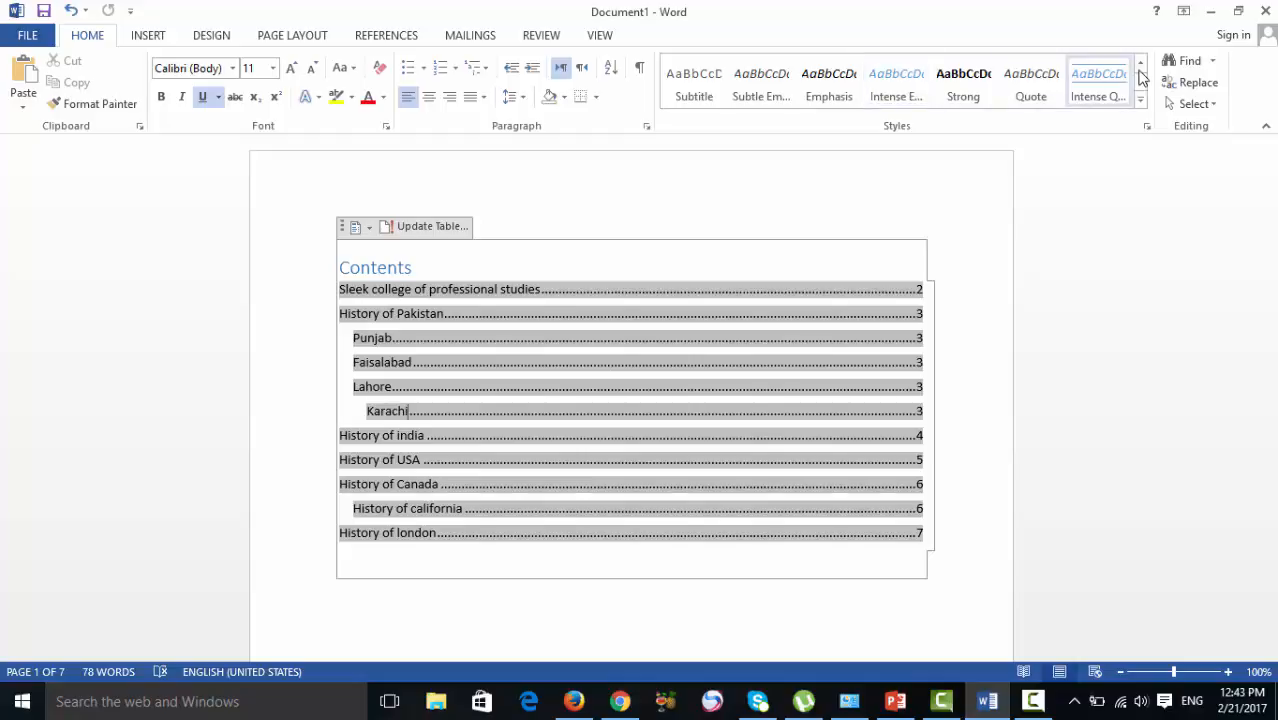
pyautogui.click(1140, 63)
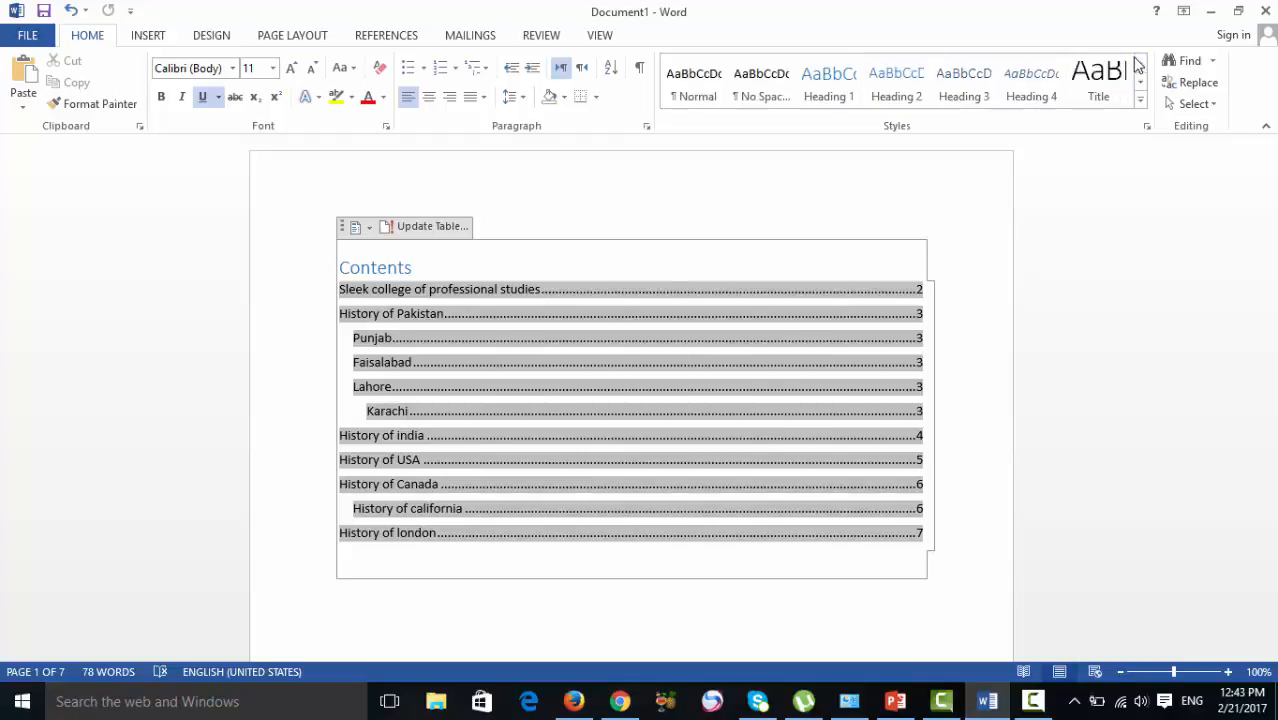
pyautogui.click(1045, 86)
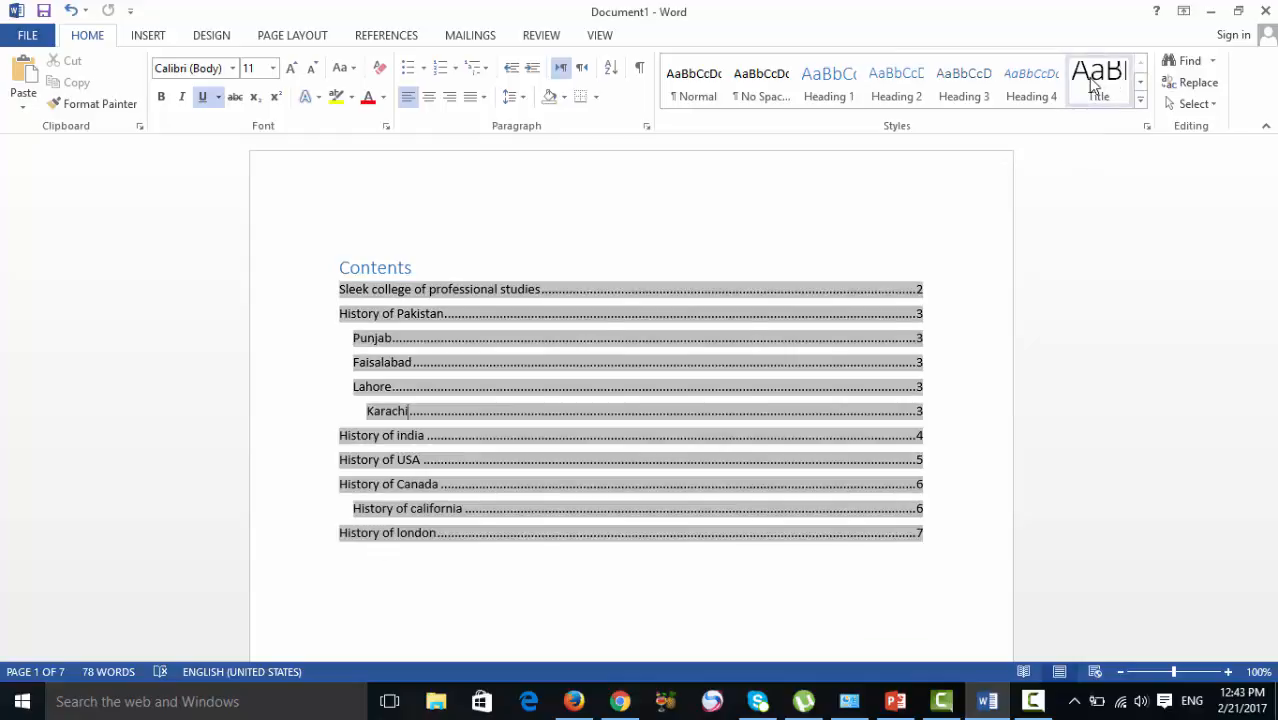
pyautogui.click(1141, 84)
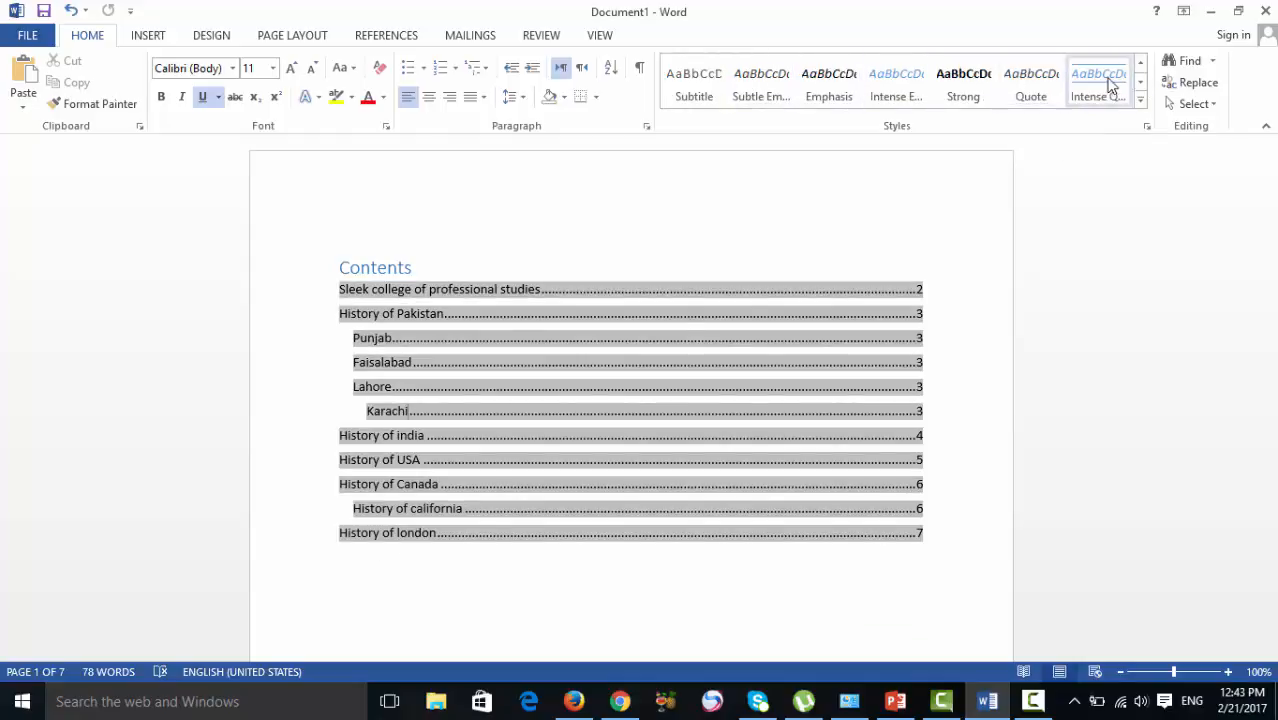
pyautogui.click(1138, 219)
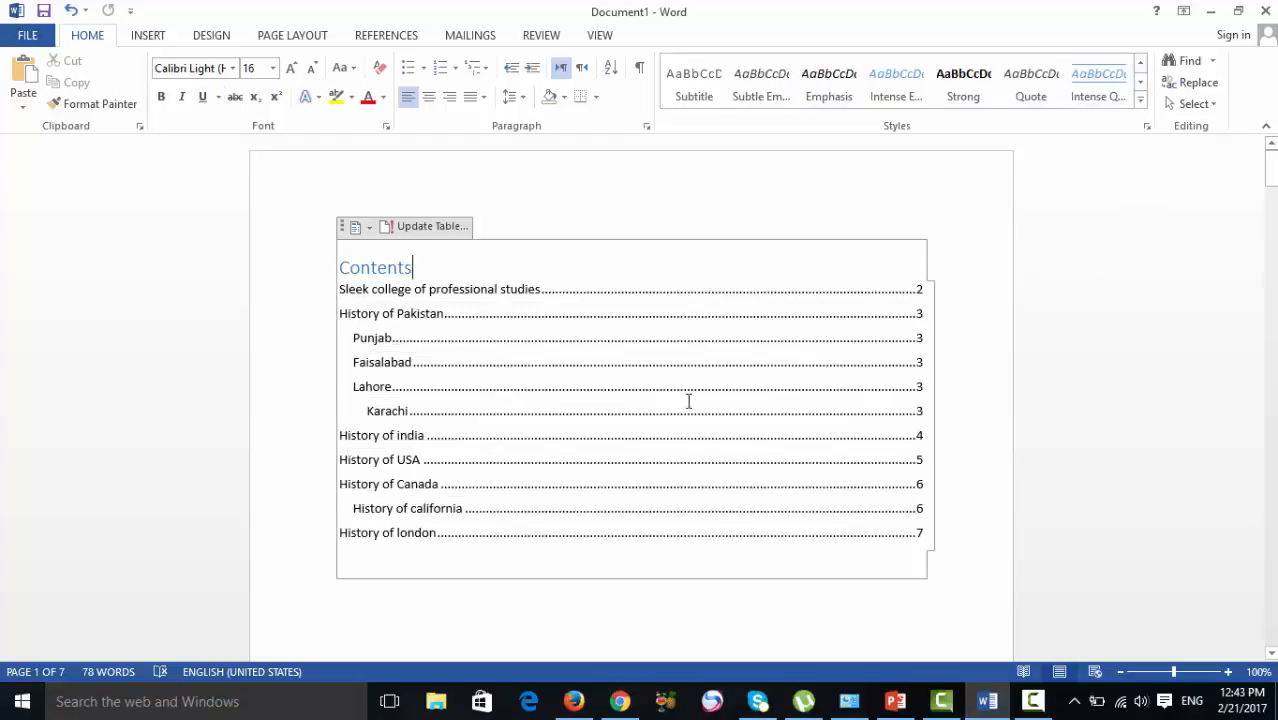
# - On page two, apply the Heading 4 style to "About" and Heading 5 to "Information about courses"
pyautogui.scroll(-12, 680, 403)
pyautogui.scroll(-2, 460, 489)
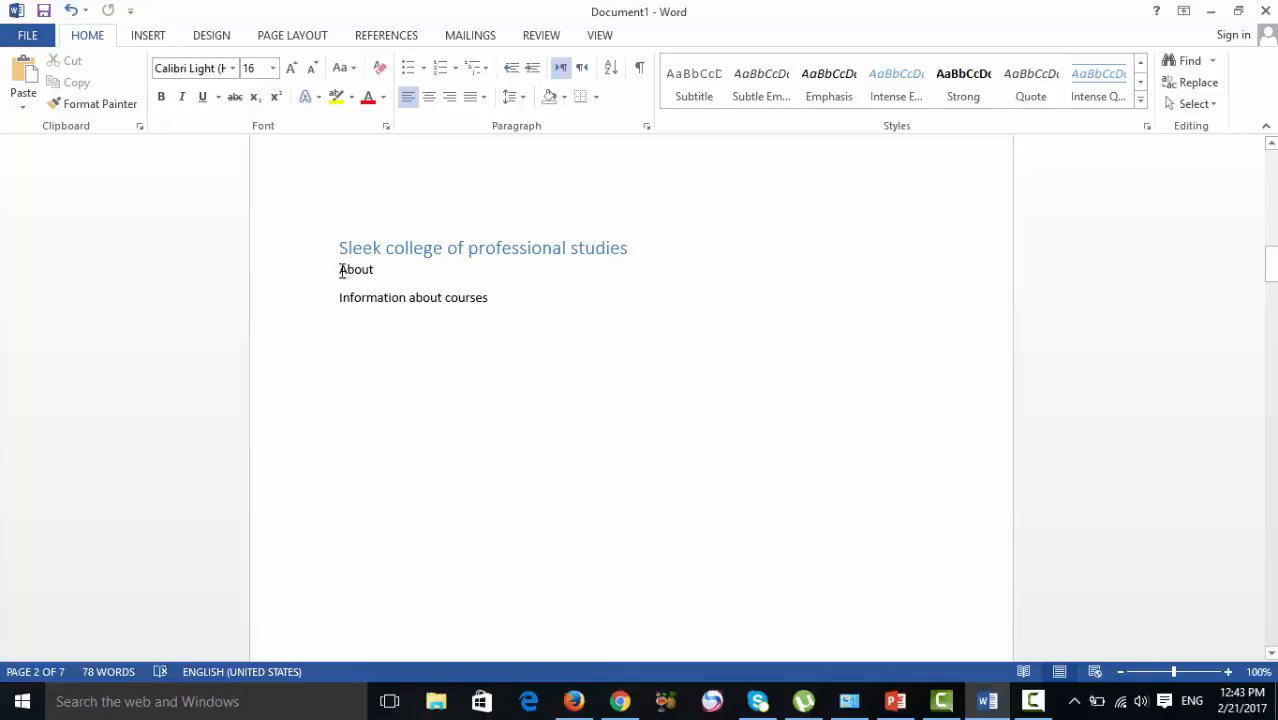
pyautogui.moveTo(342, 271); pyautogui.dragTo(380, 285)
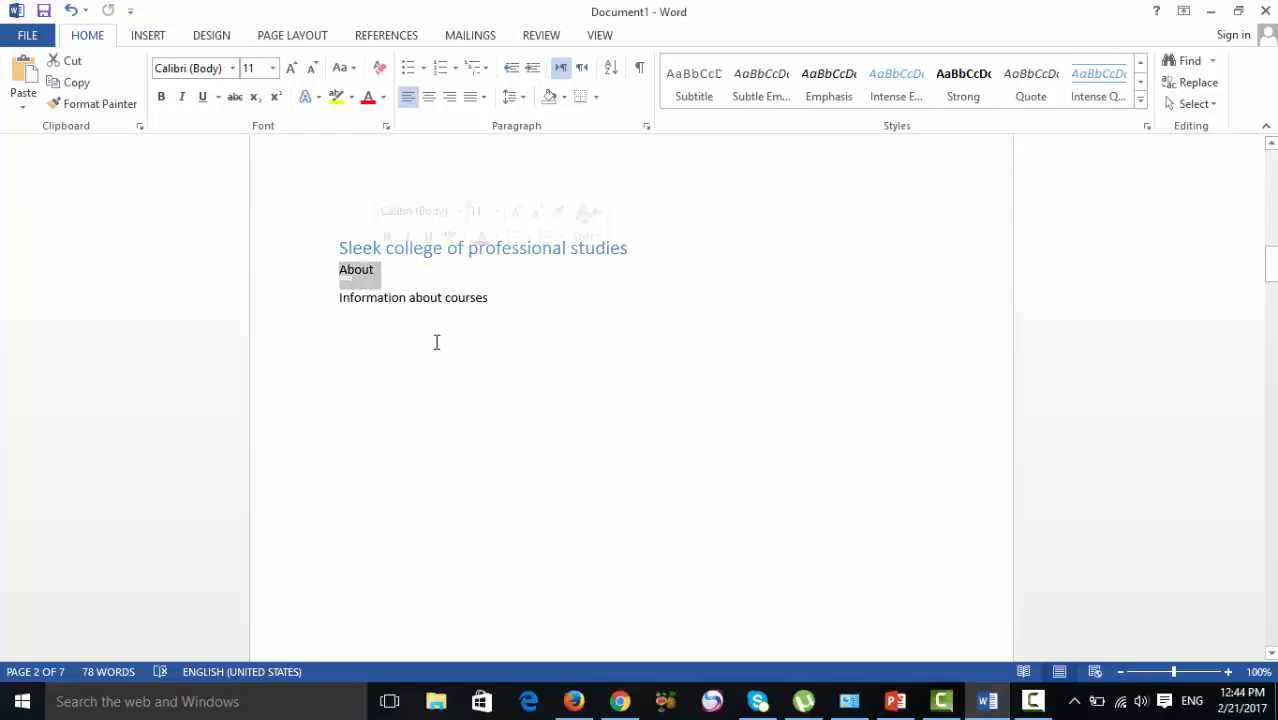
pyautogui.click(148, 37)
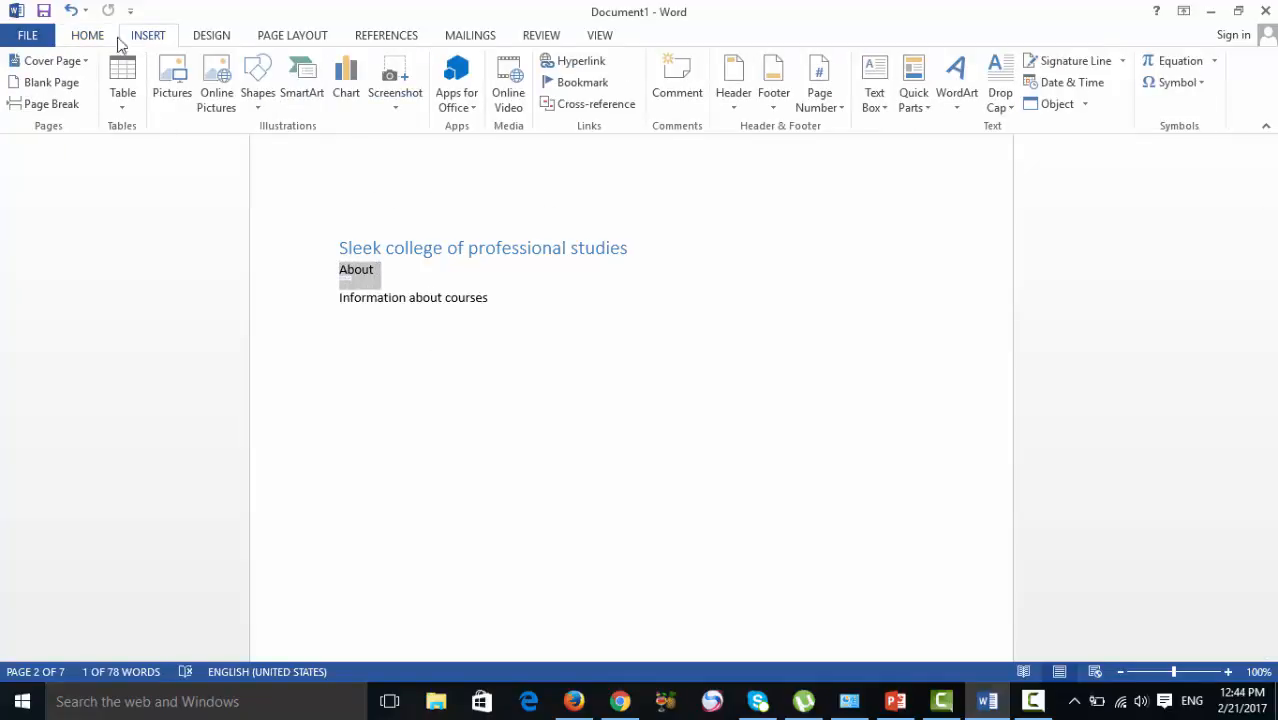
pyautogui.click(98, 36)
pyautogui.click(1017, 96)
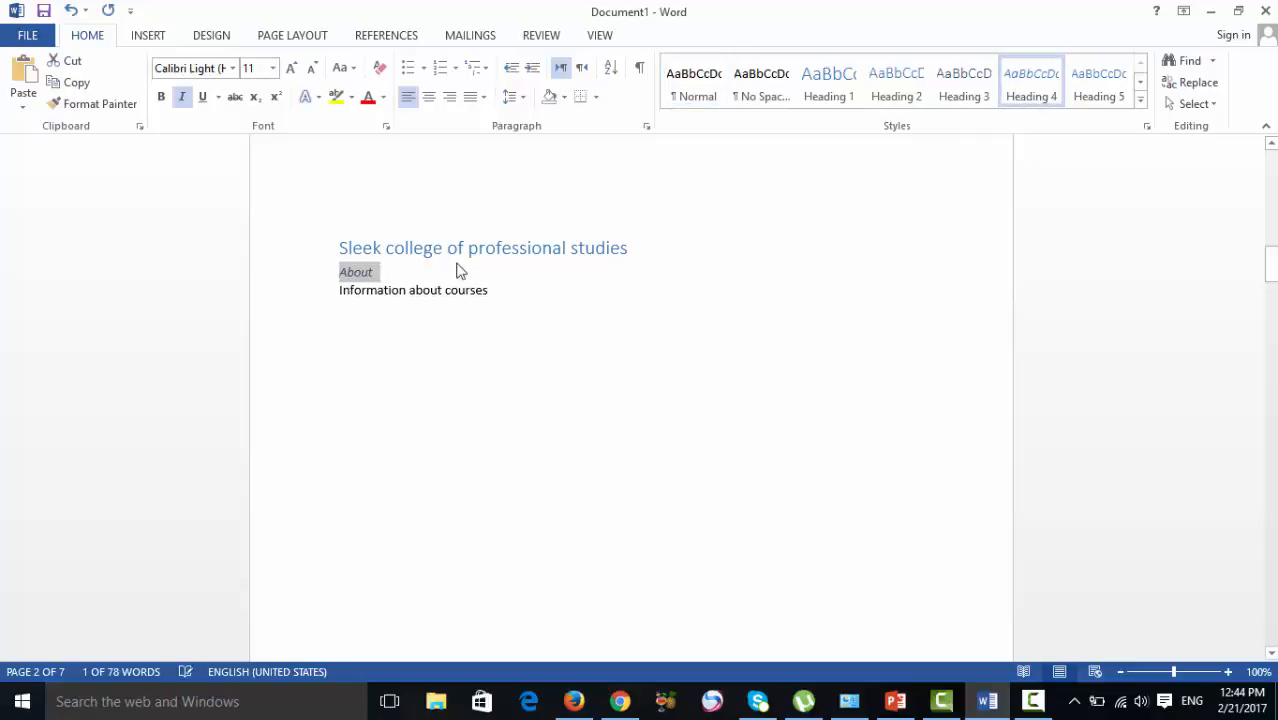
pyautogui.moveTo(339, 292); pyautogui.dragTo(488, 290)
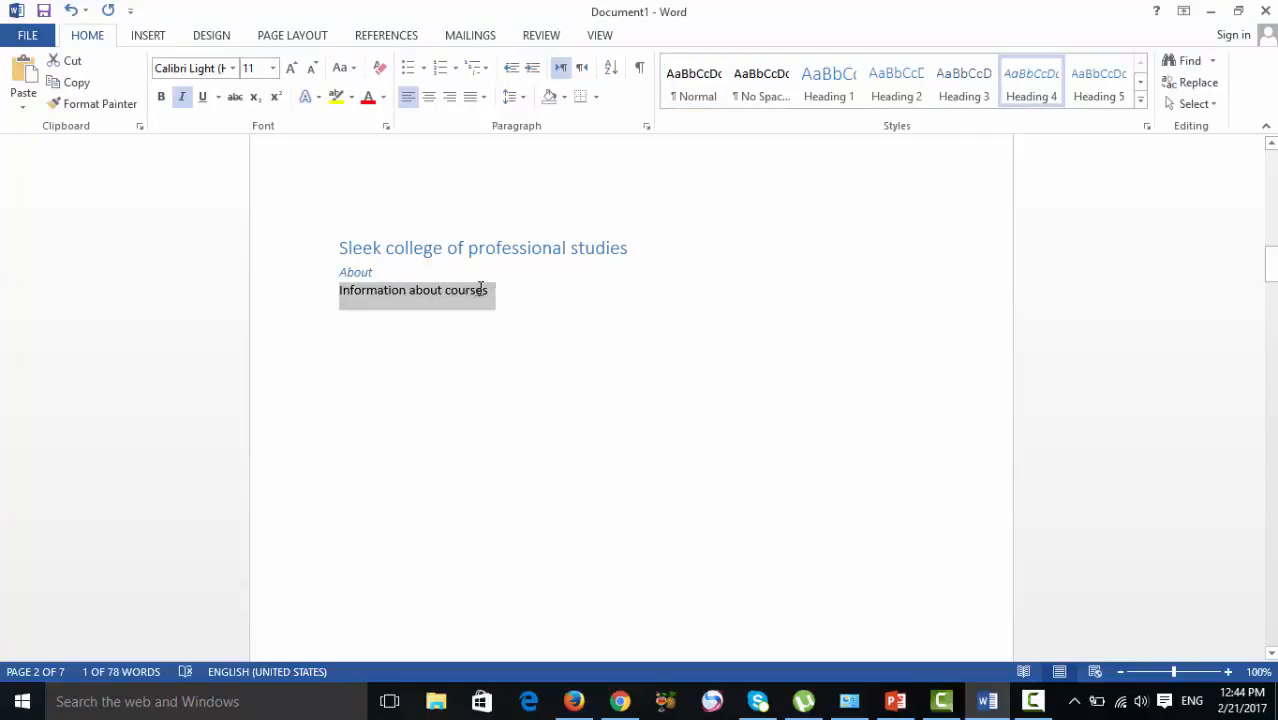
pyautogui.click(1100, 86)
# - Apply the Heading 6 style to the "Fadsfads" line under "History of india" on page four
pyautogui.scroll(-3, 518, 315)
pyautogui.scroll(-12, 518, 315)
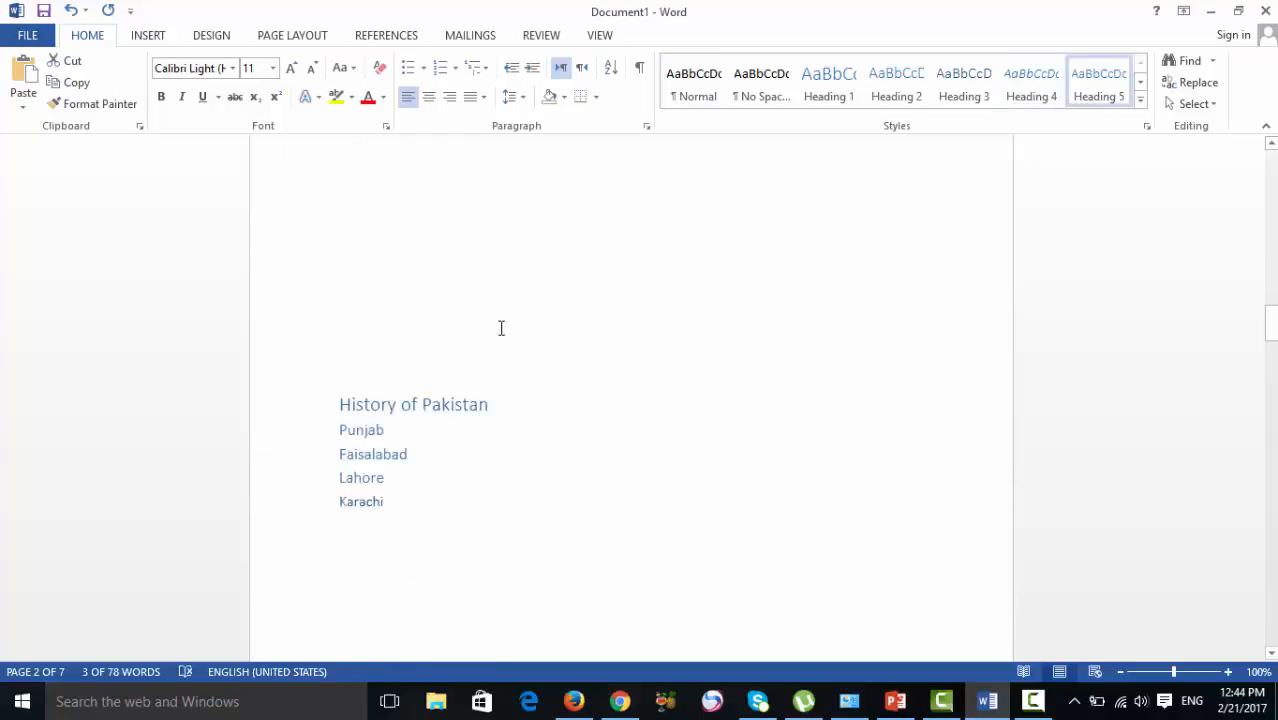
pyautogui.scroll(-10, 356, 408)
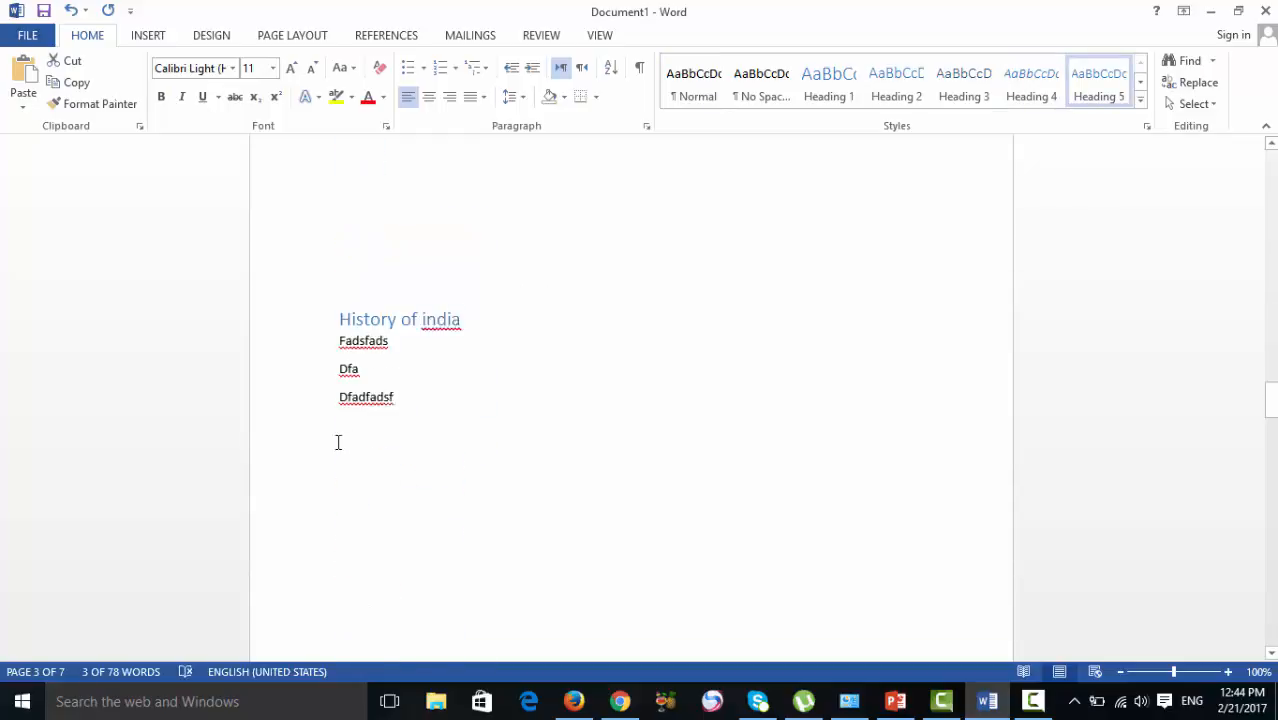
pyautogui.moveTo(337, 295); pyautogui.dragTo(402, 292)
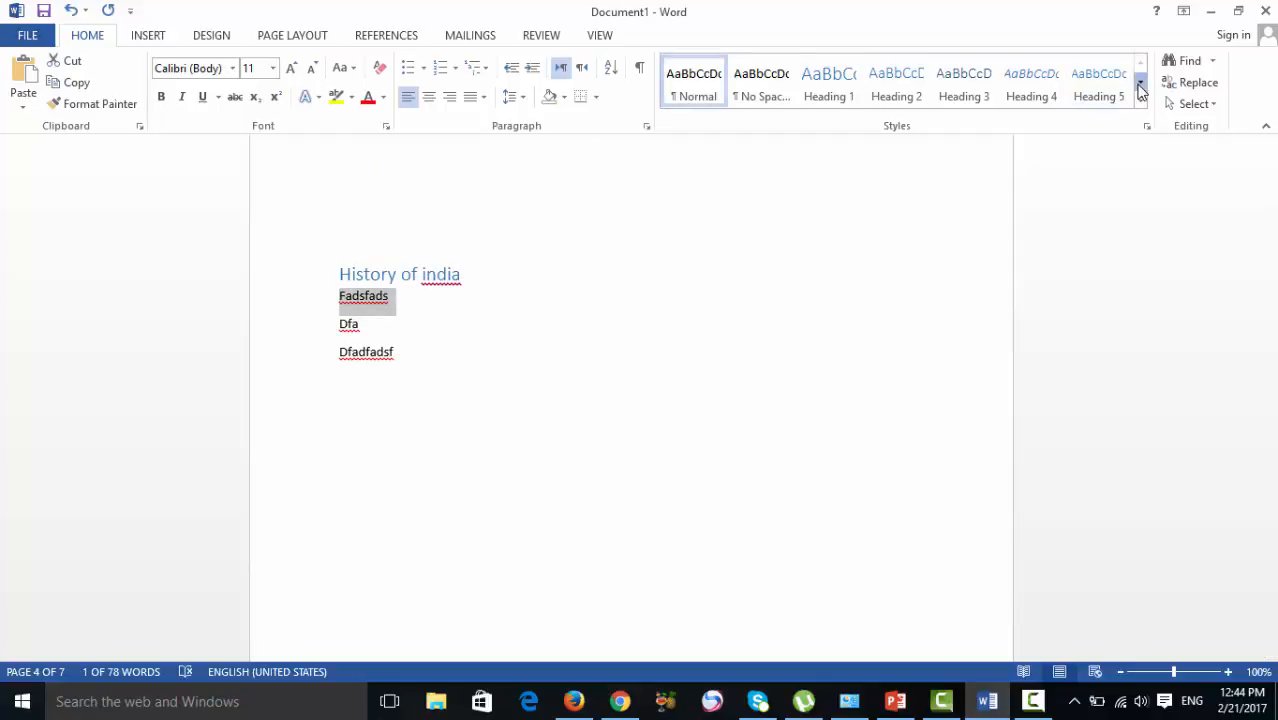
pyautogui.click(1139, 84)
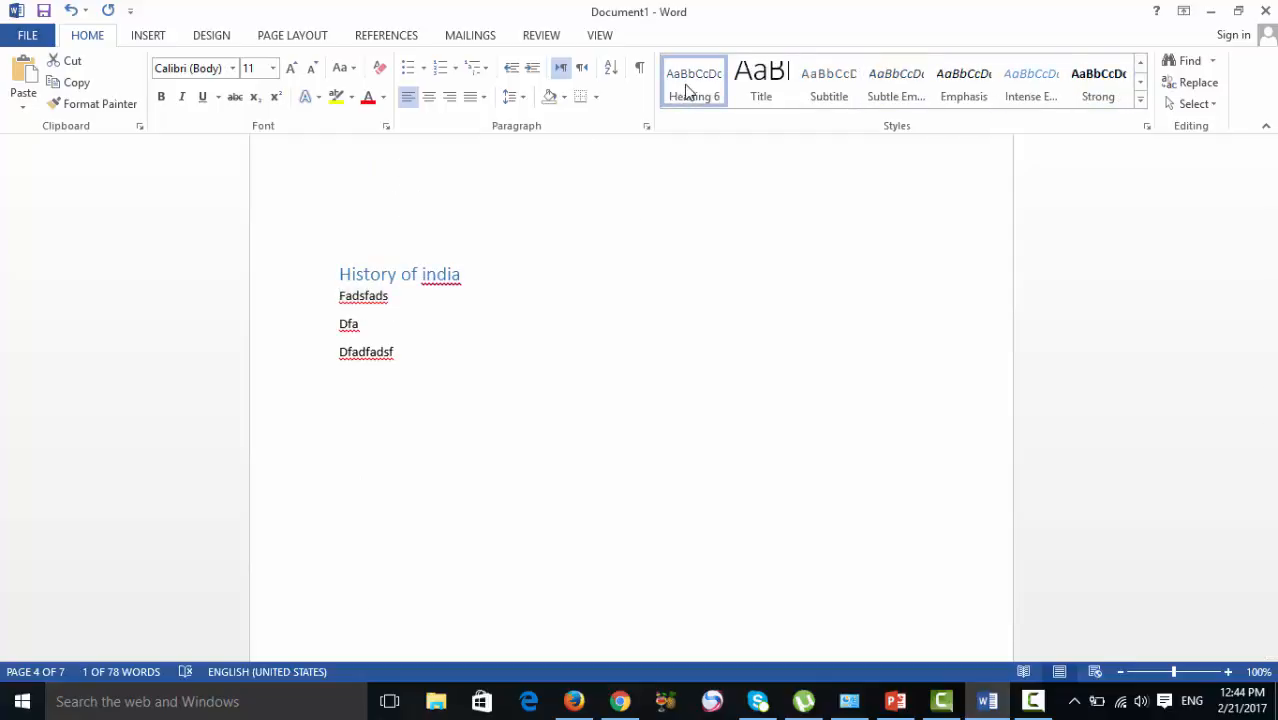
pyautogui.click(690, 90)
# - Apply the Heading 7 style to "Dfa" and the Heading 8 style to "Dfadfadsf" under "History of india"
pyautogui.moveTo(341, 317); pyautogui.dragTo(366, 318)
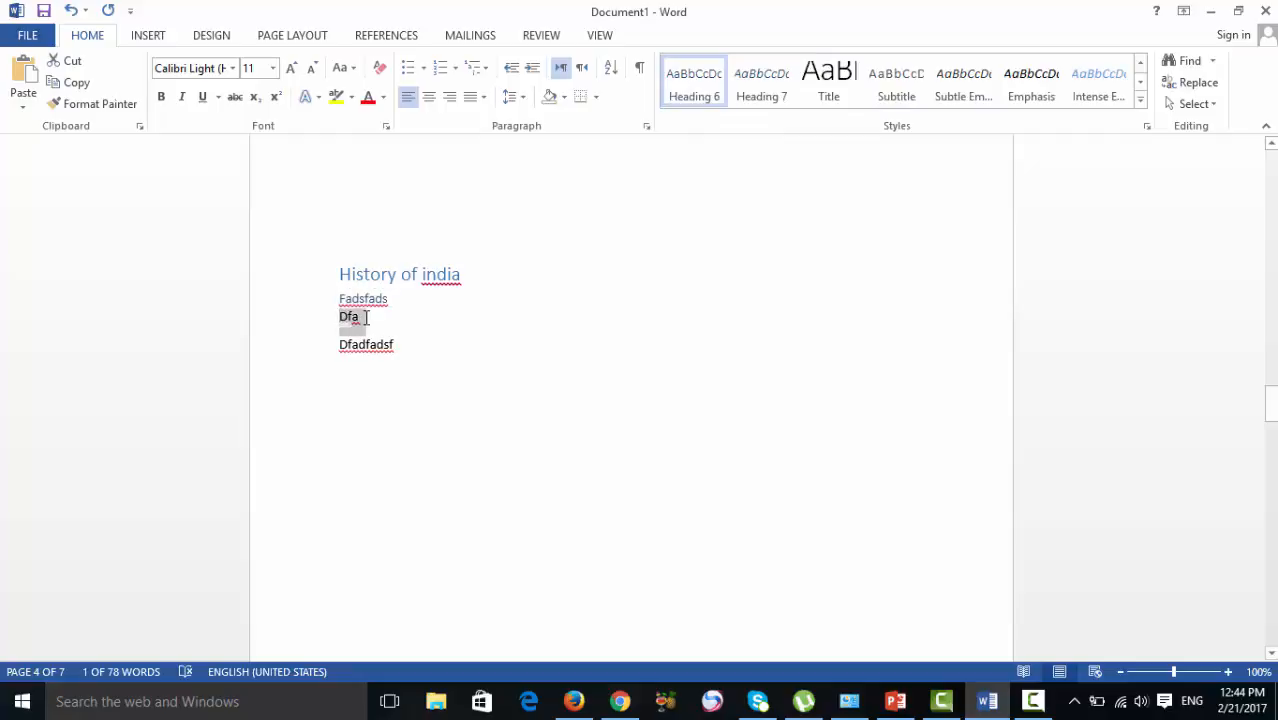
pyautogui.click(763, 90)
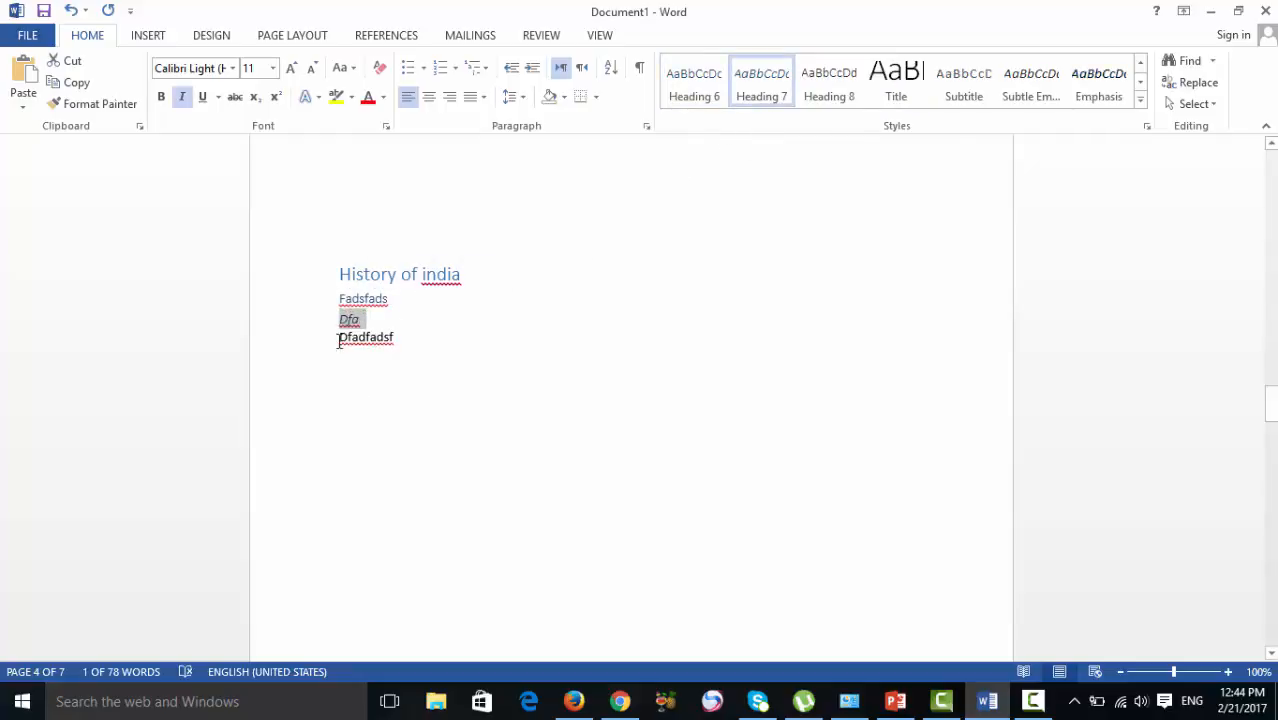
pyautogui.moveTo(338, 337); pyautogui.dragTo(403, 342)
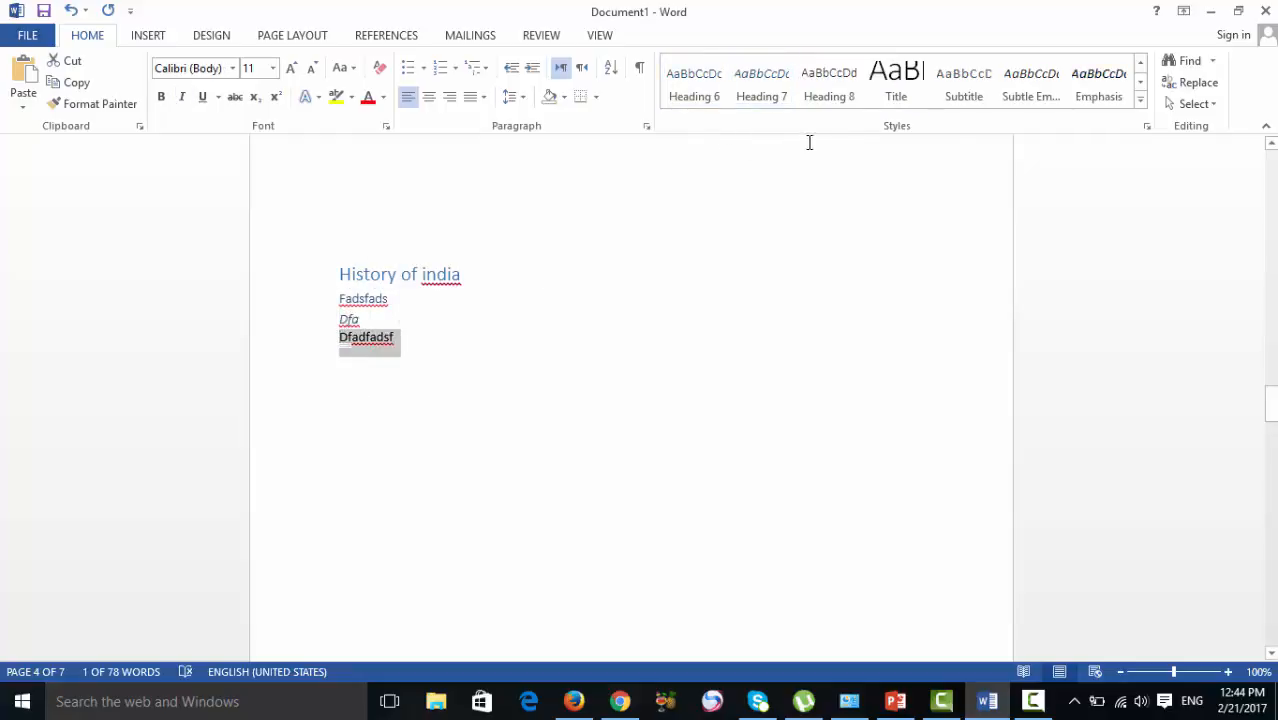
pyautogui.click(842, 103)
# - Apply the Heading 9 style to the "Sdfadsf" line under "History of USA" on page five
pyautogui.scroll(-10, 439, 340)
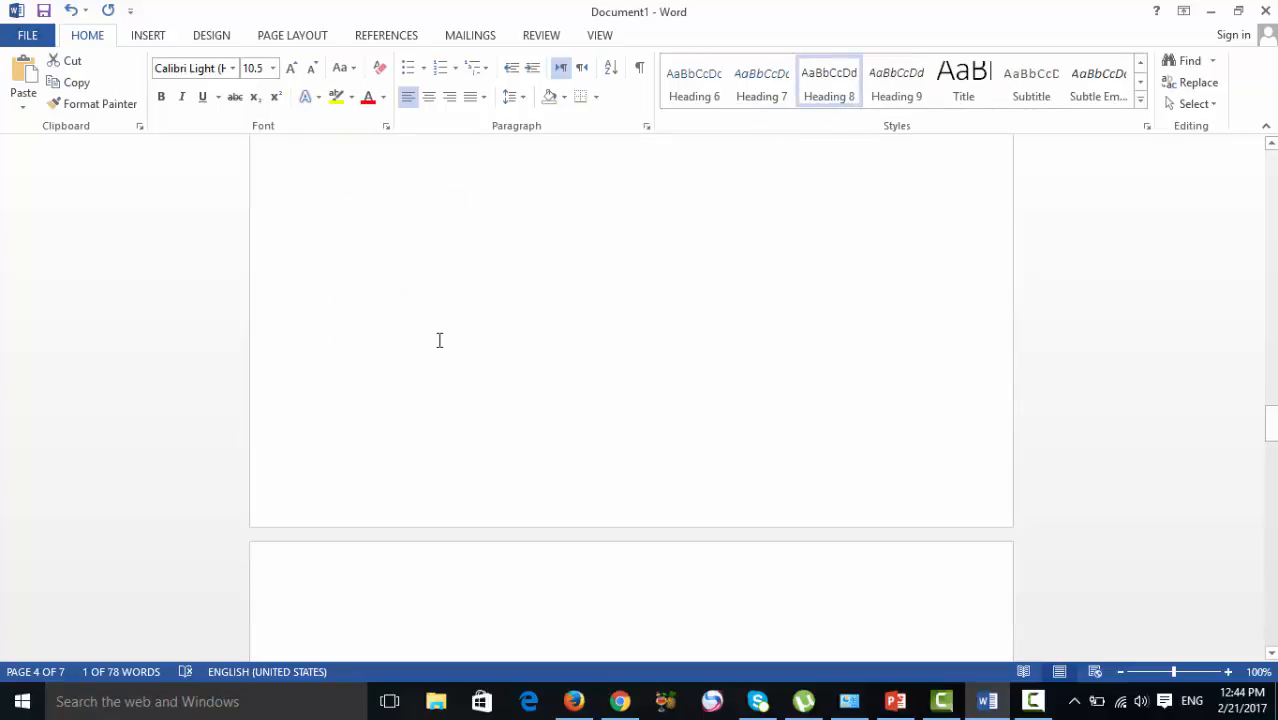
pyautogui.click(440, 340)
pyautogui.scroll(-7, 439, 345)
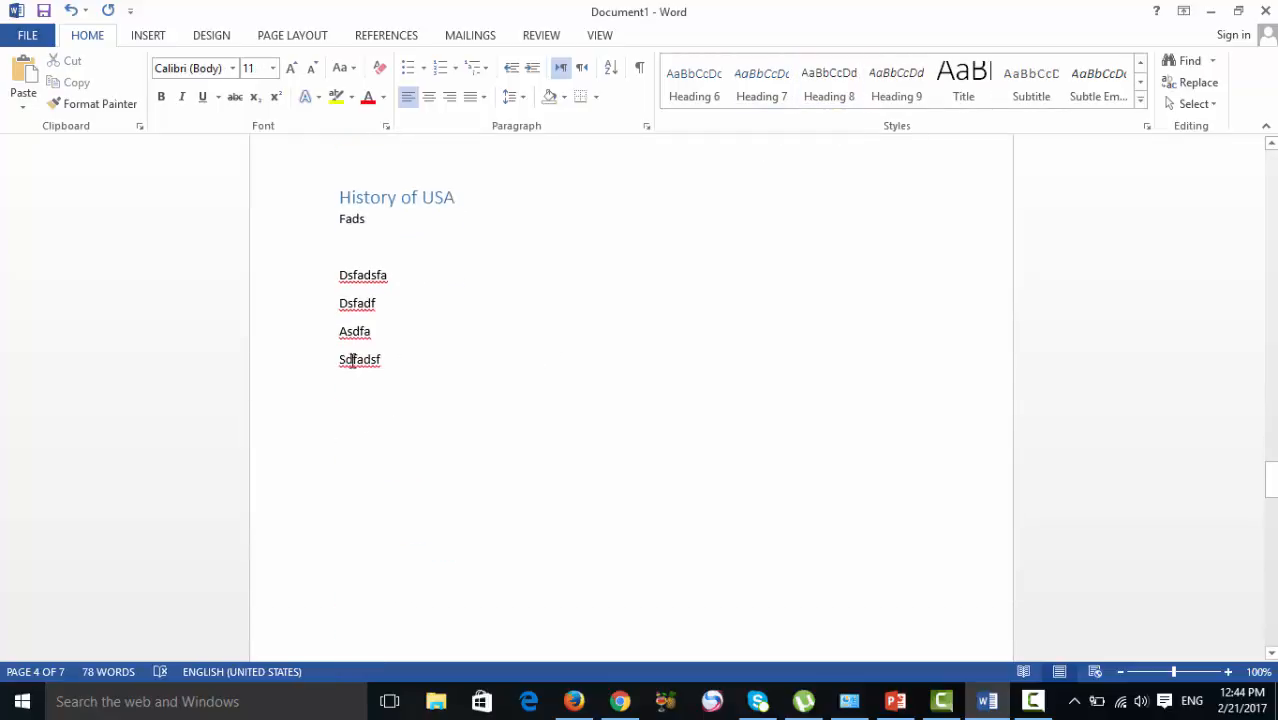
pyautogui.moveTo(336, 359); pyautogui.dragTo(403, 357)
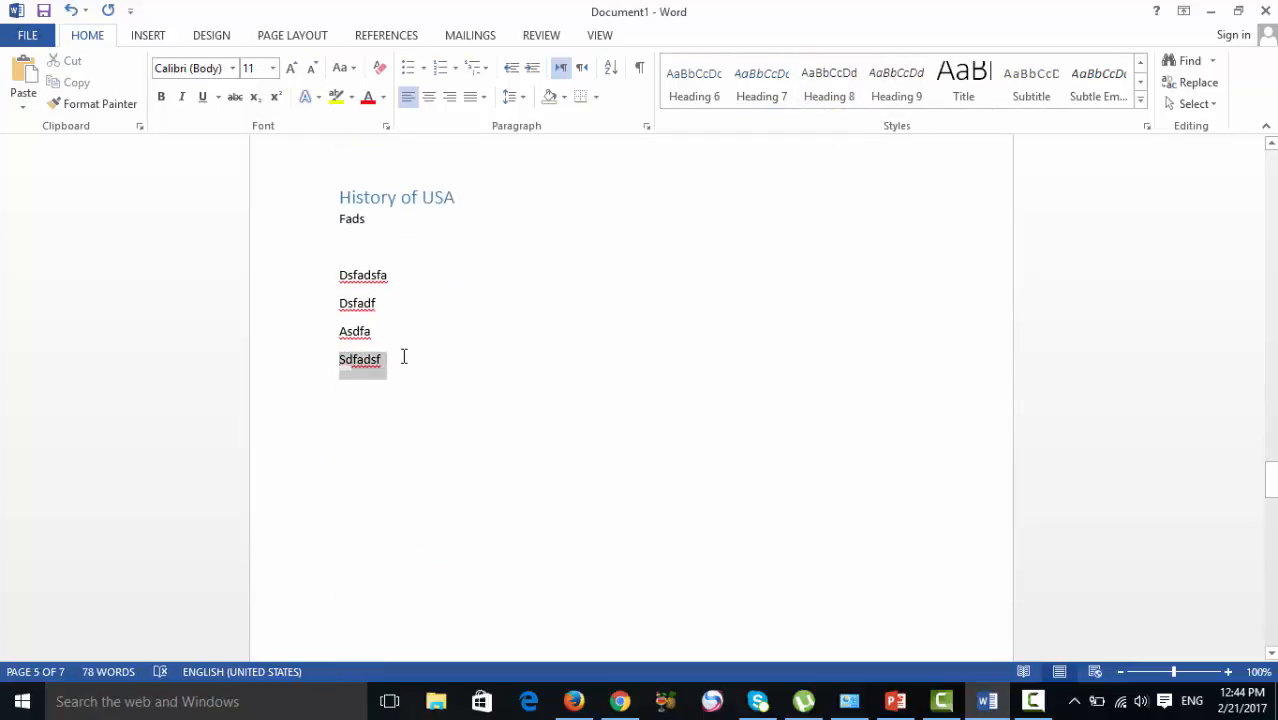
pyautogui.click(920, 104)
# - Update the entire table of contents on page one to include the newly styled headings, and review its entries
pyautogui.scroll(5, 356, 214)
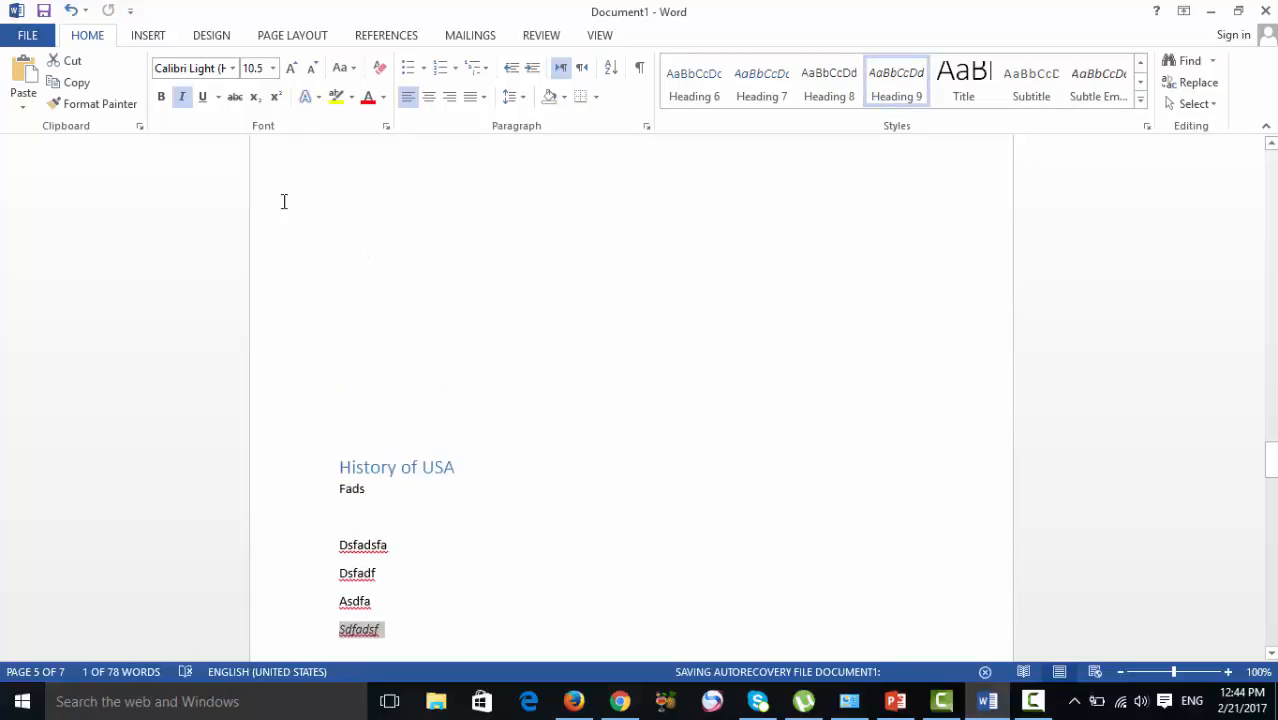
pyautogui.scroll(3, 283, 201)
pyautogui.click(147, 35)
pyautogui.click(386, 35)
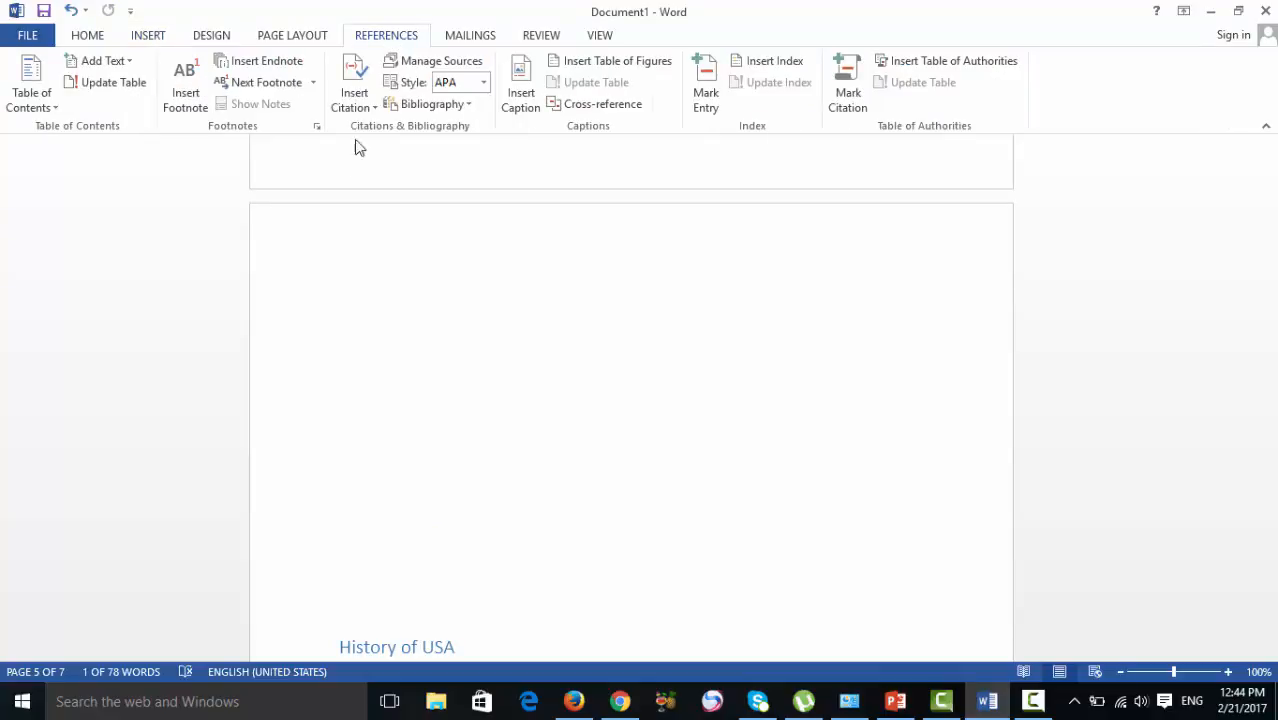
pyautogui.scroll(12, 343, 366)
pyautogui.scroll(20, 789, 434)
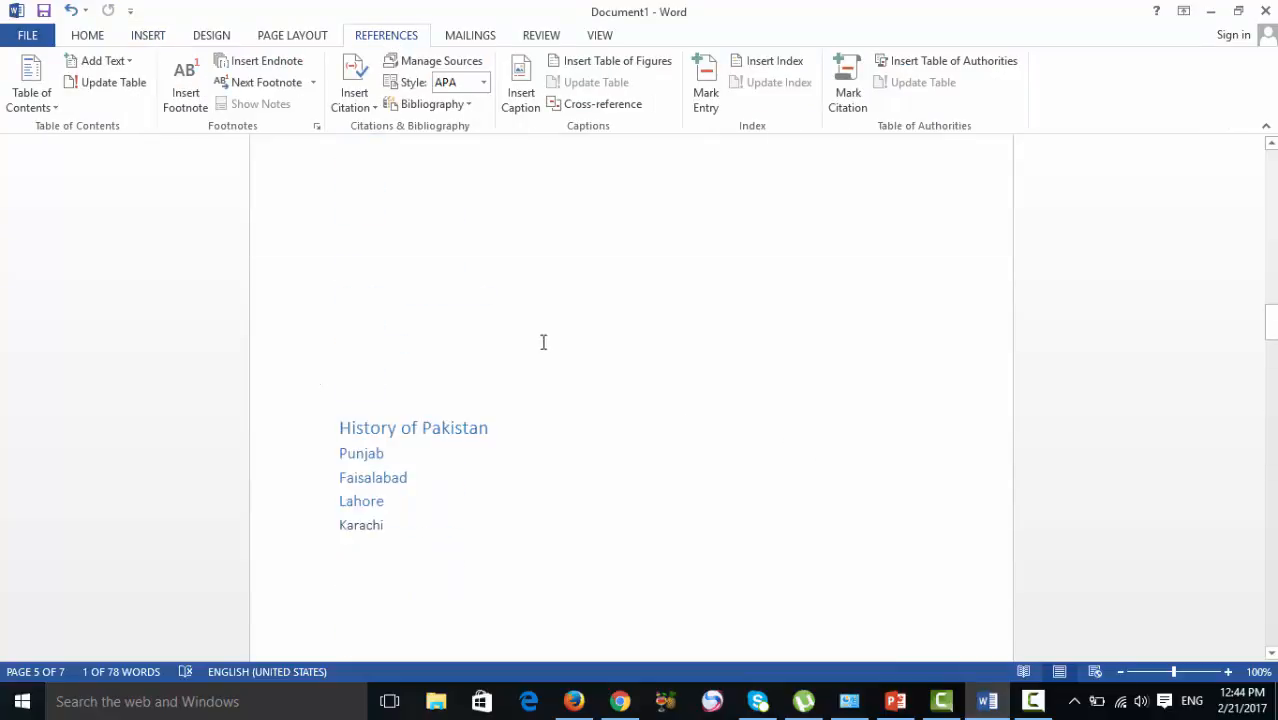
pyautogui.scroll(10, 551, 365)
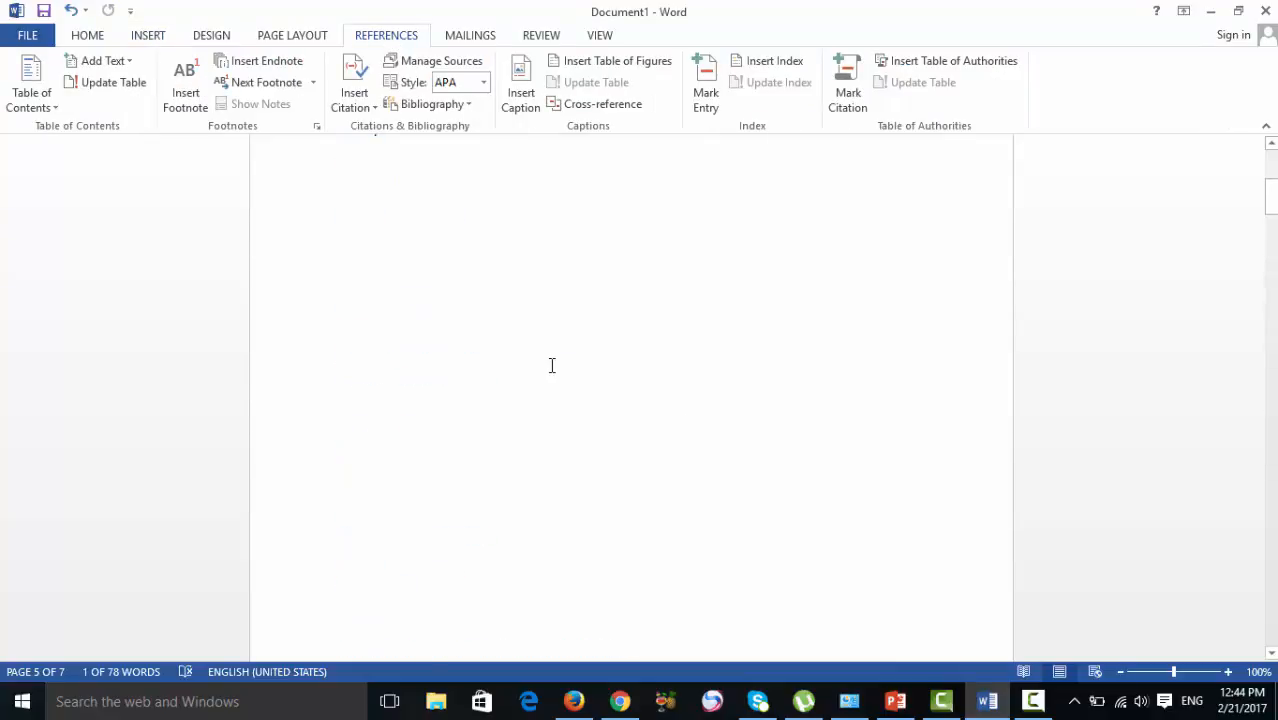
pyautogui.click(525, 365)
pyautogui.click(425, 226)
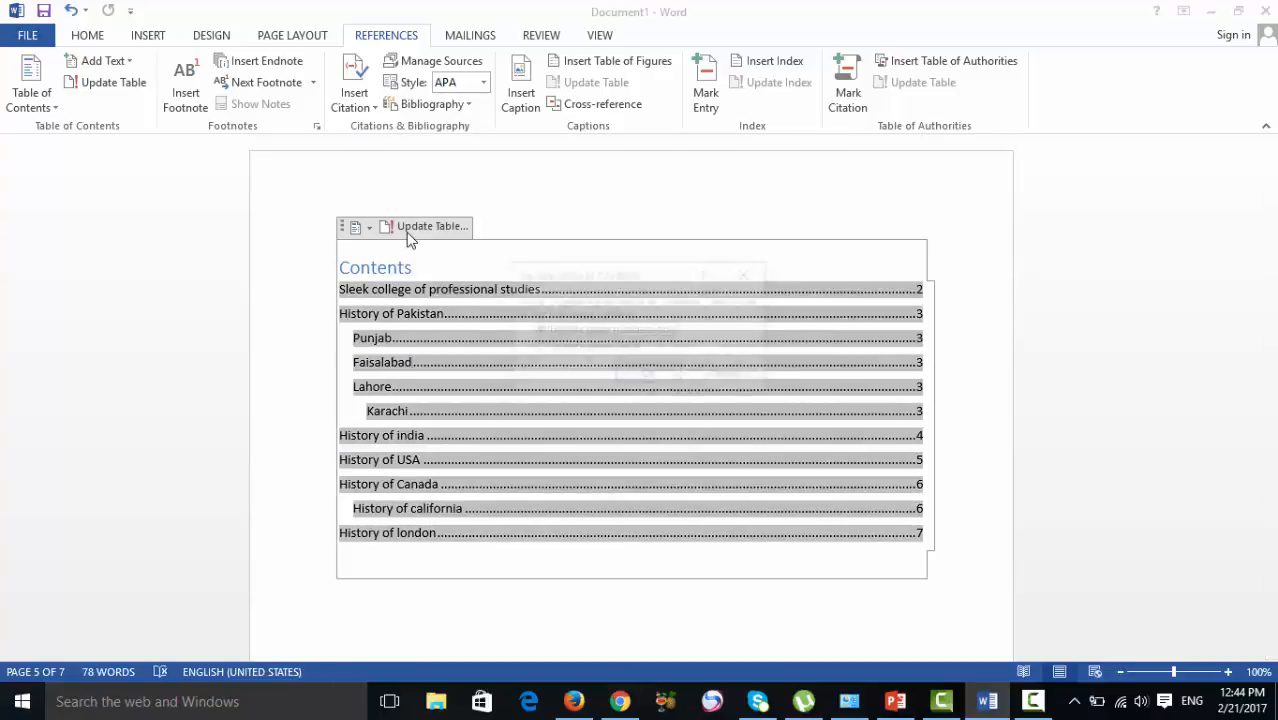
pyautogui.click(557, 349)
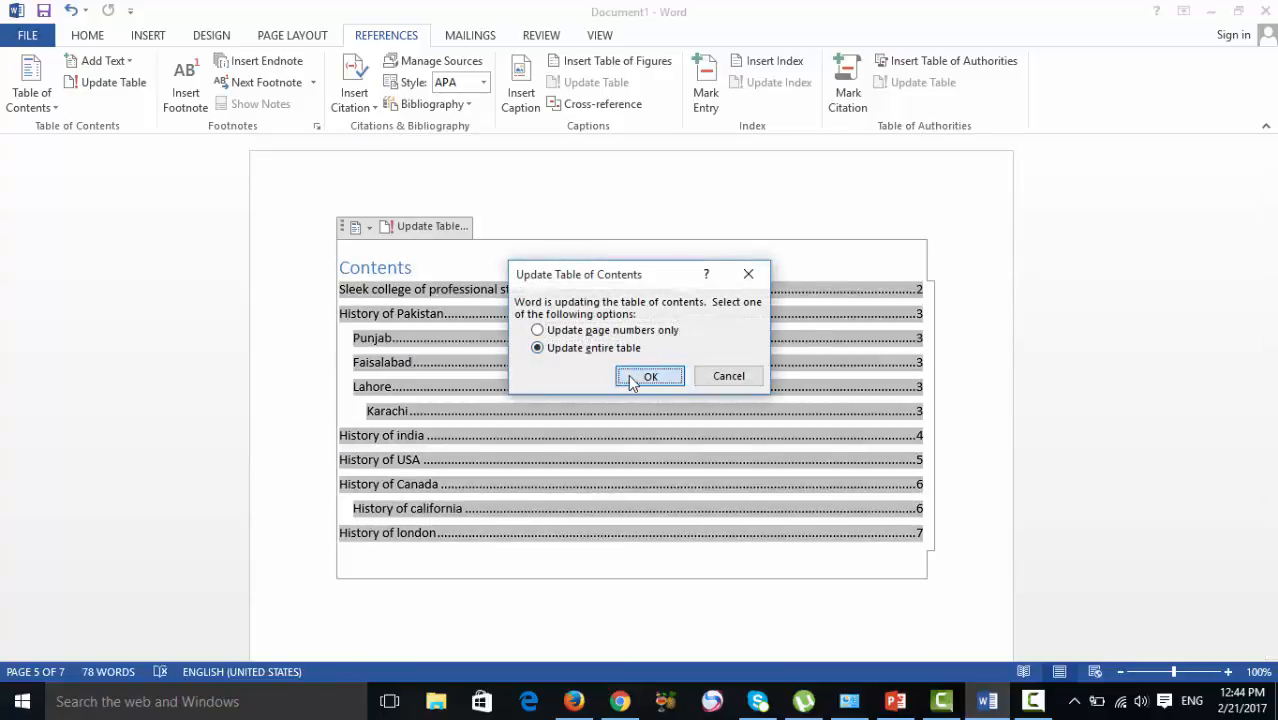
pyautogui.click(628, 375)
pyautogui.scroll(-1, 300, 424)
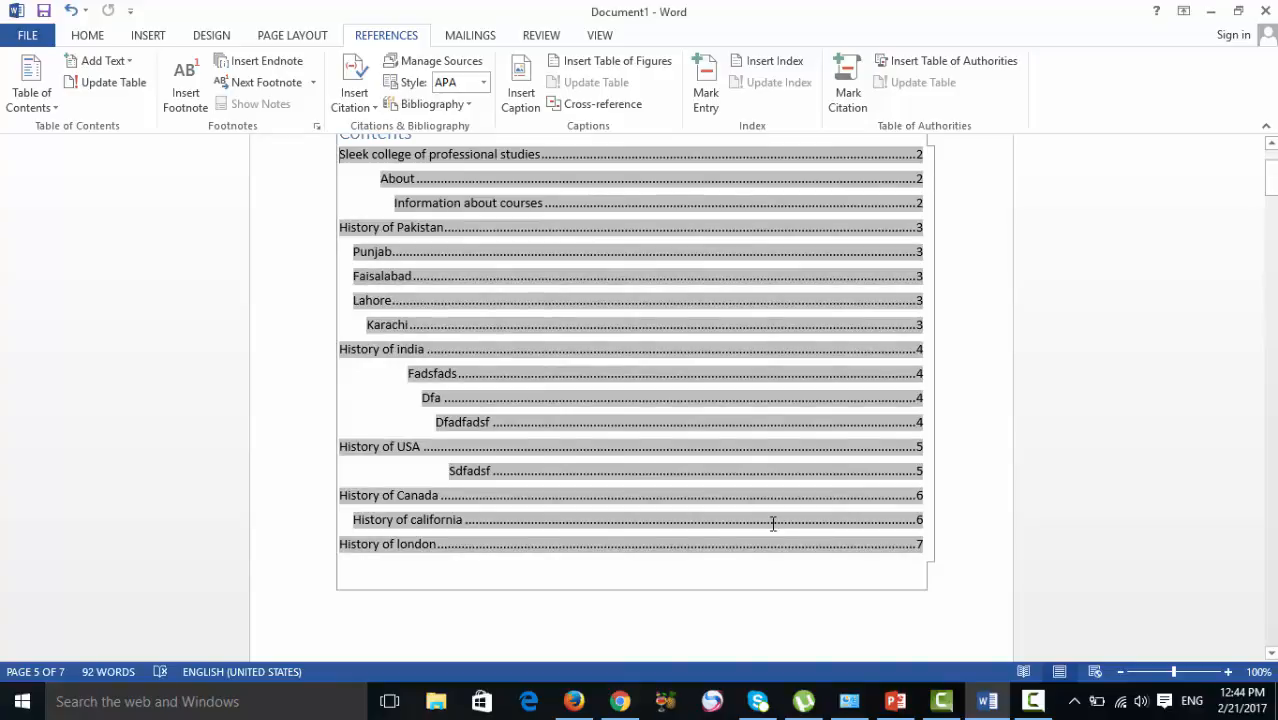
pyautogui.scroll(1, 773, 524)
pyautogui.scroll(2, 427, 435)
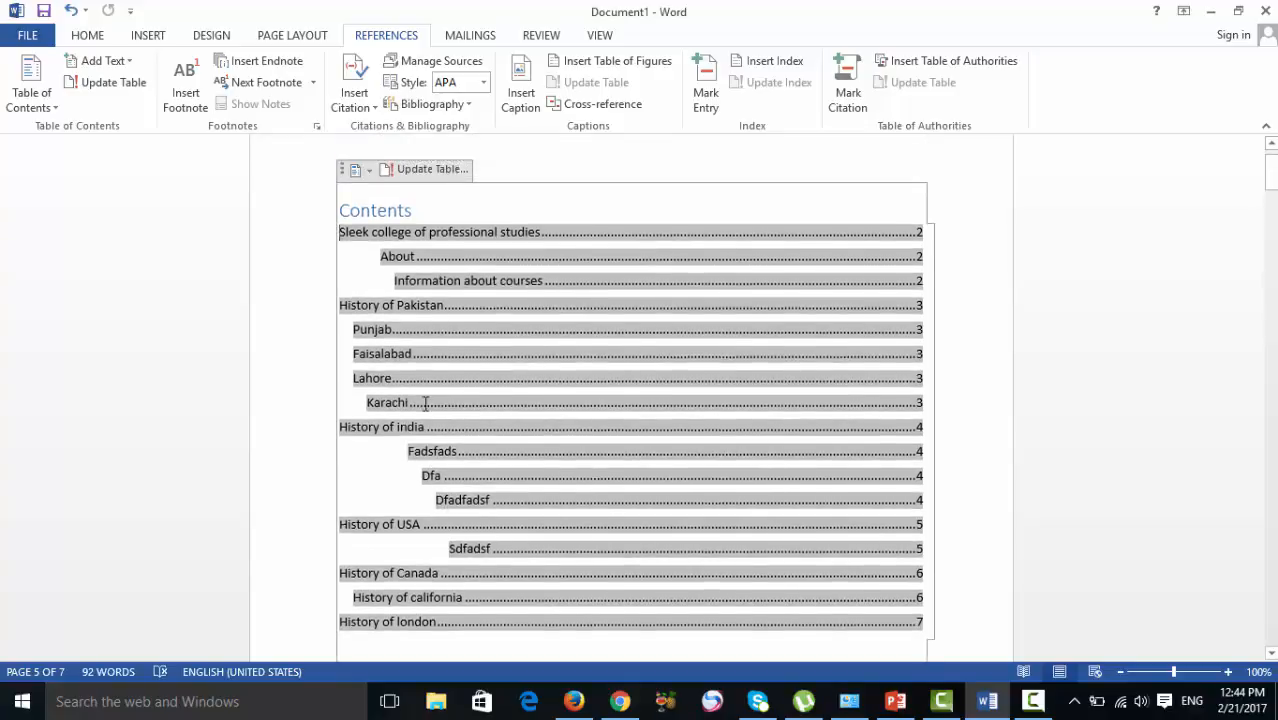
# - Try assigning Level 2 and Level 3 to the "About" entry in the table of contents with Add Text
pyautogui.click(95, 61)
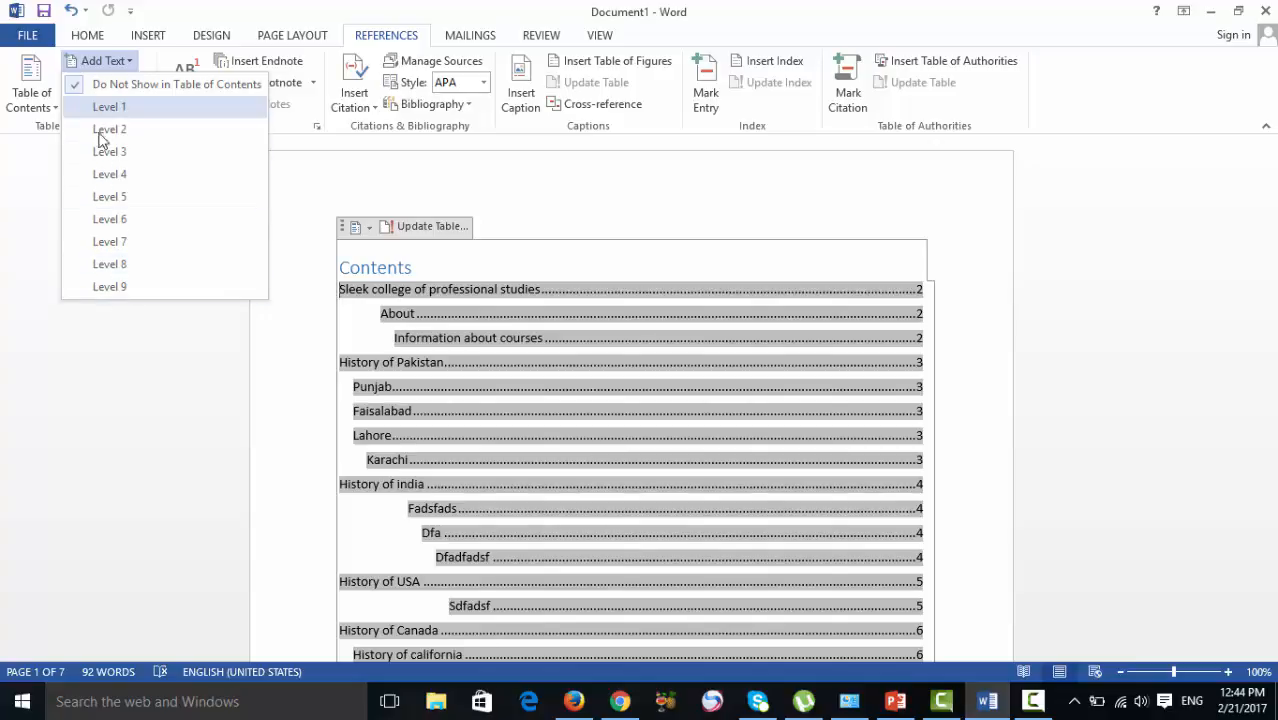
pyautogui.click(84, 111)
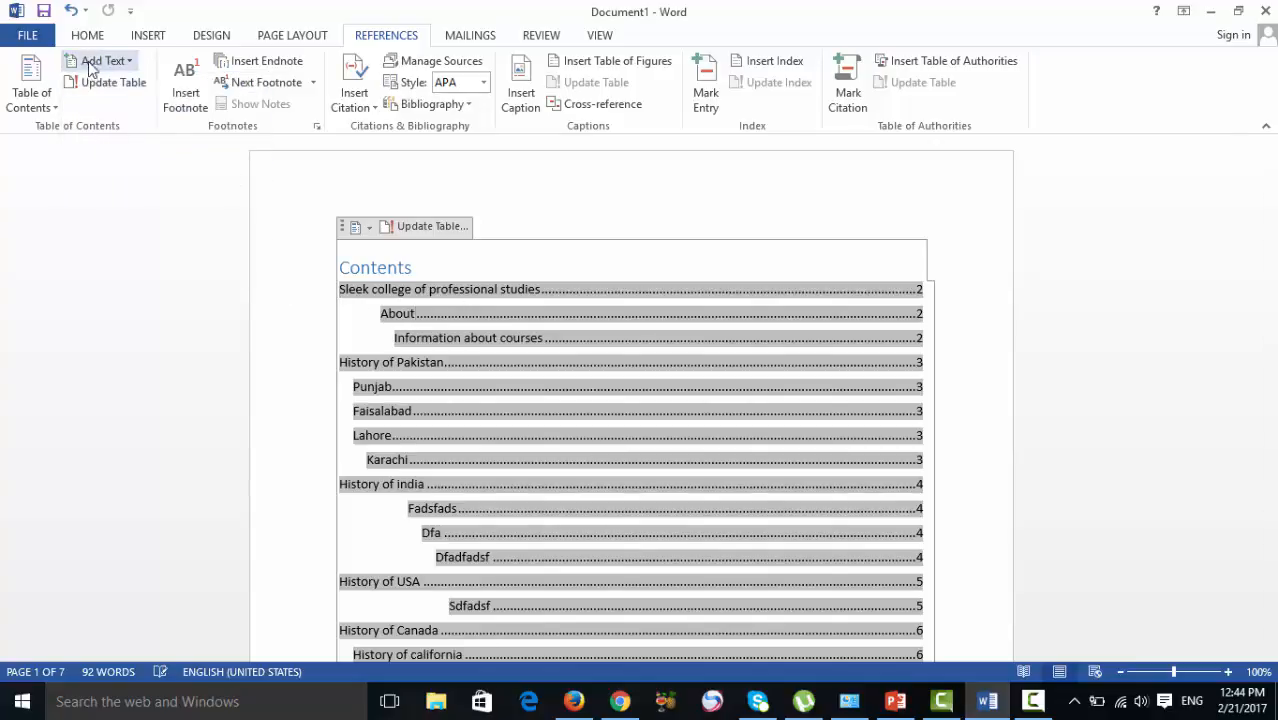
pyautogui.click(38, 98)
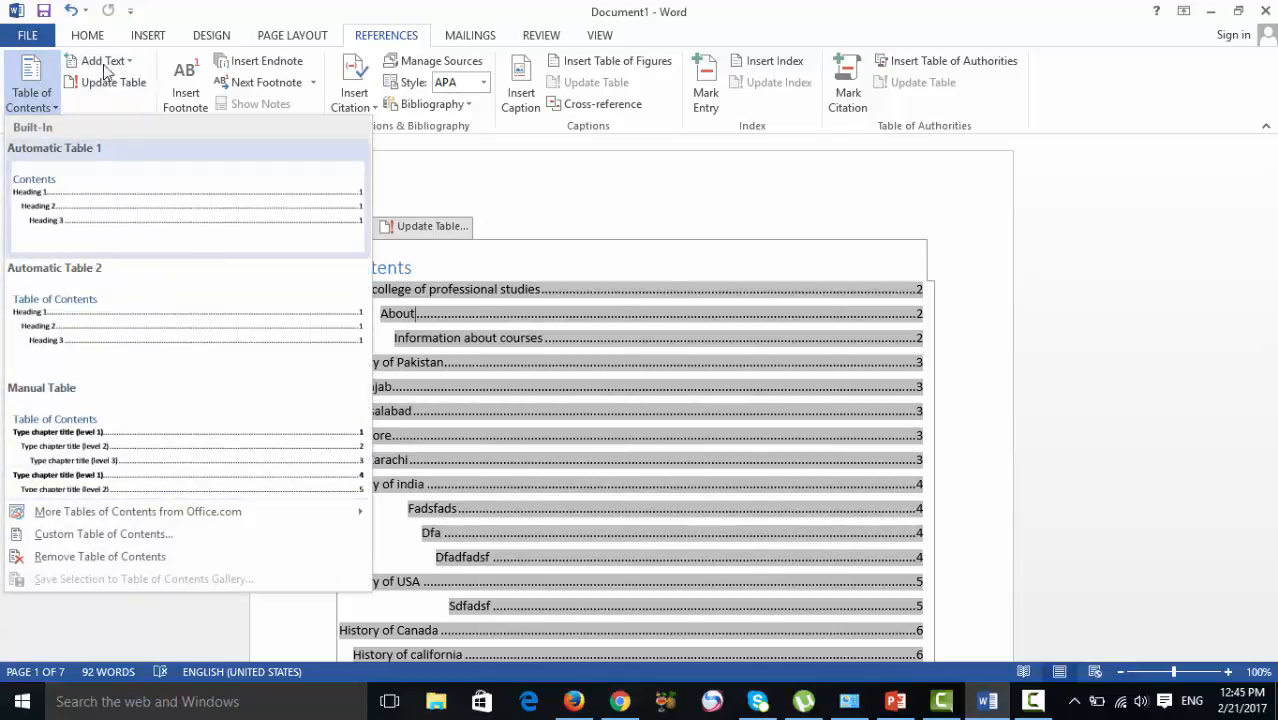
pyautogui.click(118, 60)
pyautogui.click(118, 60)
pyautogui.click(112, 131)
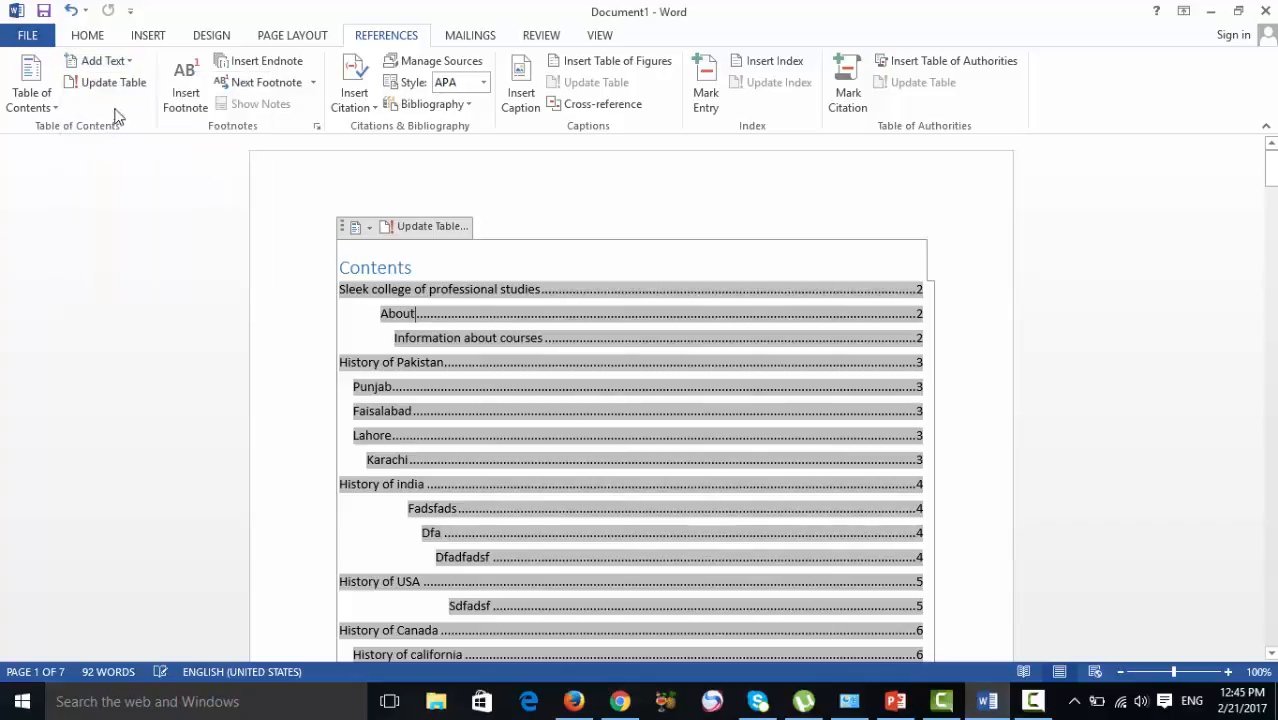
pyautogui.click(125, 63)
pyautogui.click(104, 152)
pyautogui.click(118, 61)
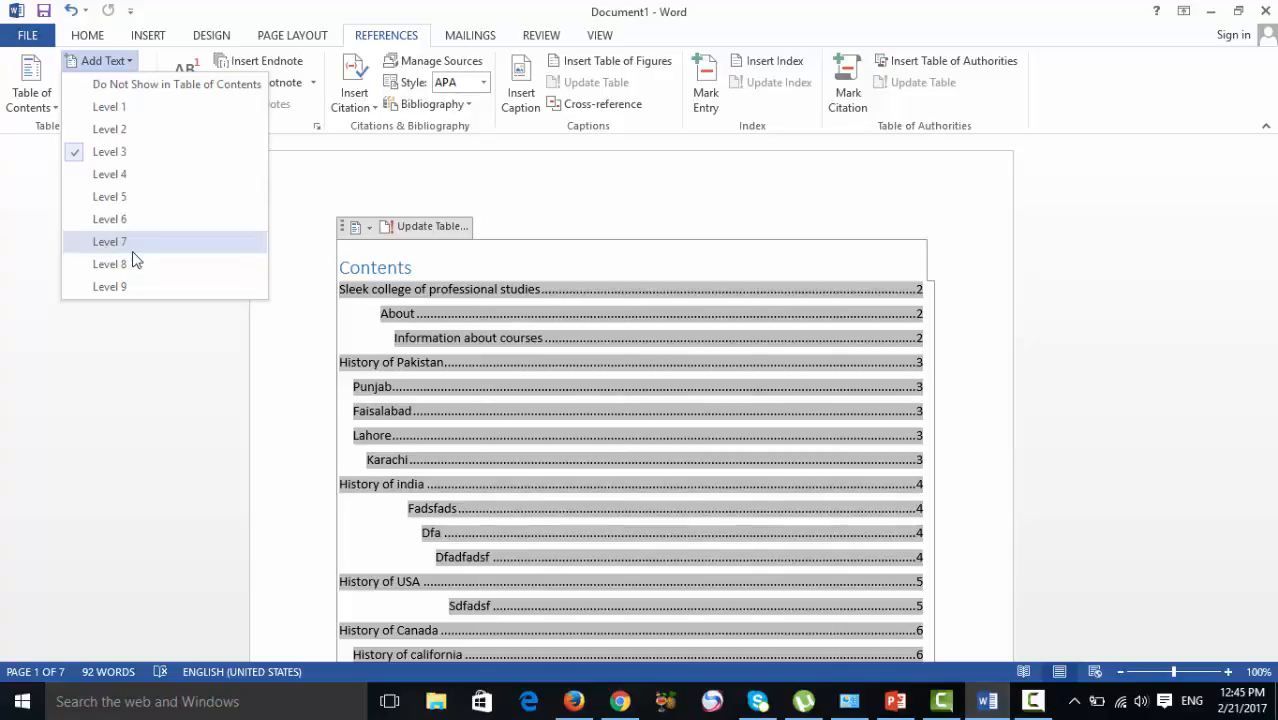
# - Open the custom table of contents settings and set the number of levels shown to 3
pyautogui.click(43, 108)
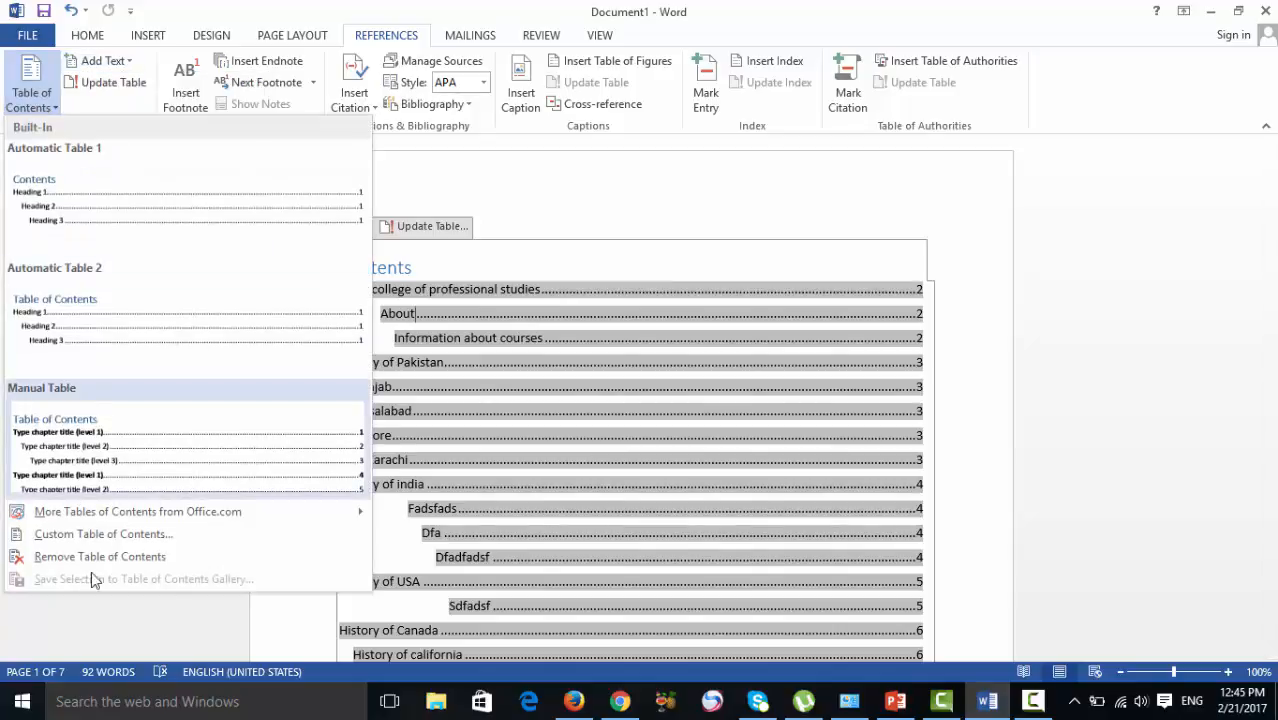
pyautogui.click(99, 536)
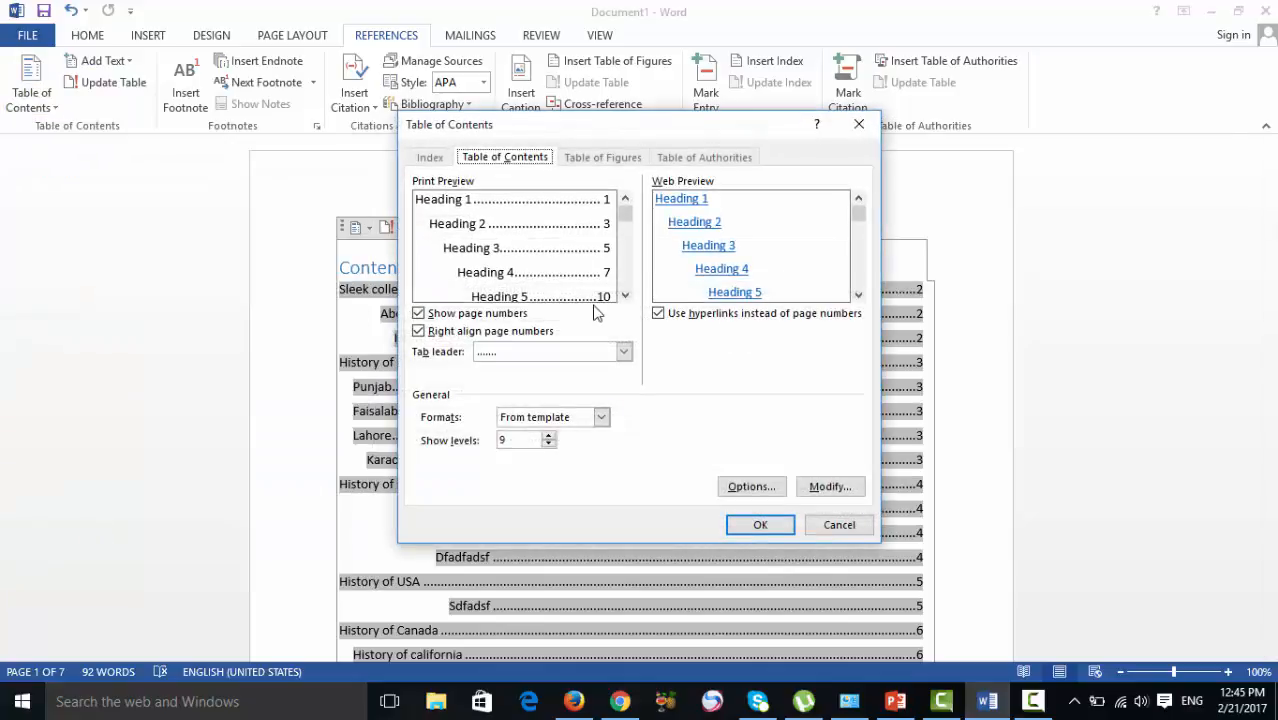
pyautogui.click(550, 439)
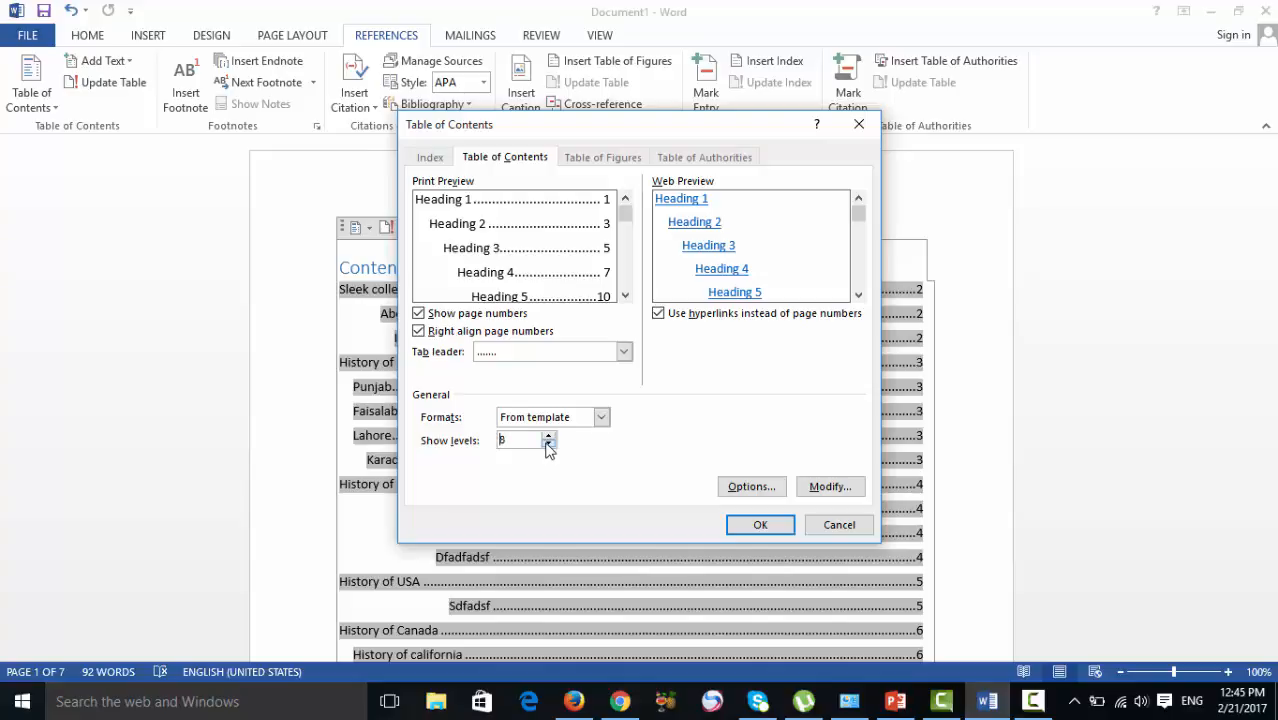
pyautogui.click(548, 444)
pyautogui.click(548, 444)
pyautogui.click(548, 444)
pyautogui.click(548, 437)
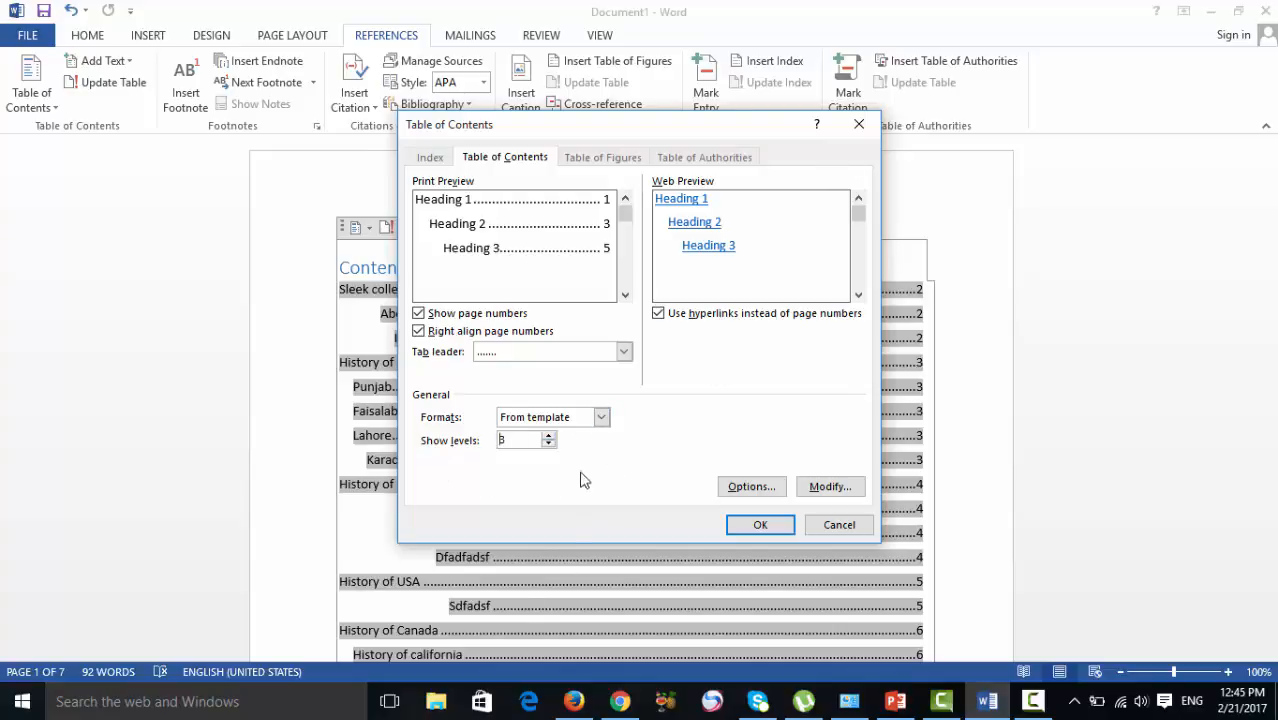
# - Preview the Distinctive format for the table of contents and set the format to Fancy
pyautogui.click(601, 418)
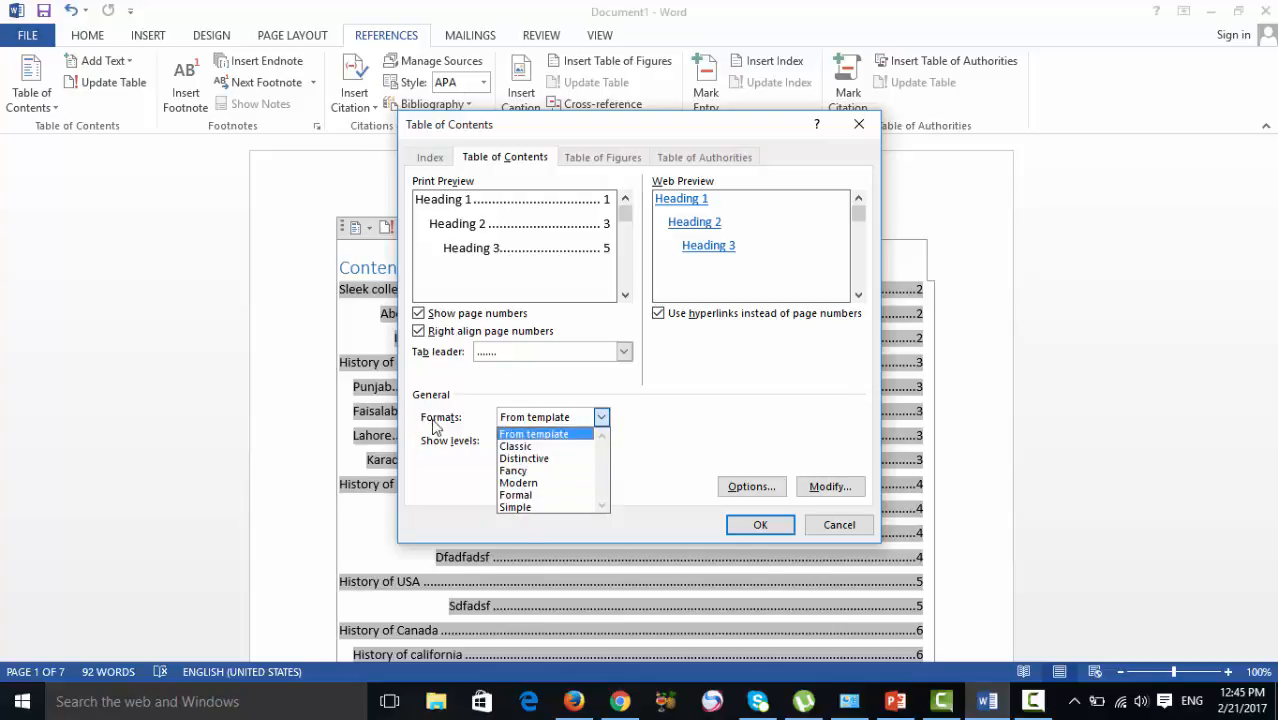
pyautogui.click(530, 458)
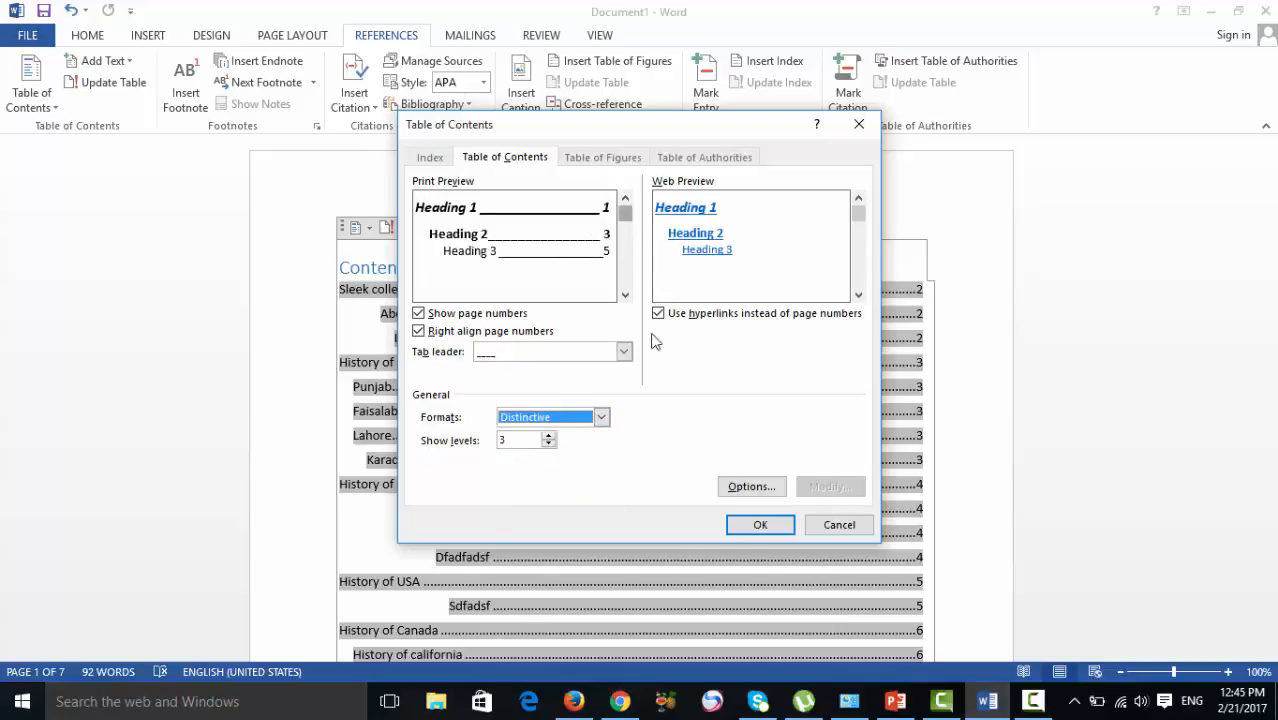
pyautogui.click(602, 418)
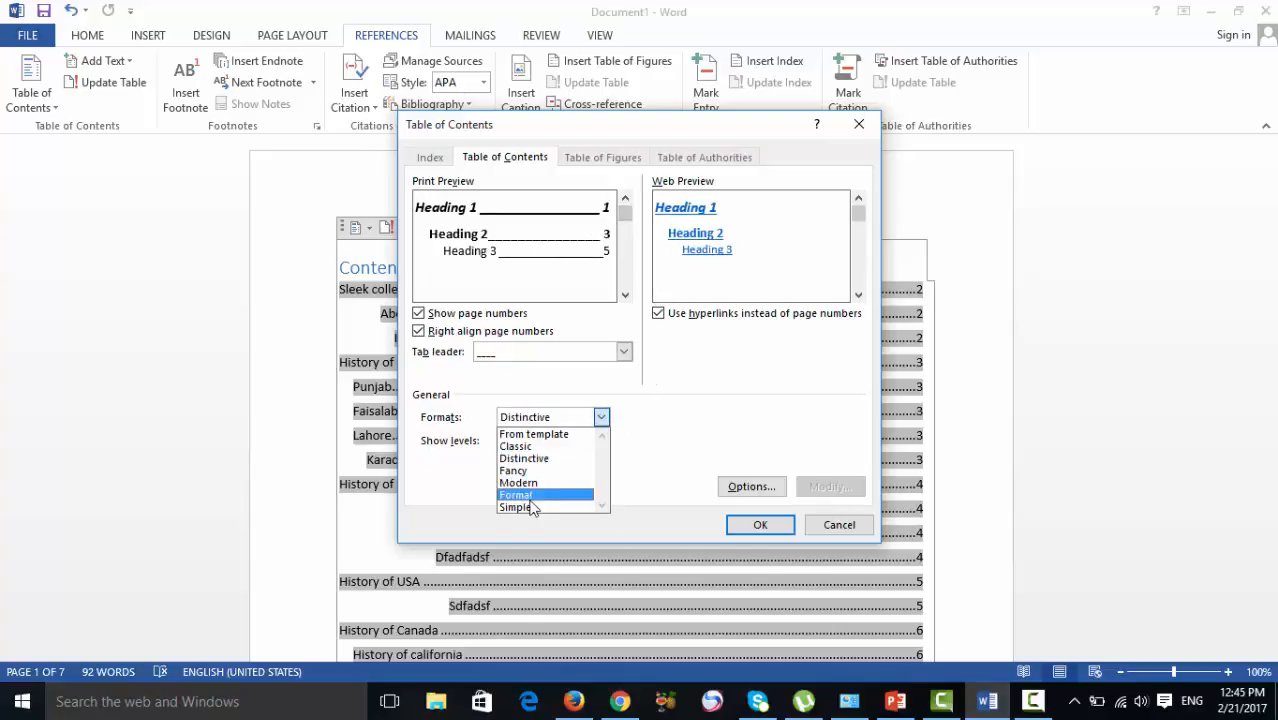
pyautogui.click(515, 470)
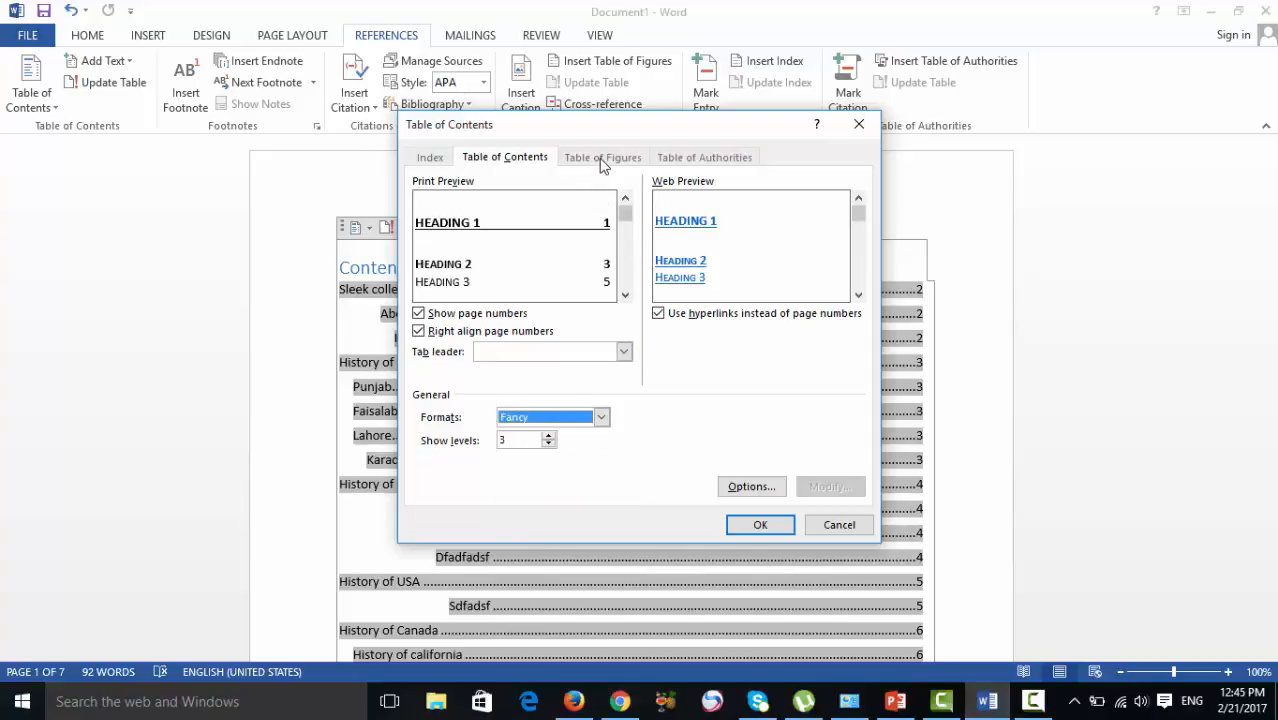
# - Set the tab leader to the solid underline and replace the existing table of contents with the customized one
pyautogui.click(624, 351)
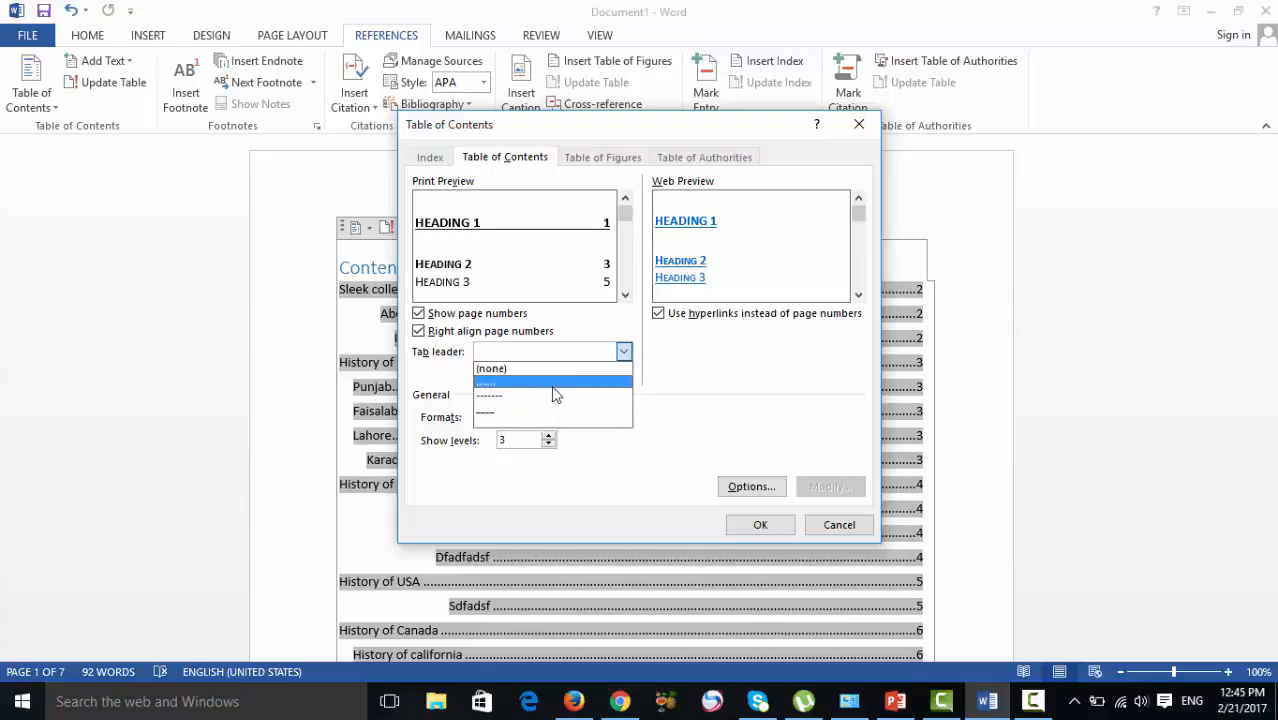
pyautogui.click(510, 410)
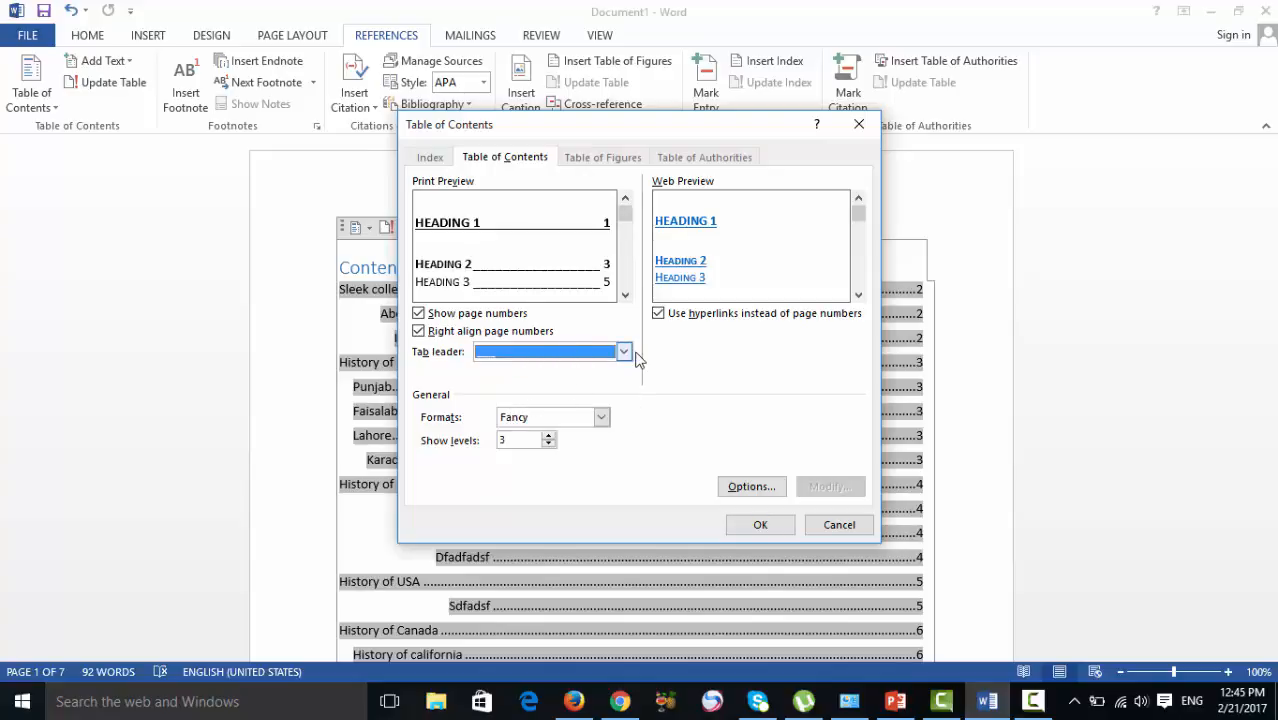
pyautogui.click(755, 527)
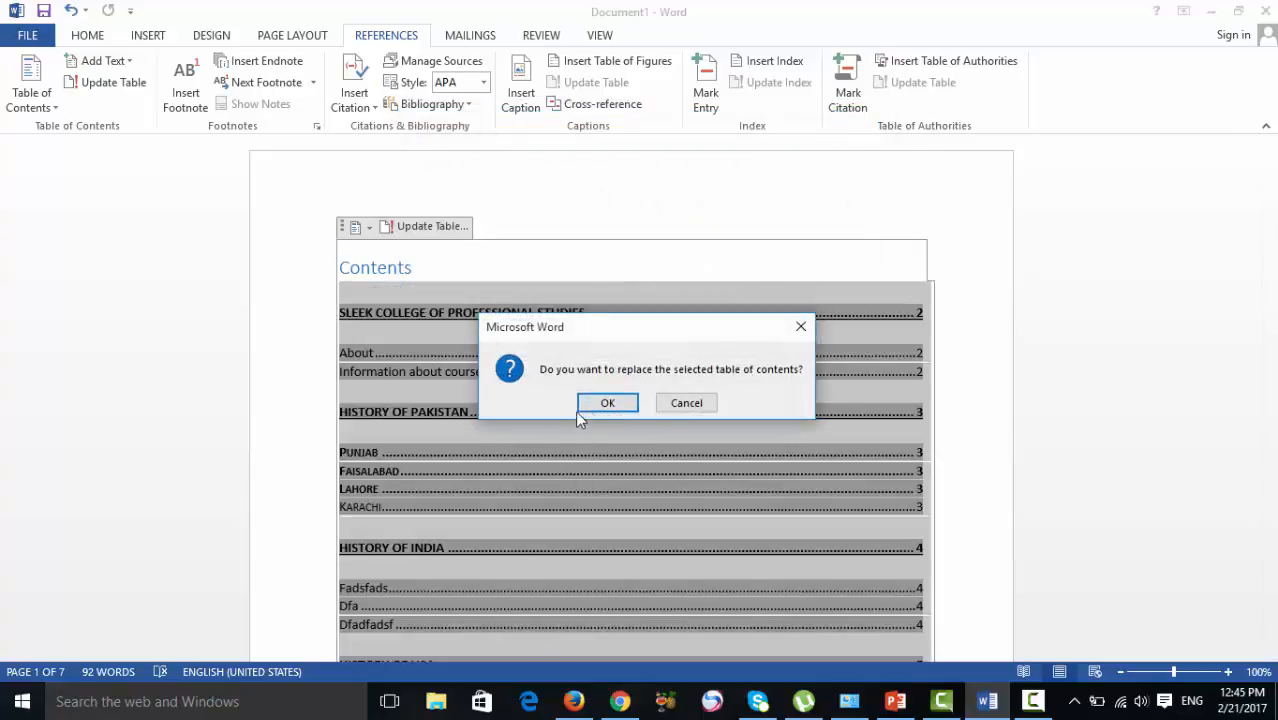
pyautogui.press('Return')
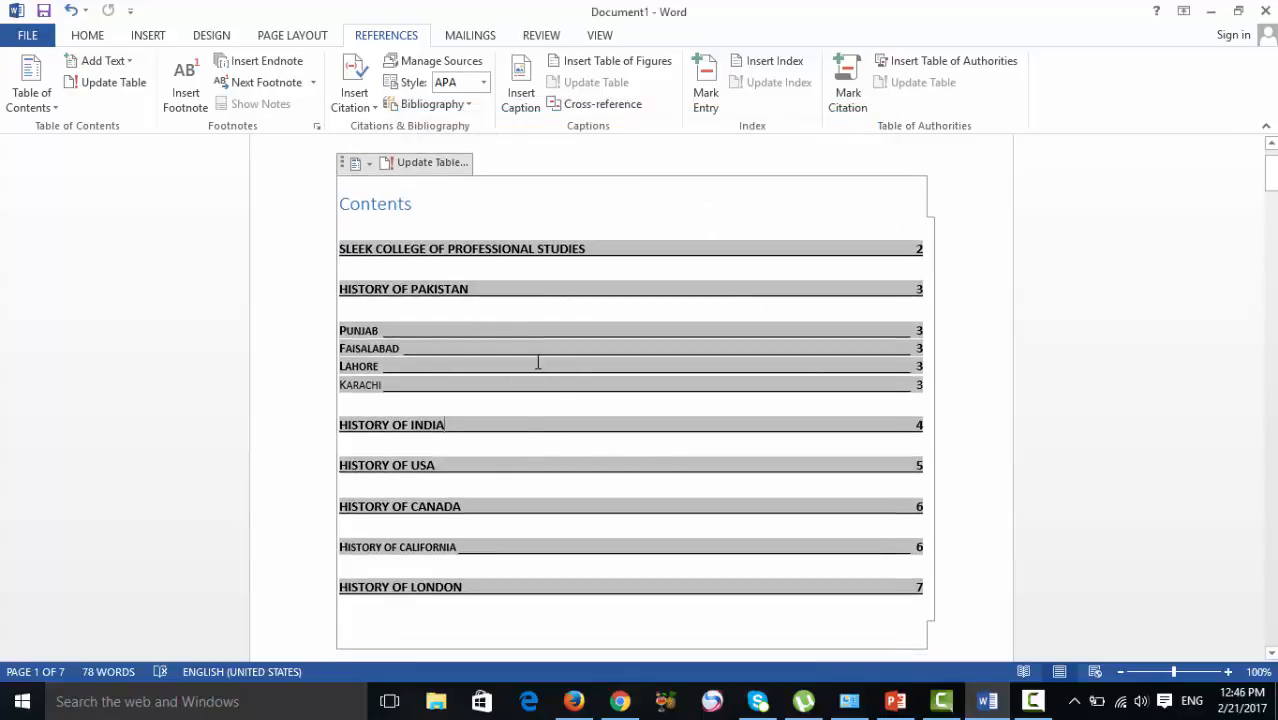
# - Examine the entries, levels and formatting of the replaced table of contents on page one
pyautogui.scroll(-1, 576, 471)
pyautogui.scroll(3, 578, 468)
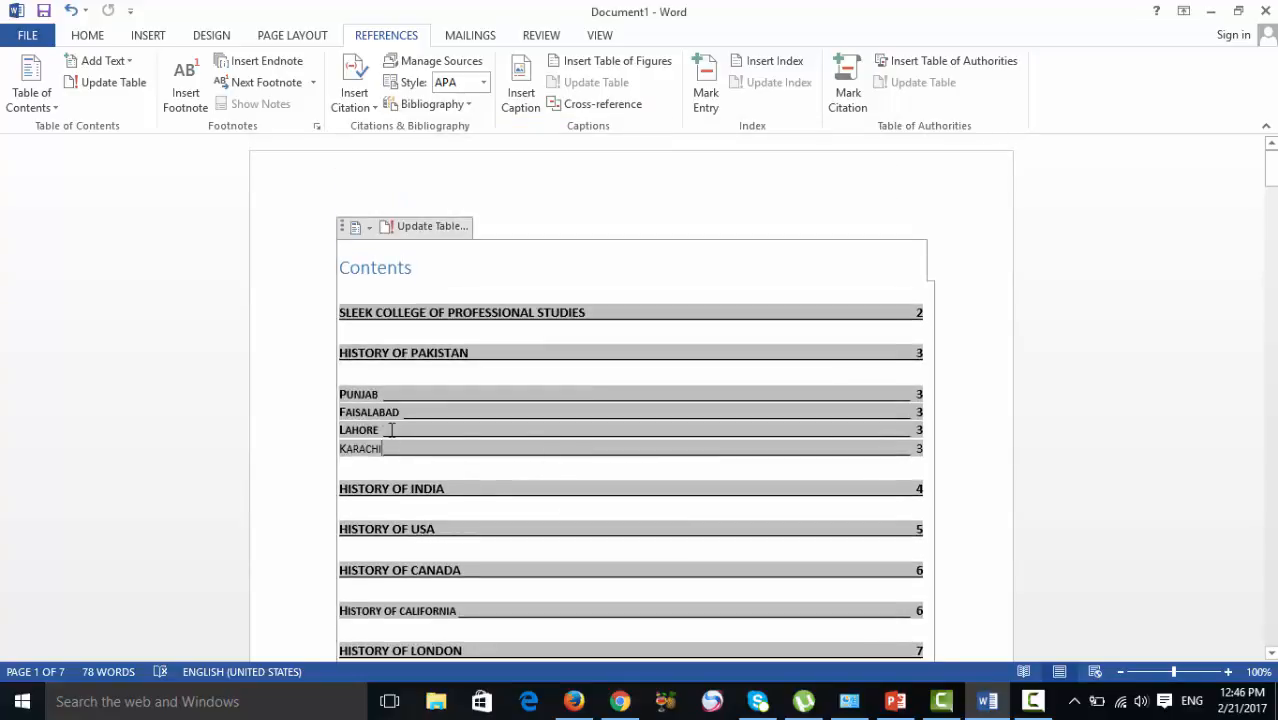
pyautogui.scroll(-1, 431, 427)
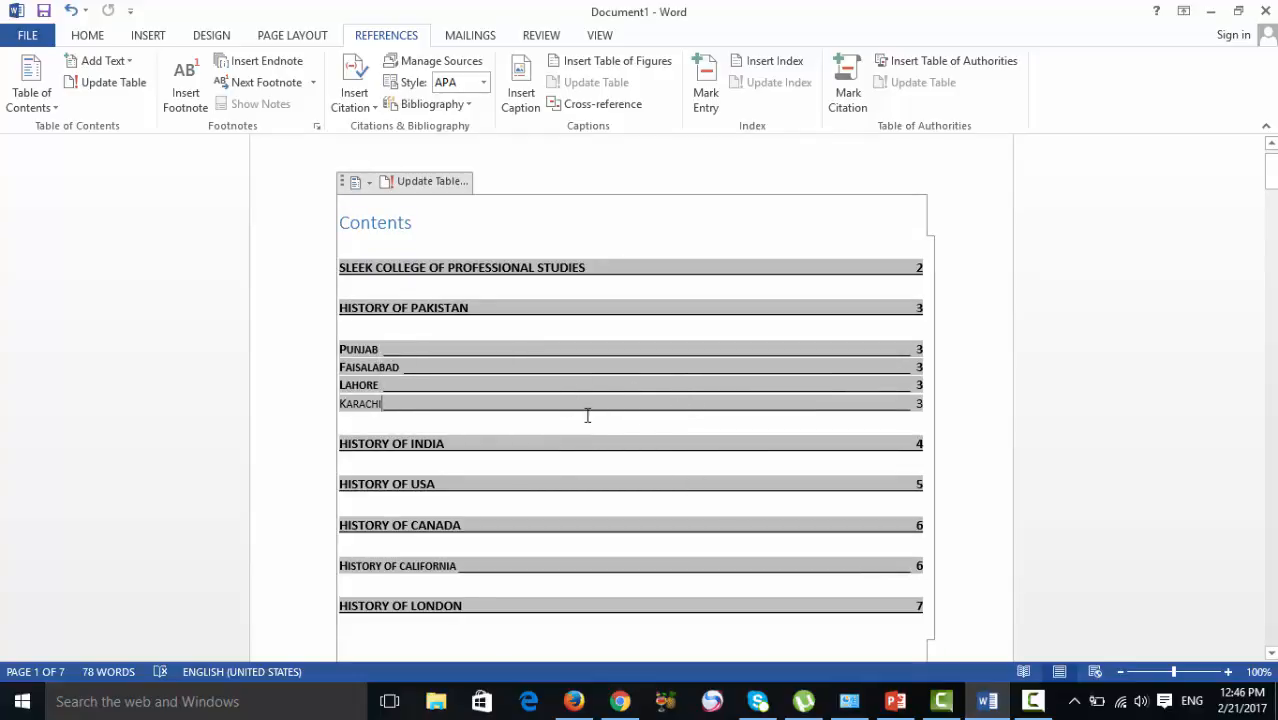
pyautogui.scroll(-1, 588, 414)
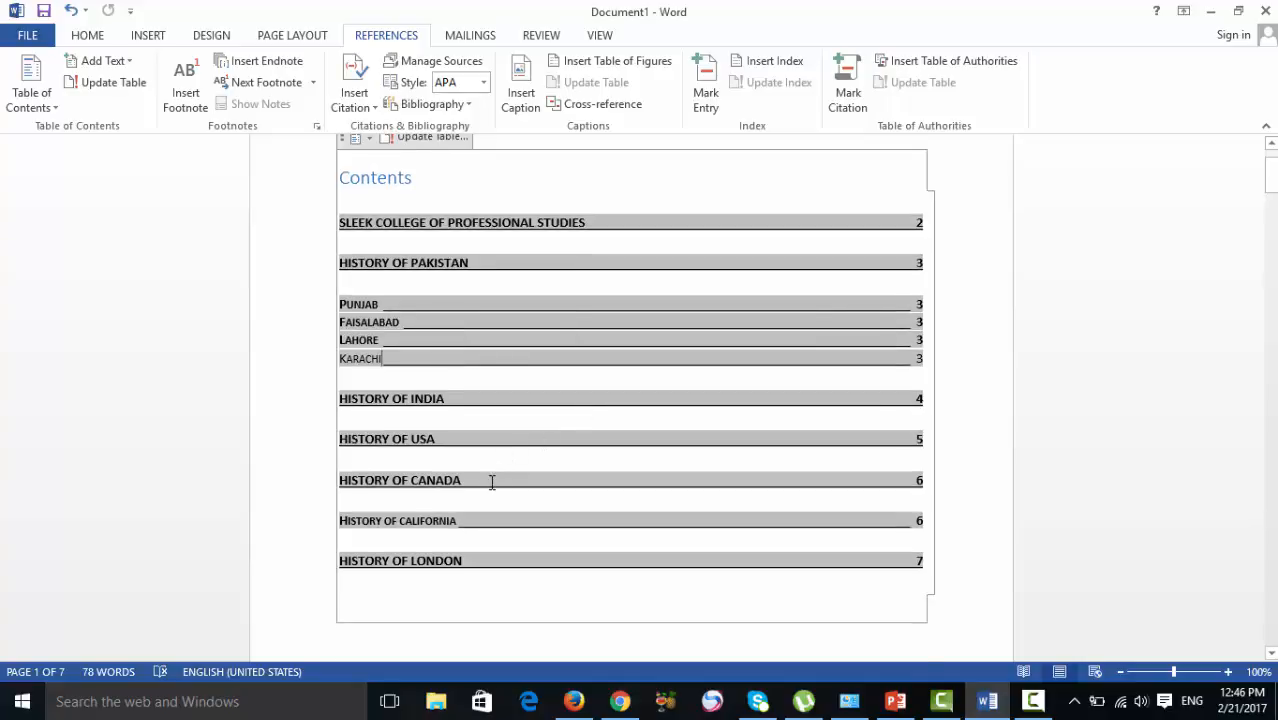
pyautogui.scroll(2, 492, 482)
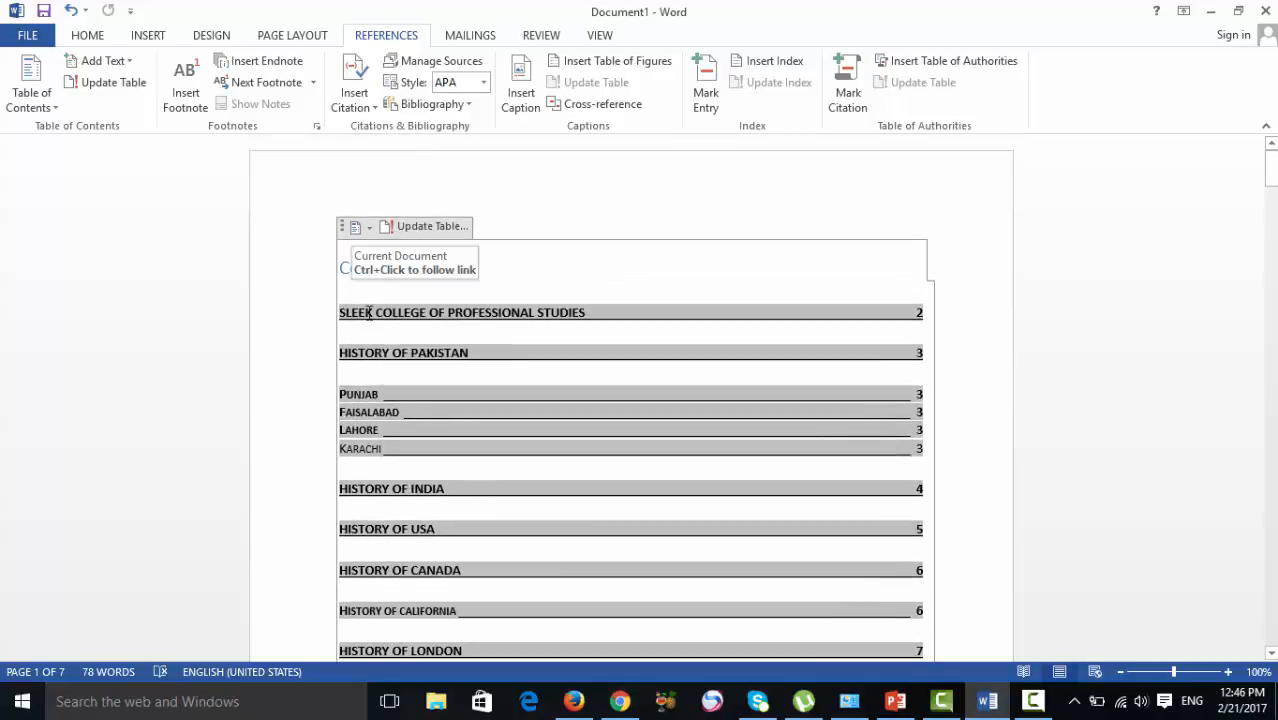
pyautogui.scroll(-1, 362, 440)
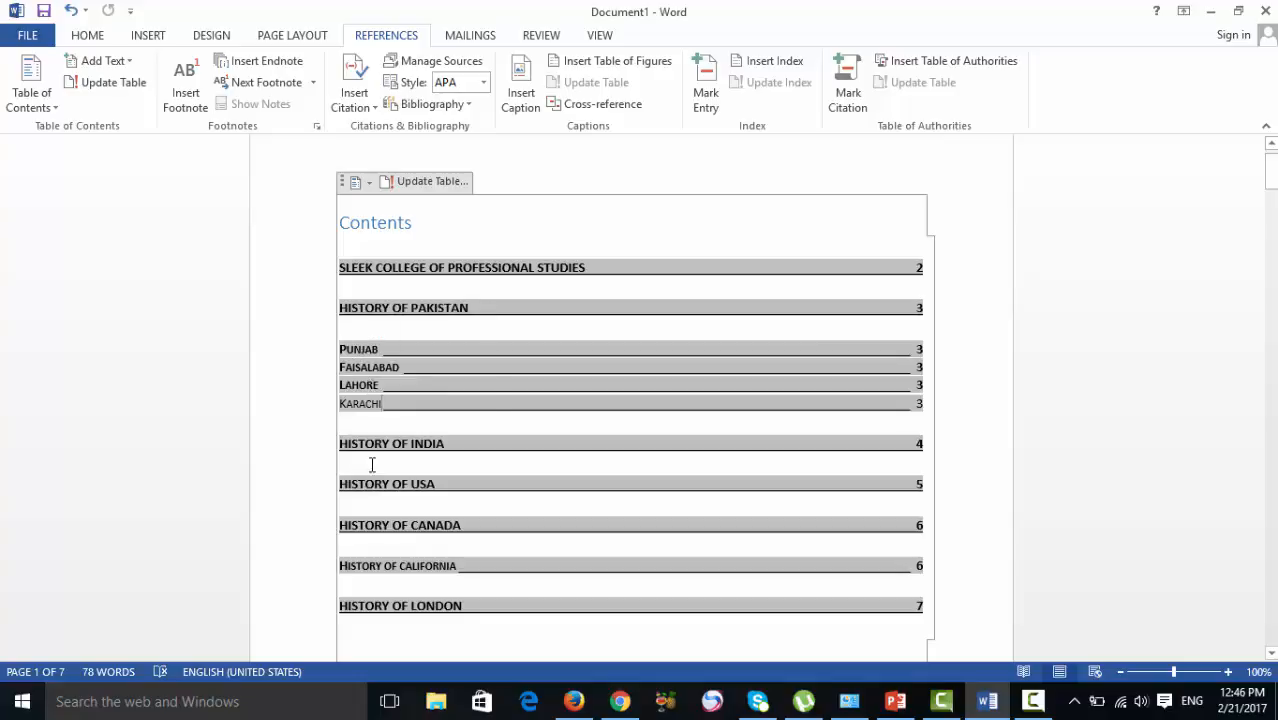
pyautogui.scroll(-1, 371, 465)
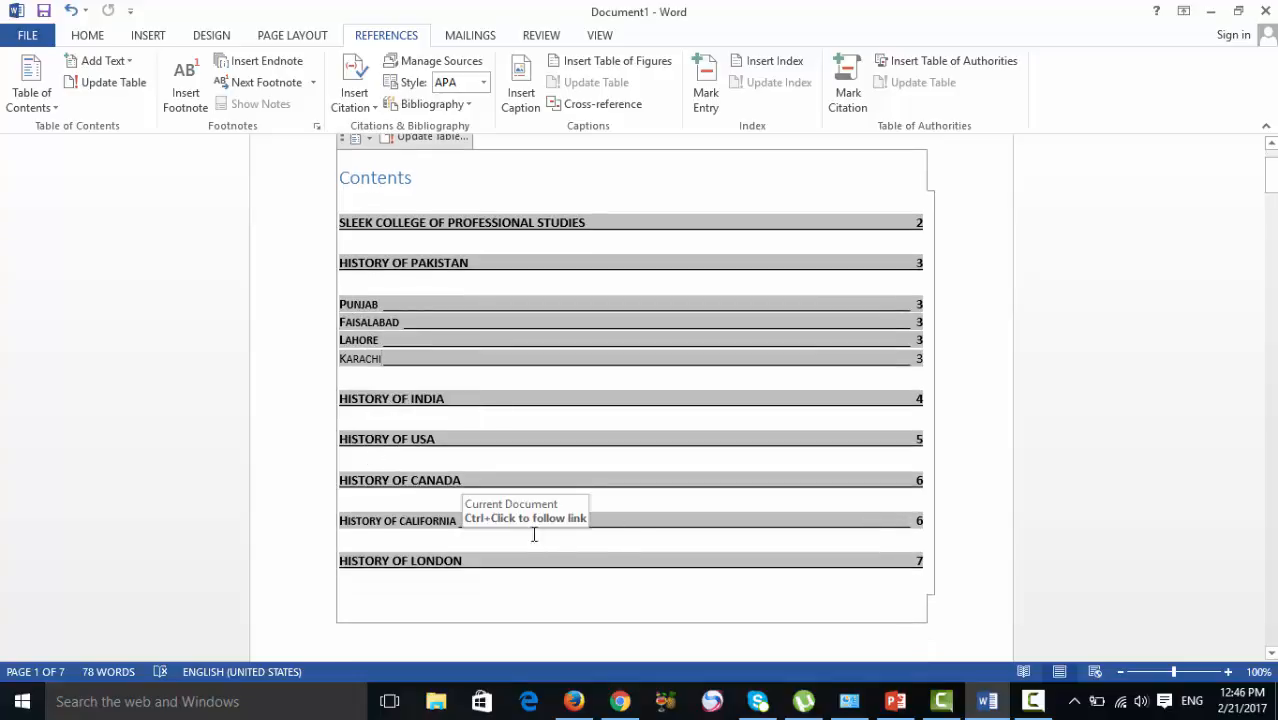
pyautogui.scroll(2, 511, 513)
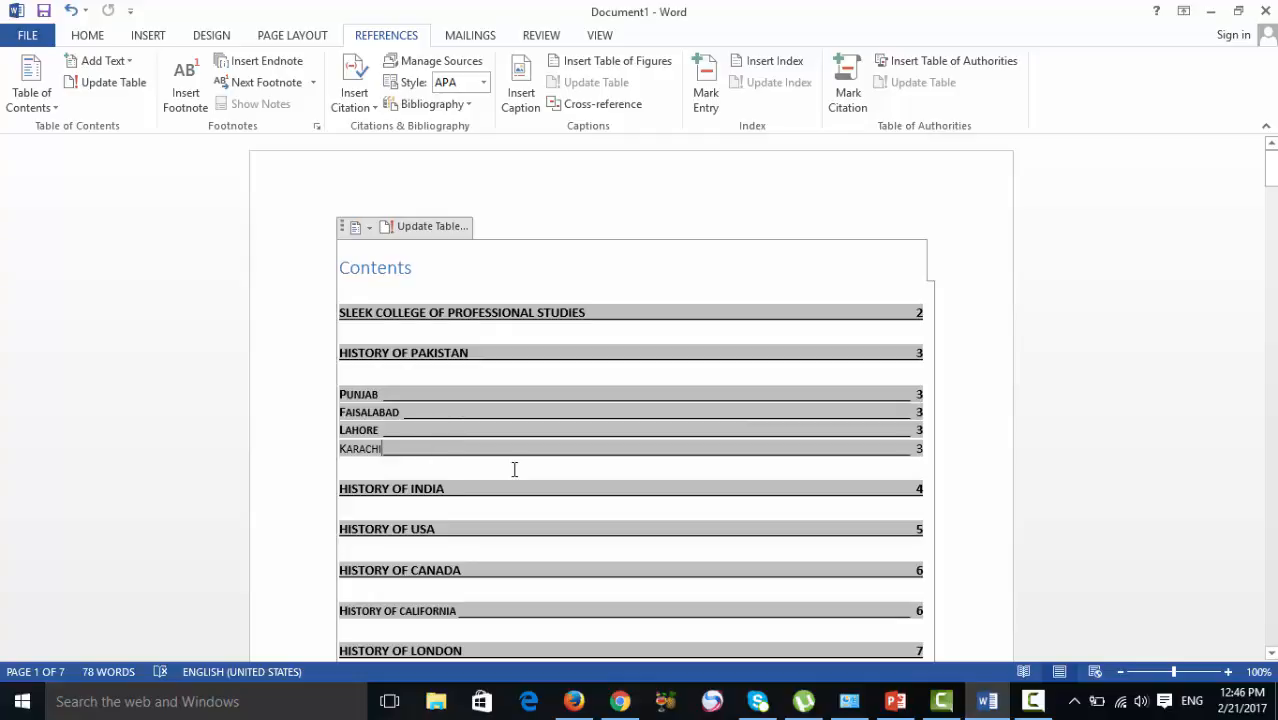
# - Raise the number of levels shown in the custom table of contents to 9 and replace the existing table
pyautogui.scroll(-1, 912, 610)
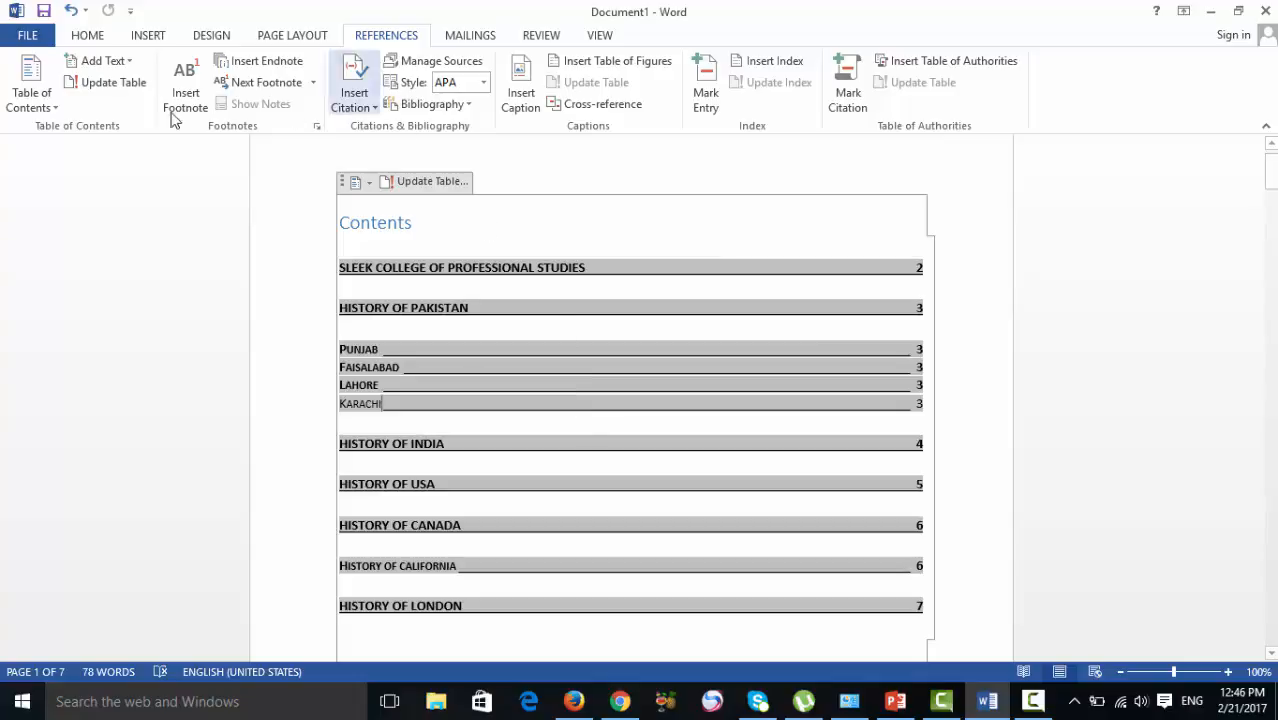
pyautogui.click(97, 60)
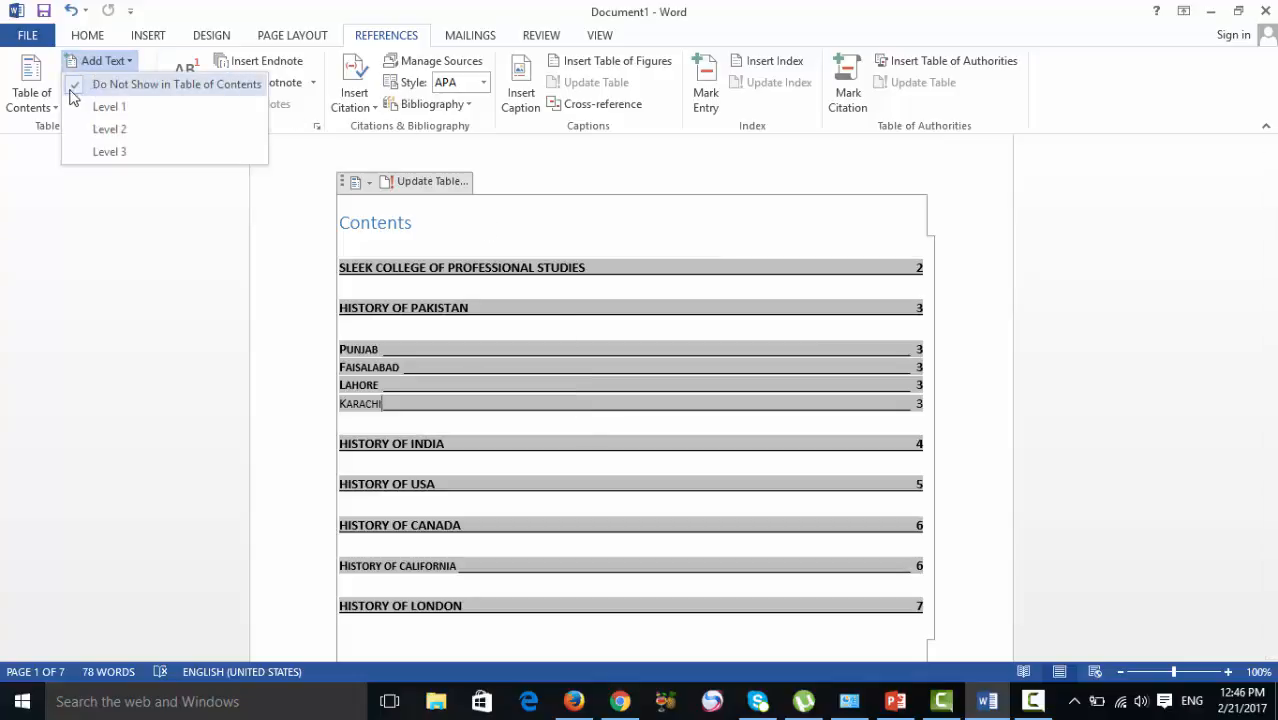
pyautogui.click(38, 100)
pyautogui.click(90, 533)
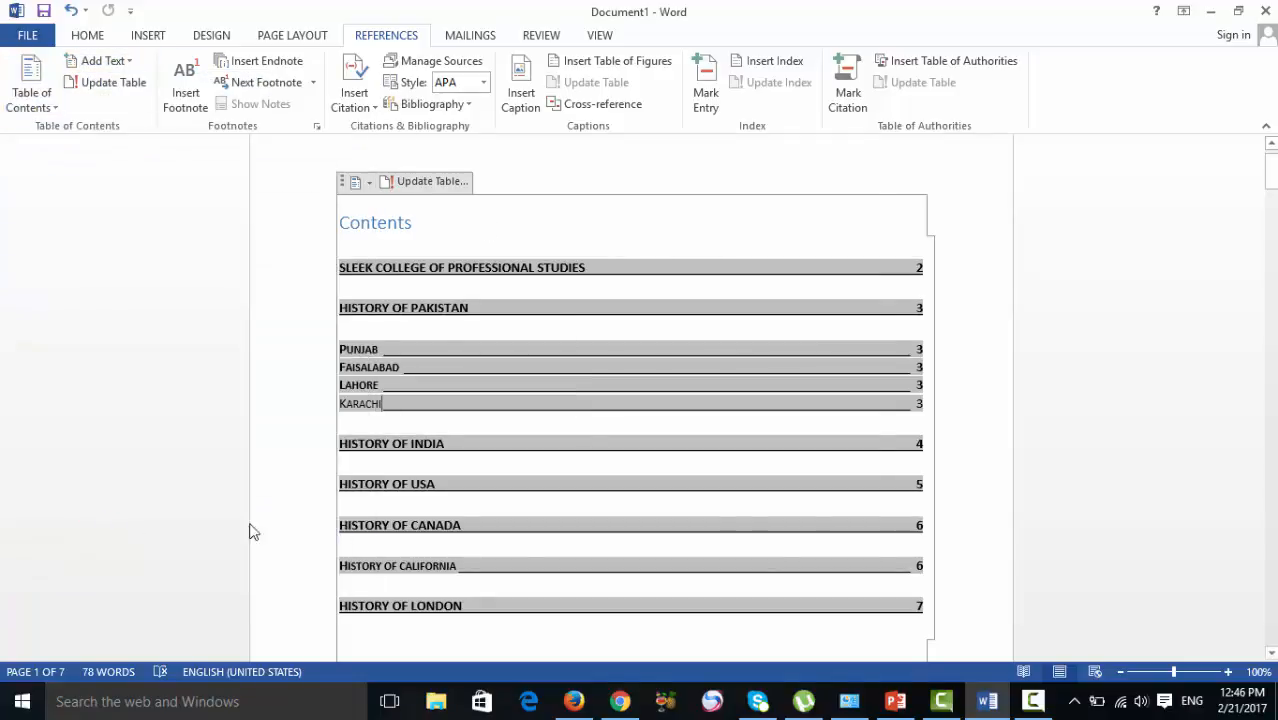
pyautogui.click(548, 437)
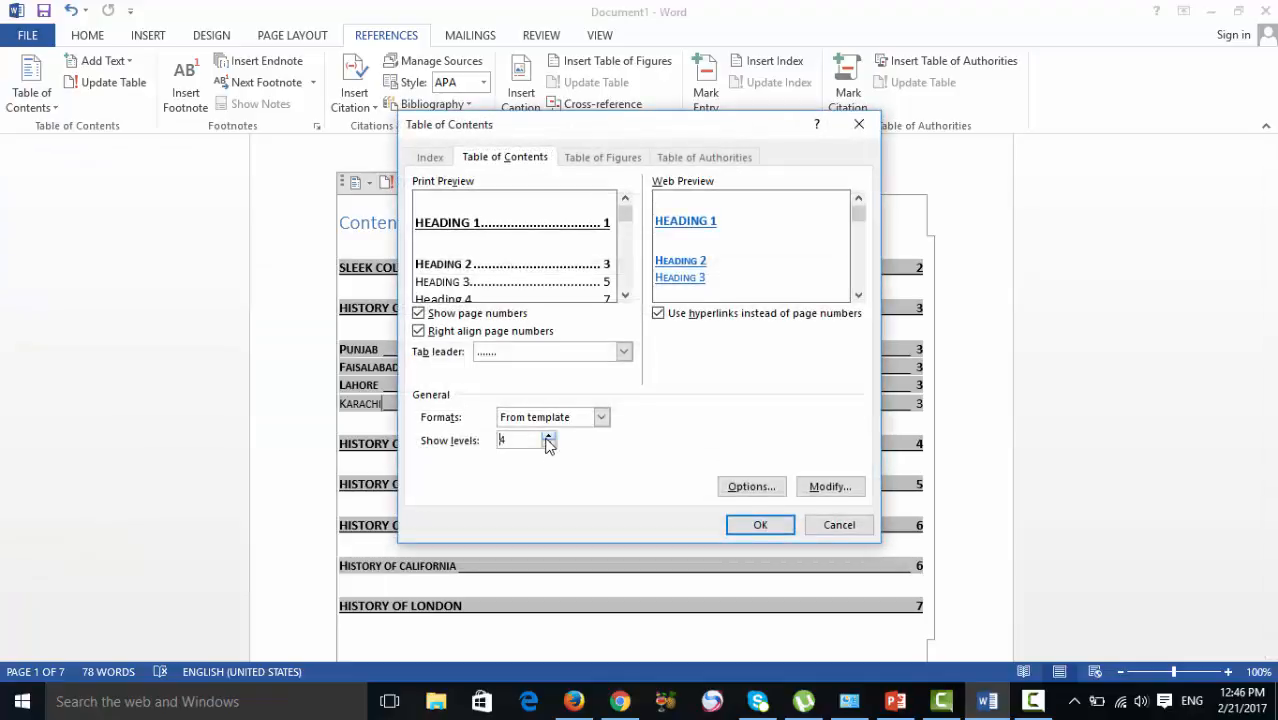
pyautogui.click(757, 527)
pyautogui.click(608, 403)
# - Examine the entries, heading levels and page numbers in the replaced table of contents on page one
pyautogui.scroll(-3, 536, 428)
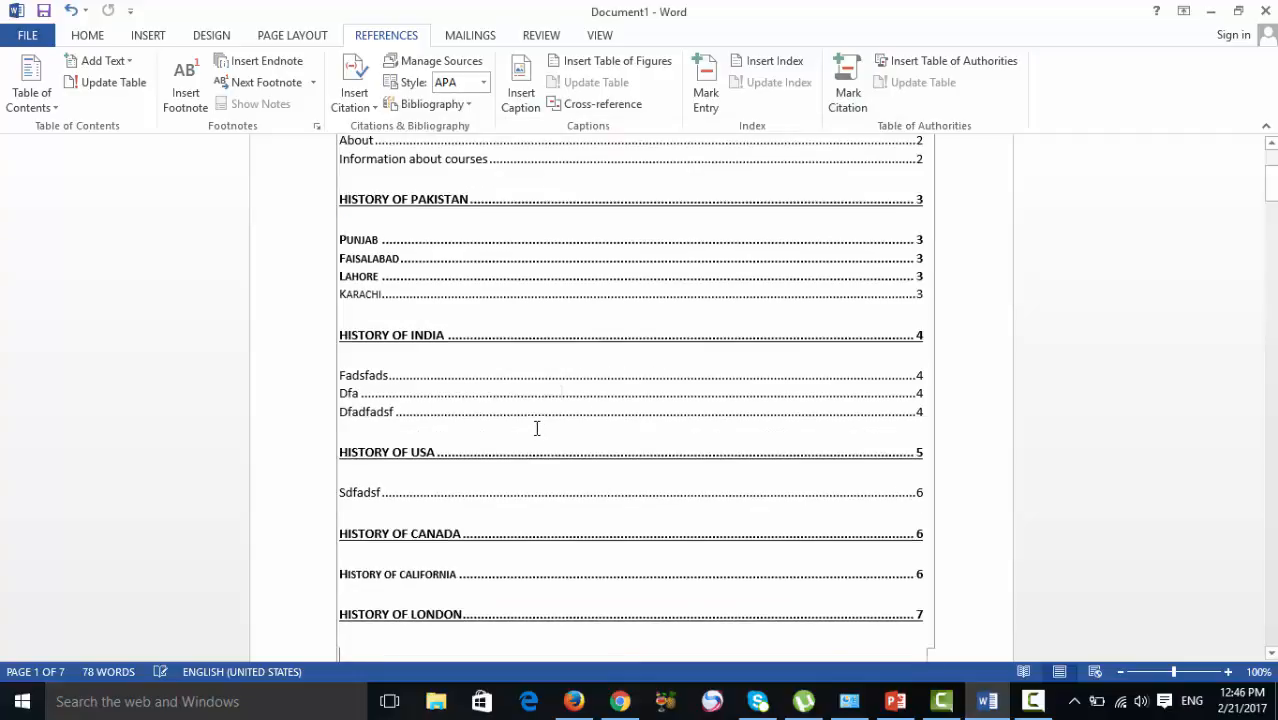
pyautogui.scroll(3, 536, 462)
pyautogui.scroll(-3, 538, 465)
pyautogui.scroll(-3, 538, 465)
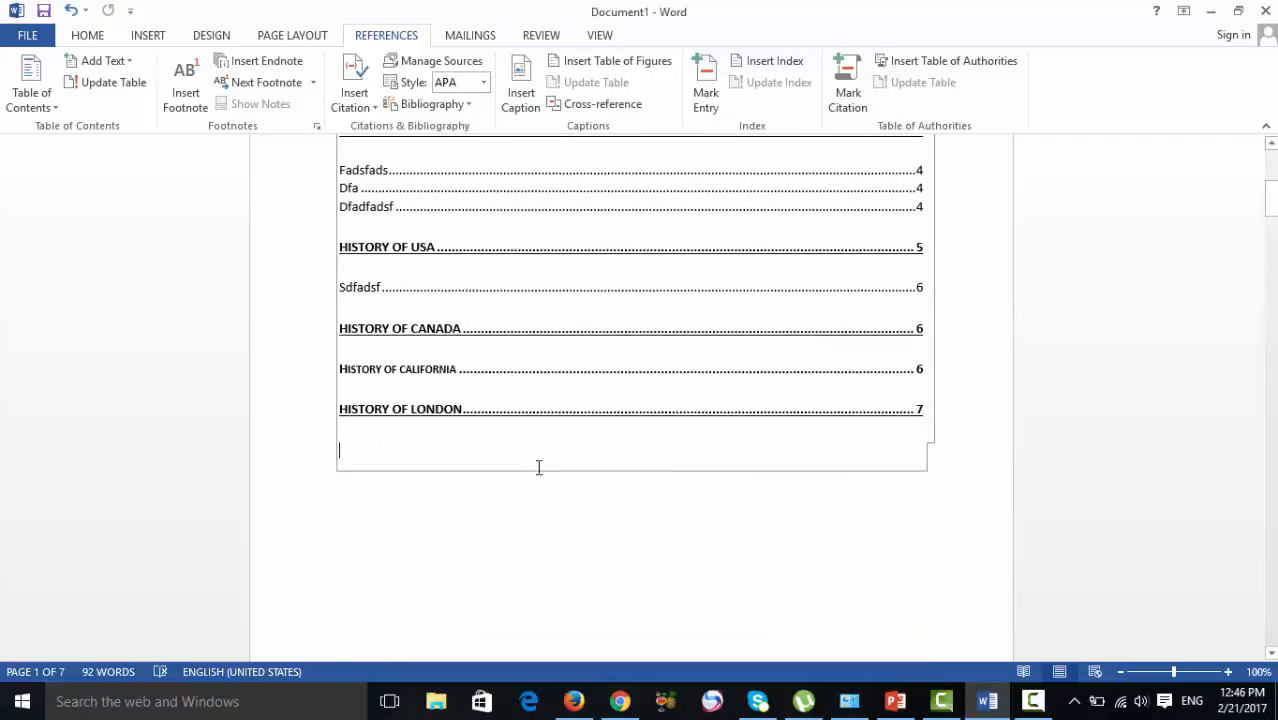
pyautogui.scroll(6, 540, 467)
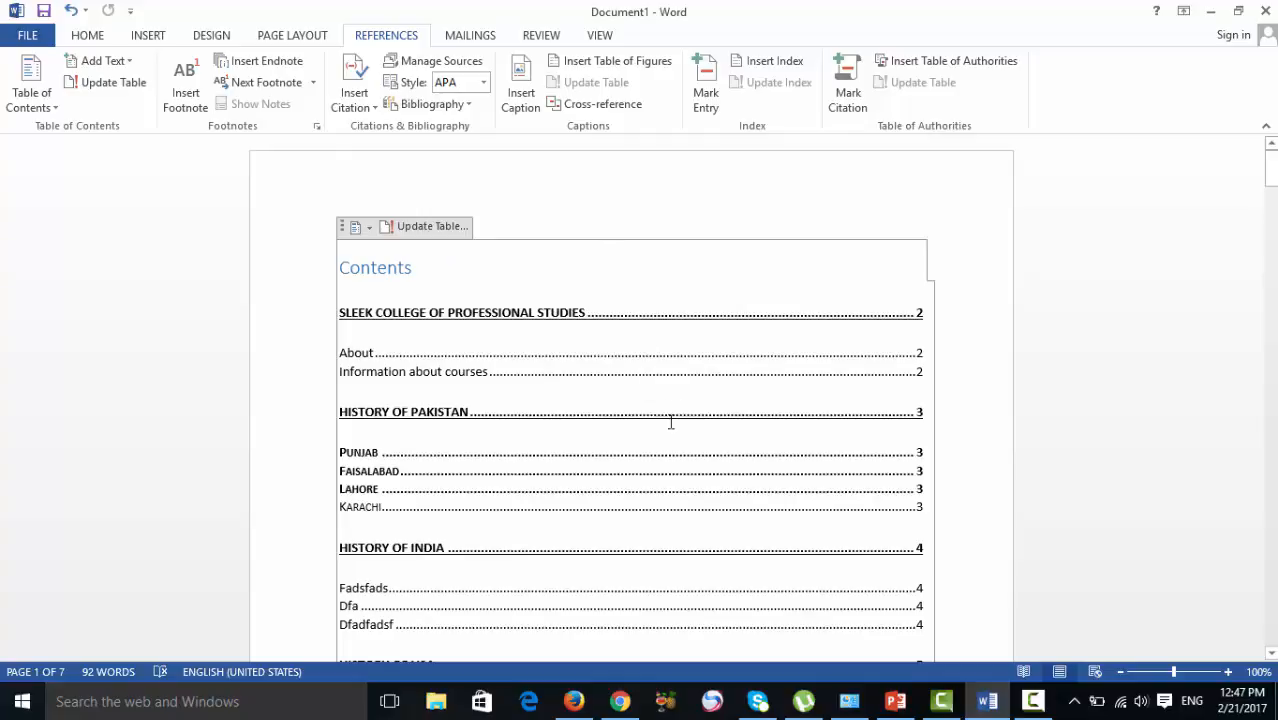
pyautogui.scroll(-2, 671, 422)
pyautogui.scroll(2, 597, 410)
pyautogui.scroll(-10, 450, 376)
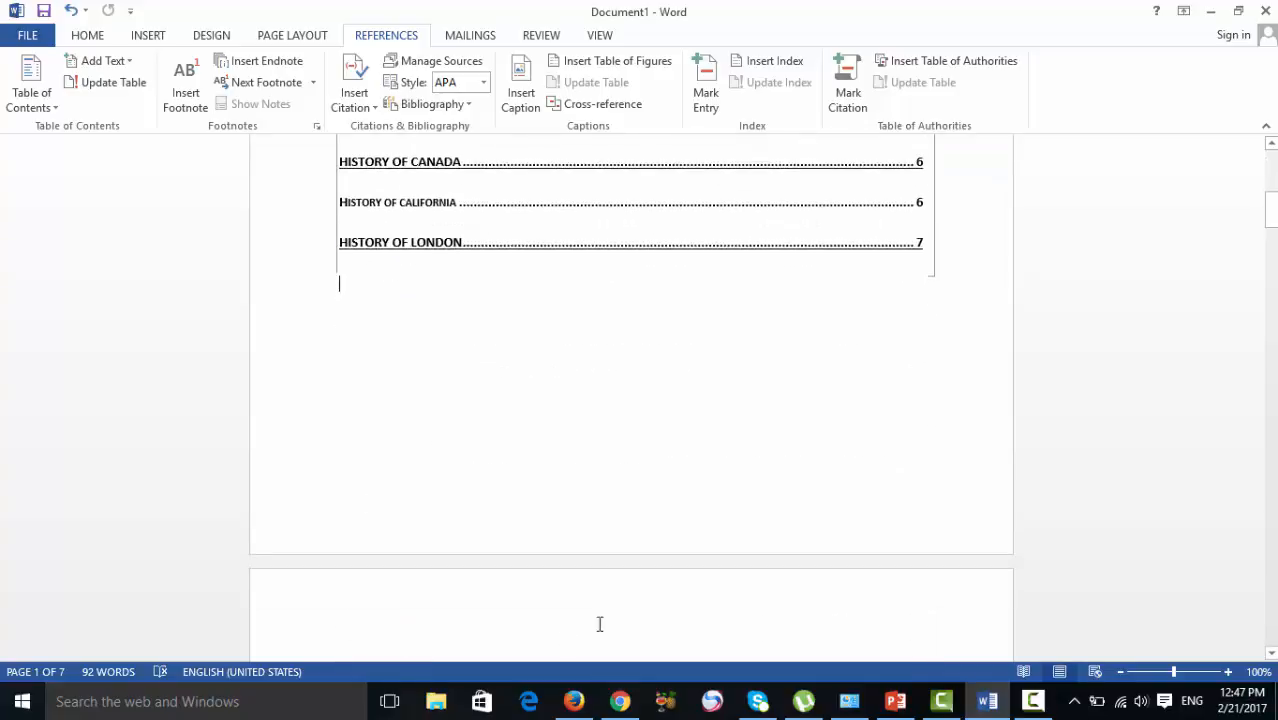
pyautogui.scroll(10, 456, 553)
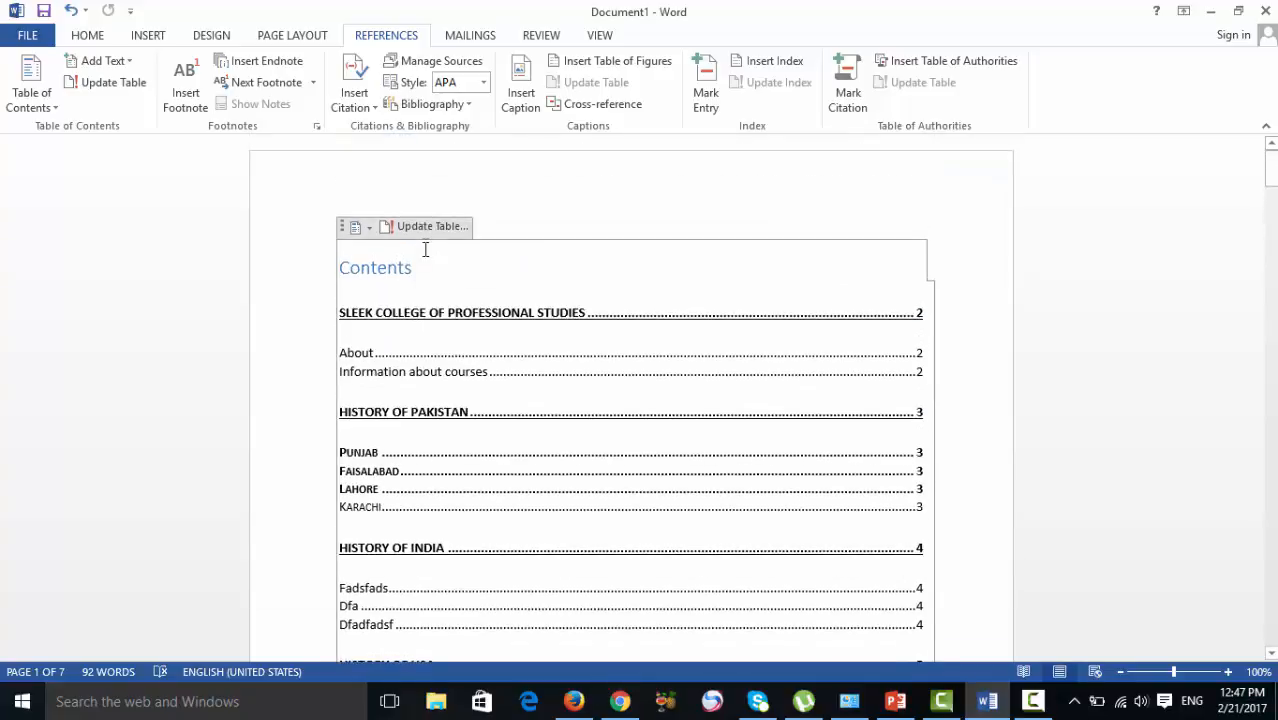
pyautogui.scroll(-5, 479, 380)
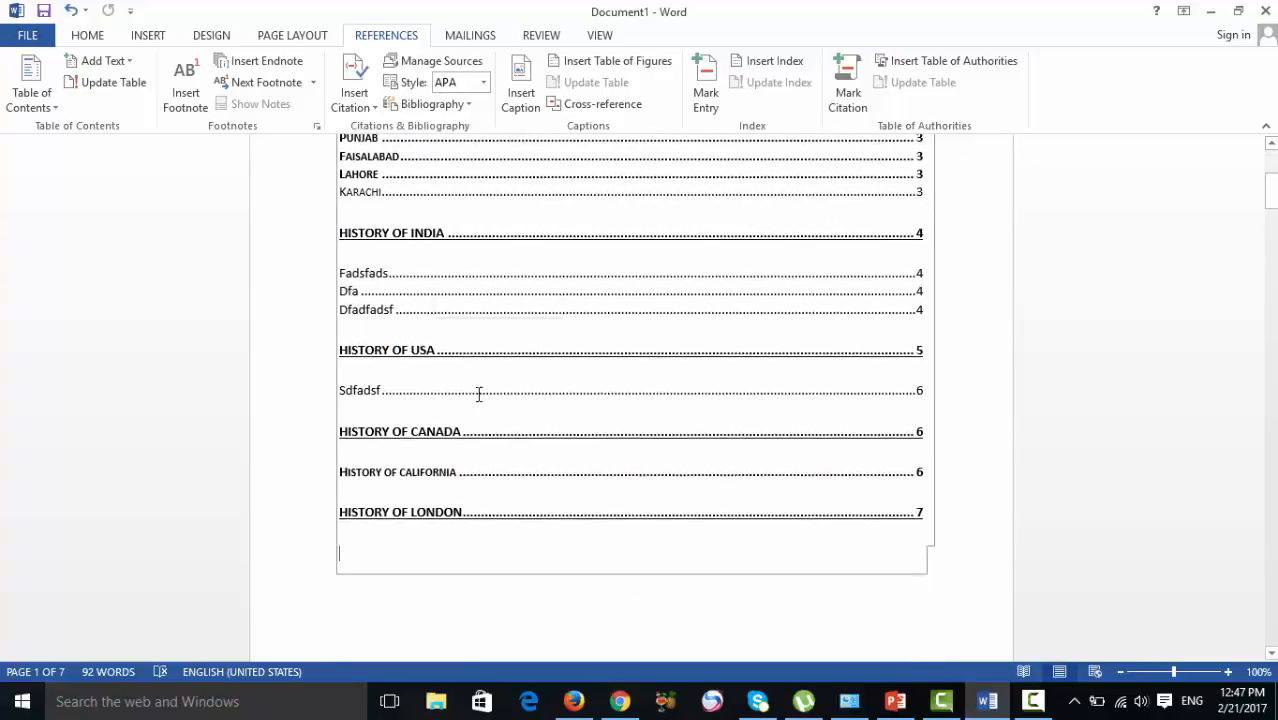
pyautogui.scroll(-5, 479, 394)
pyautogui.scroll(9, 494, 474)
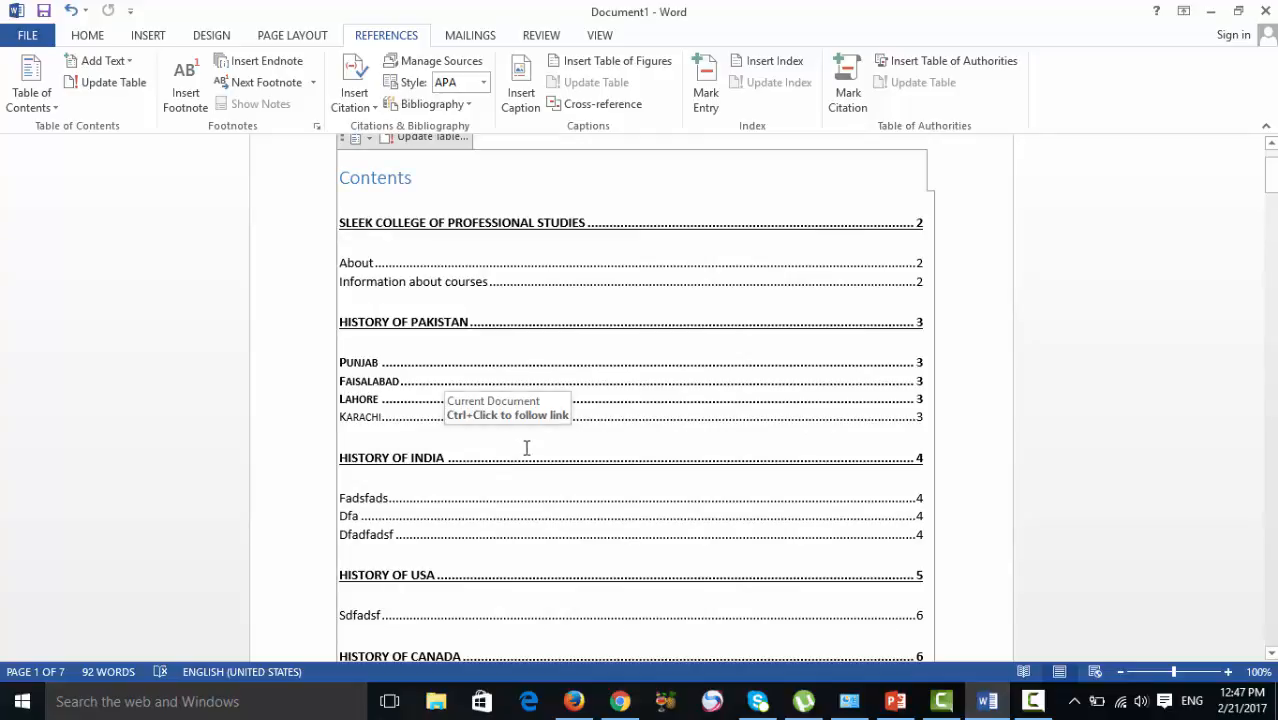
pyautogui.scroll(2, 536, 442)
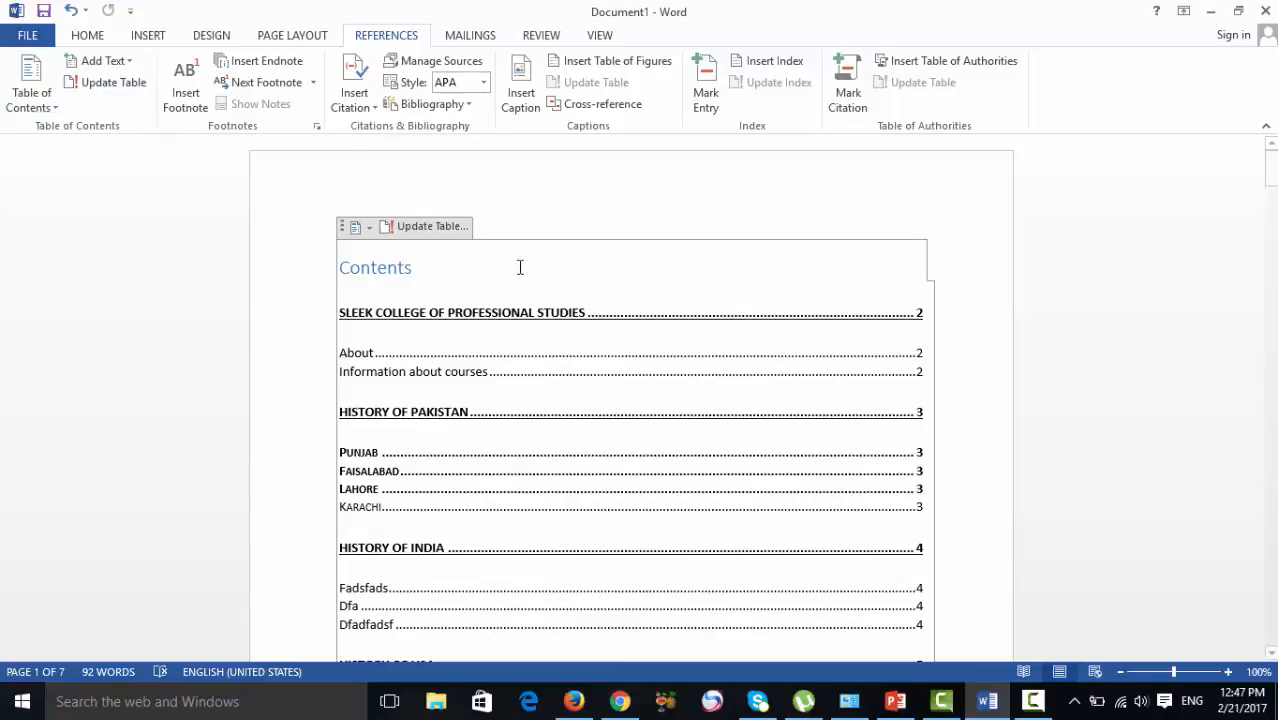
# - Review the headings and subheadings on the document pages against the entries in the table of contents
pyautogui.scroll(-9, 563, 352)
pyautogui.scroll(-15, 561, 367)
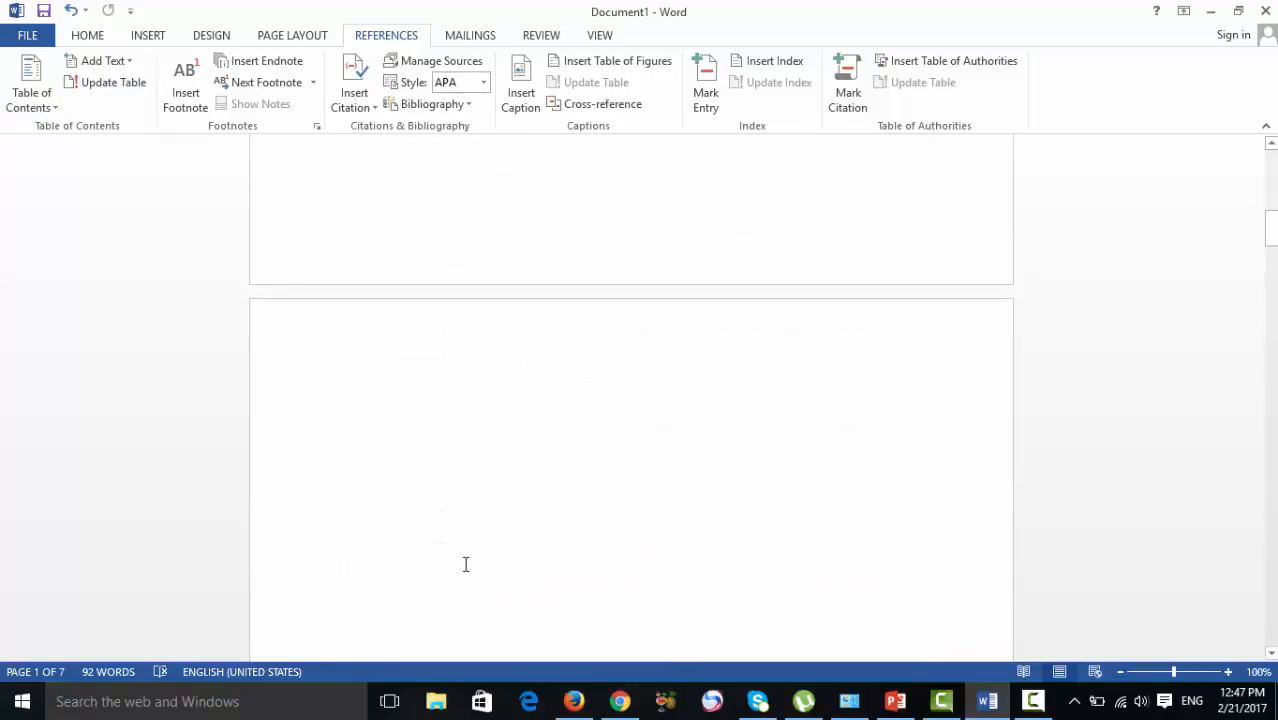
pyautogui.scroll(3, 405, 420)
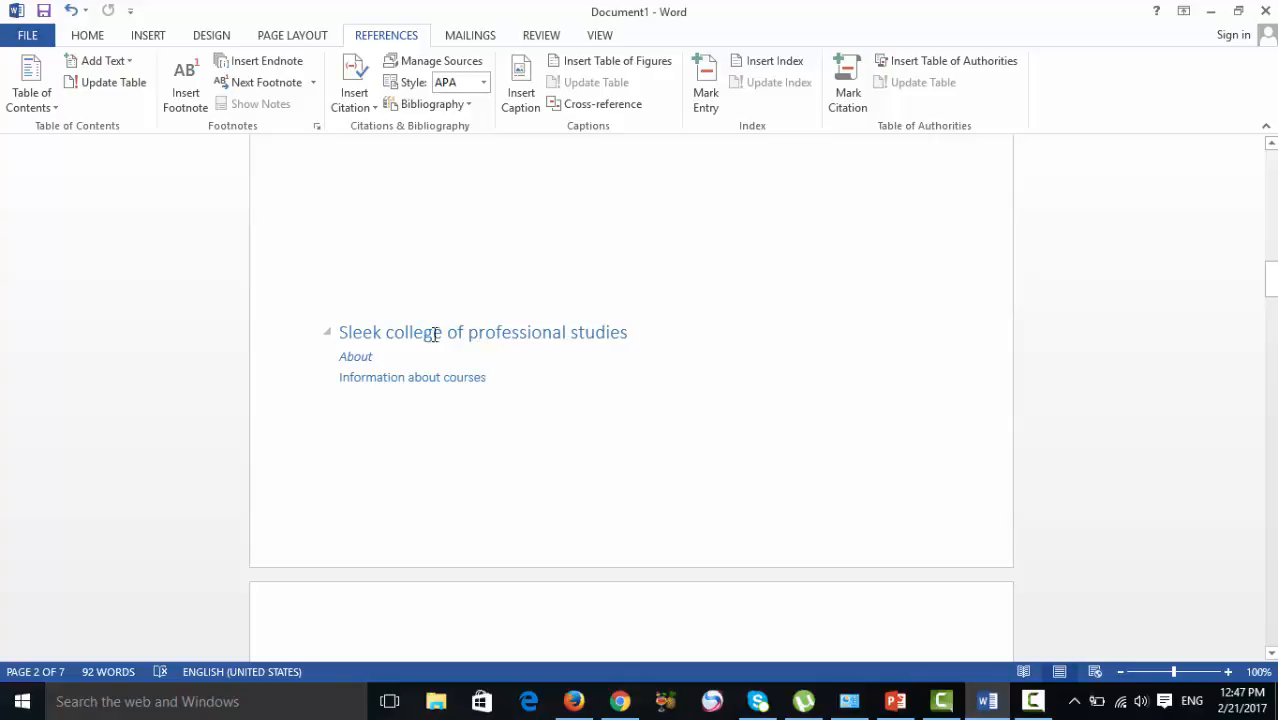
pyautogui.scroll(-10, 605, 343)
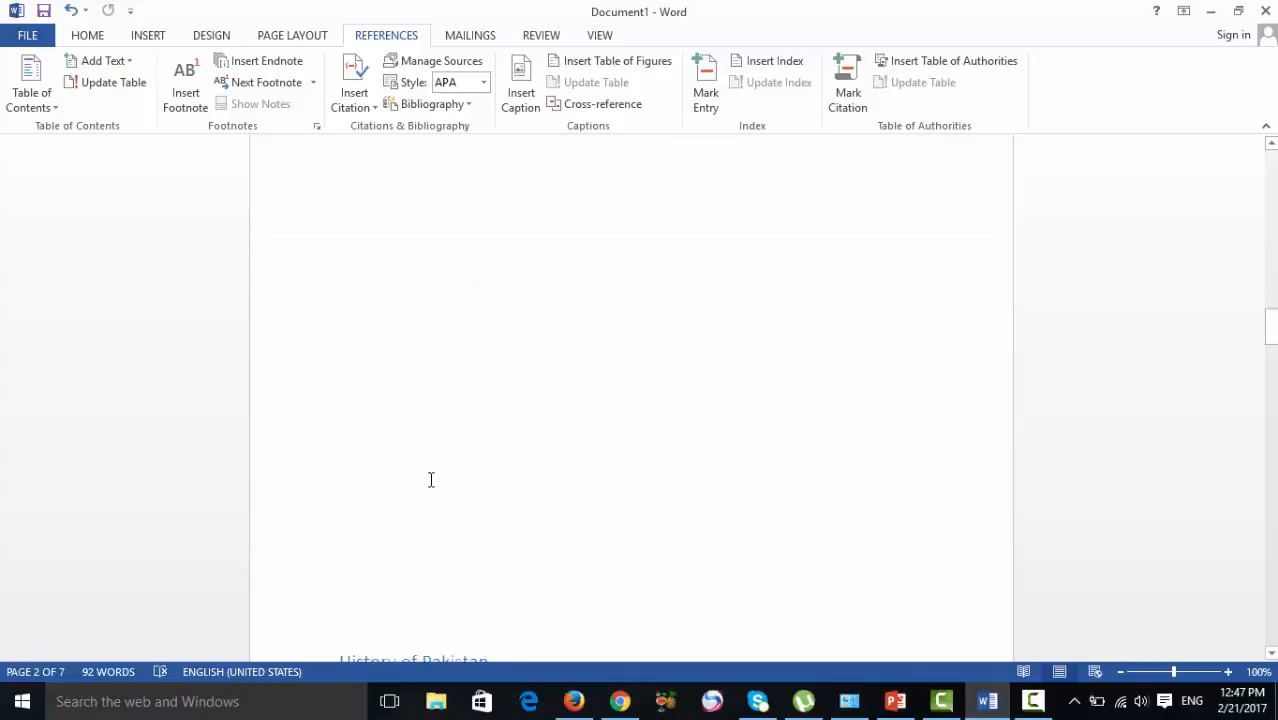
pyautogui.scroll(-8, 425, 477)
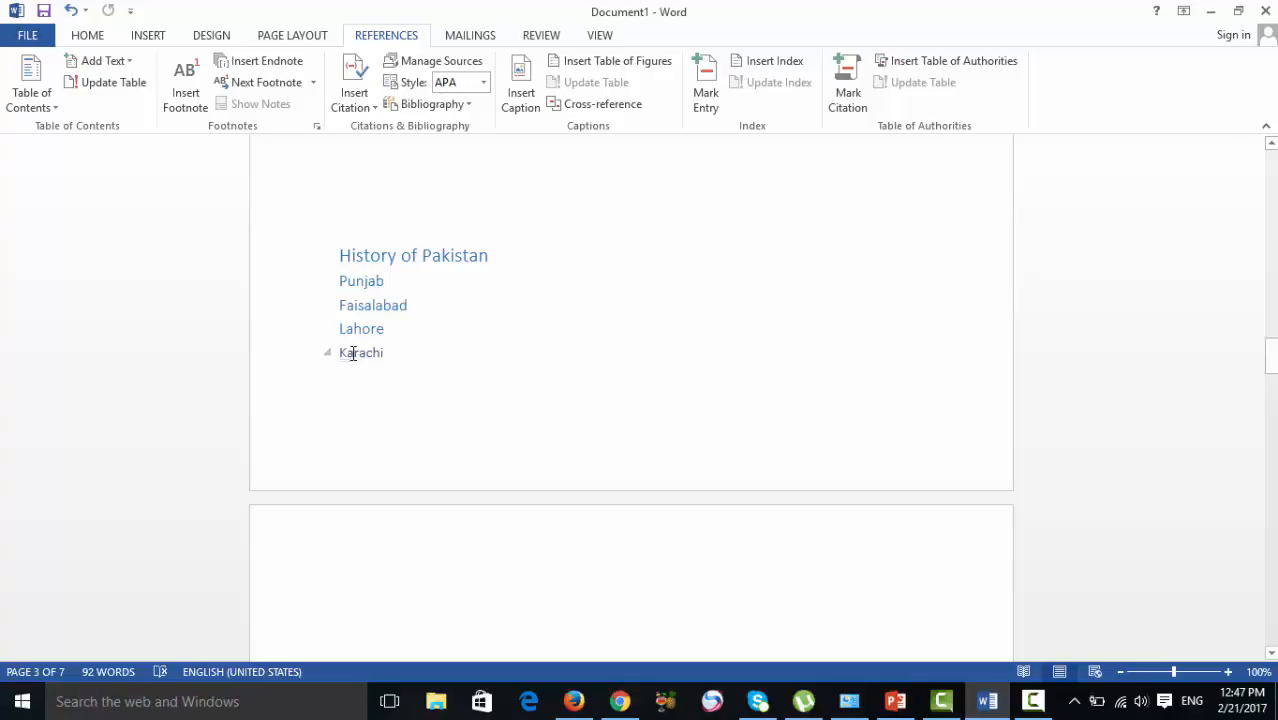
pyautogui.click(87, 36)
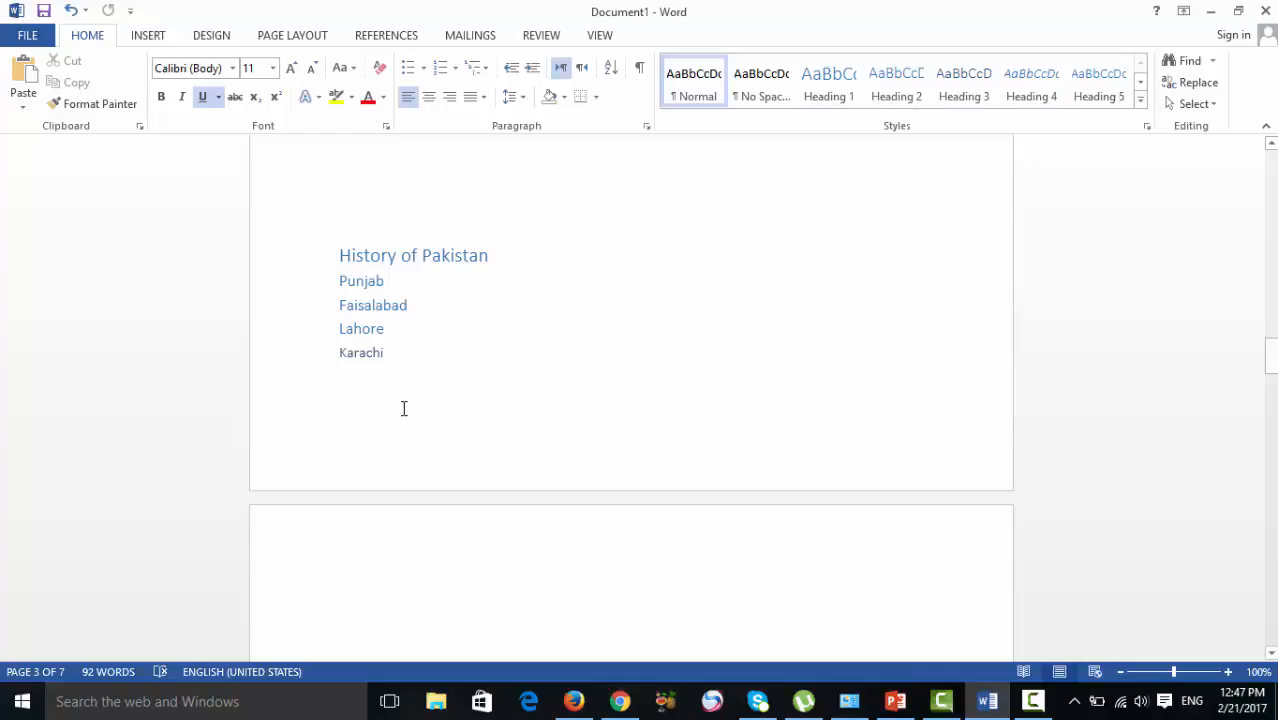
pyautogui.scroll(-6, 404, 408)
pyautogui.scroll(10, 404, 408)
pyautogui.scroll(-5, 404, 410)
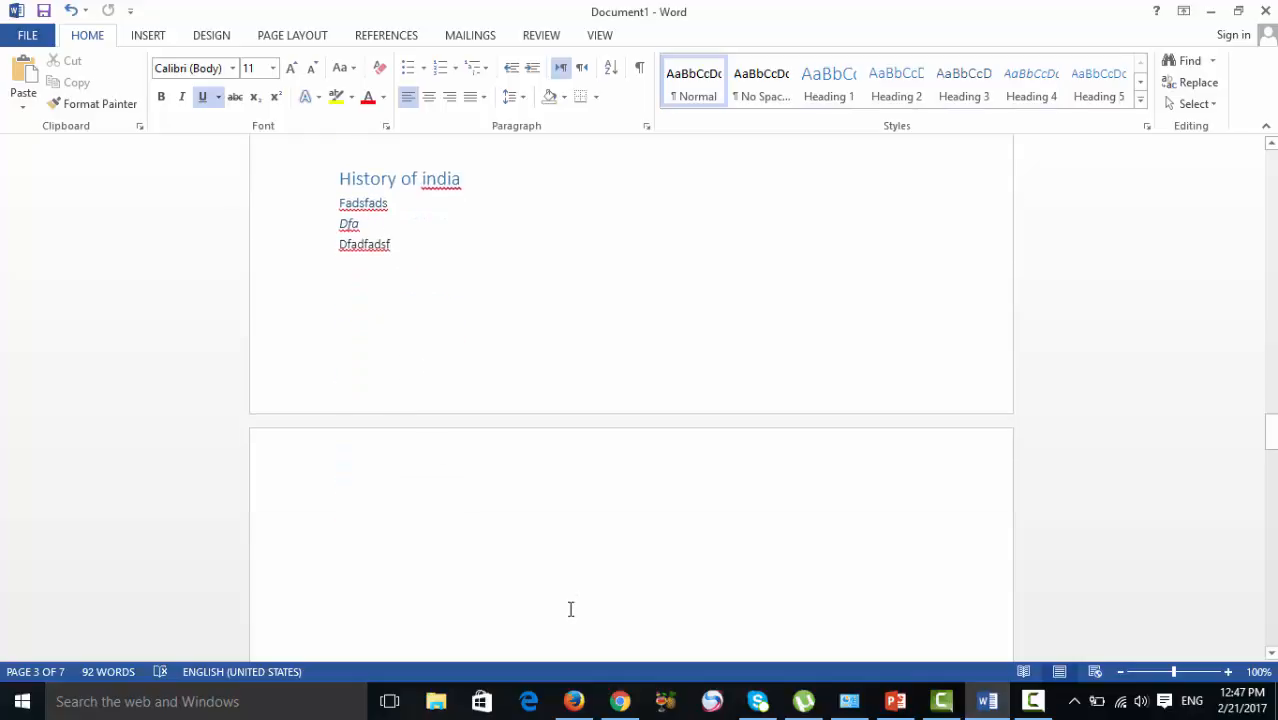
pyautogui.scroll(-6, 571, 609)
pyautogui.scroll(15, 504, 609)
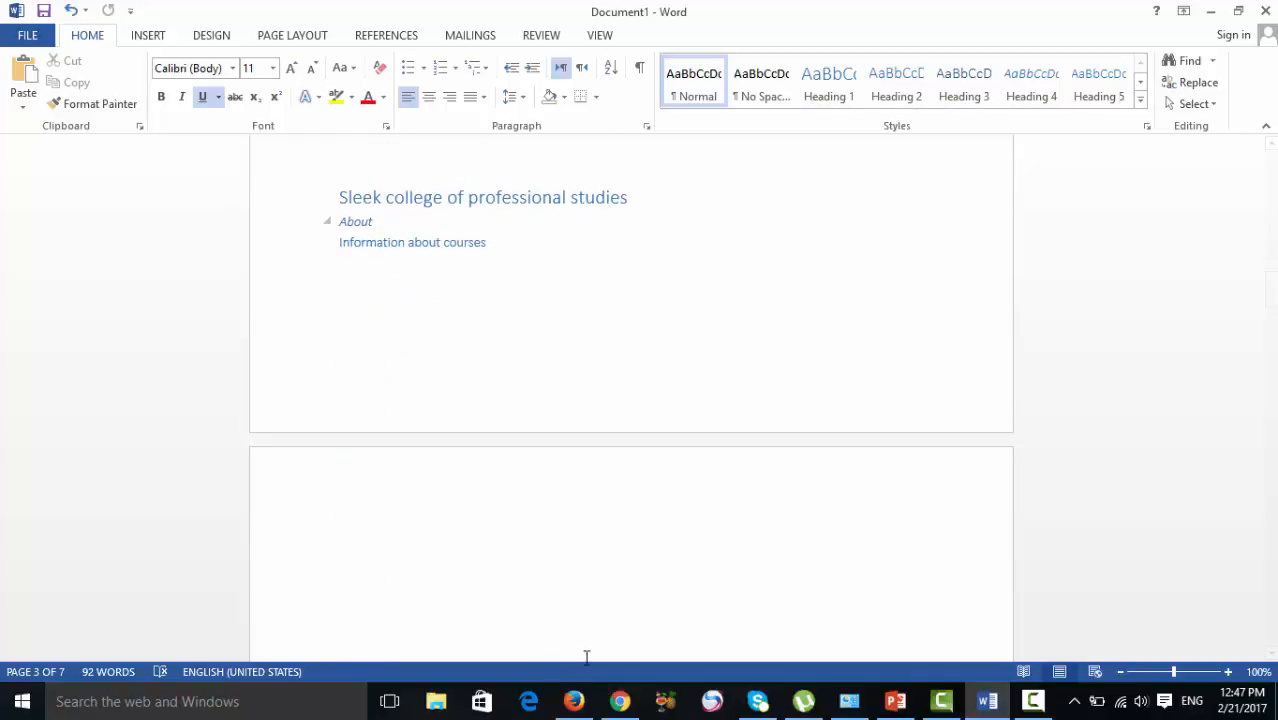
pyautogui.scroll(8, 616, 600)
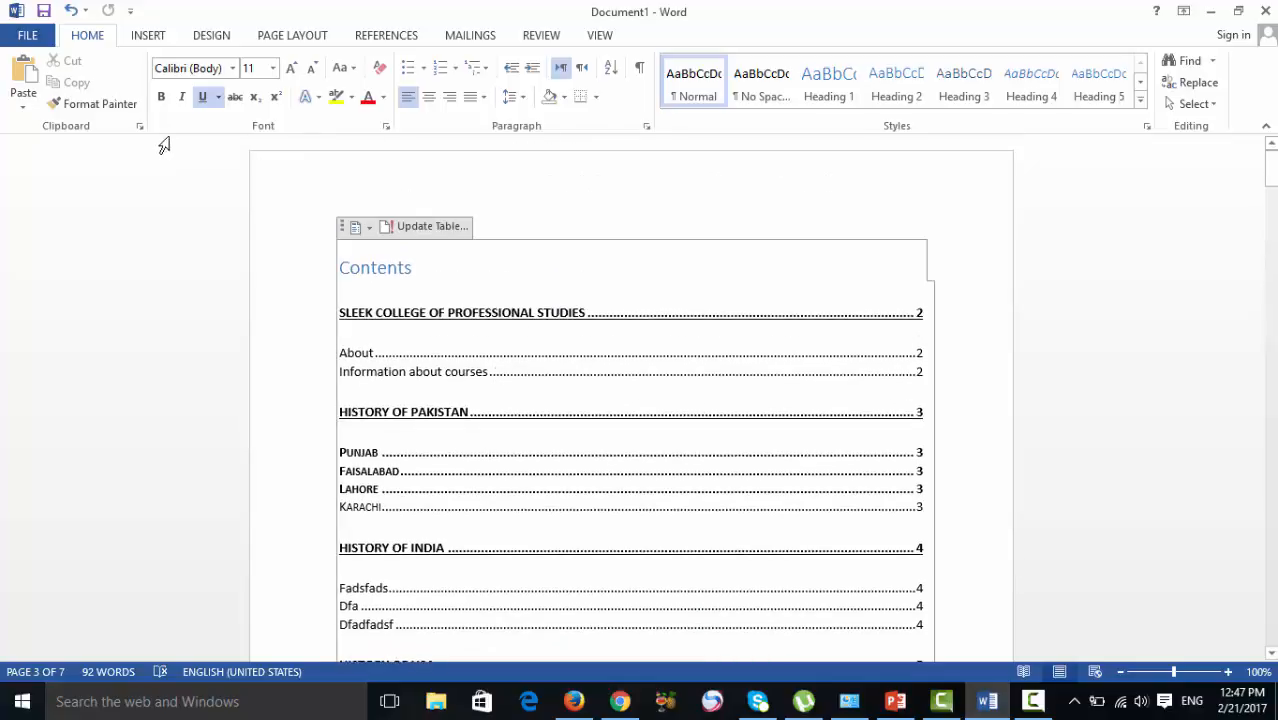
# - Replace the table of contents with the built-in Automatic Table 1
pyautogui.click(379, 38)
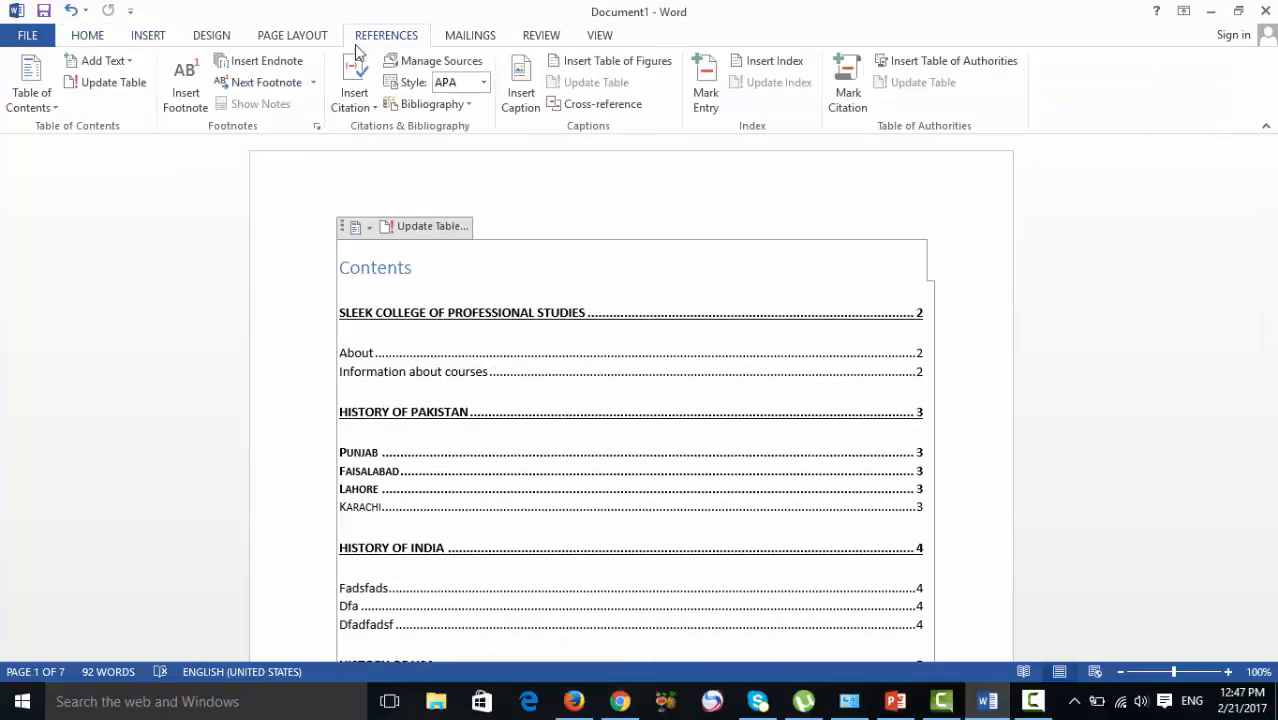
pyautogui.click(52, 100)
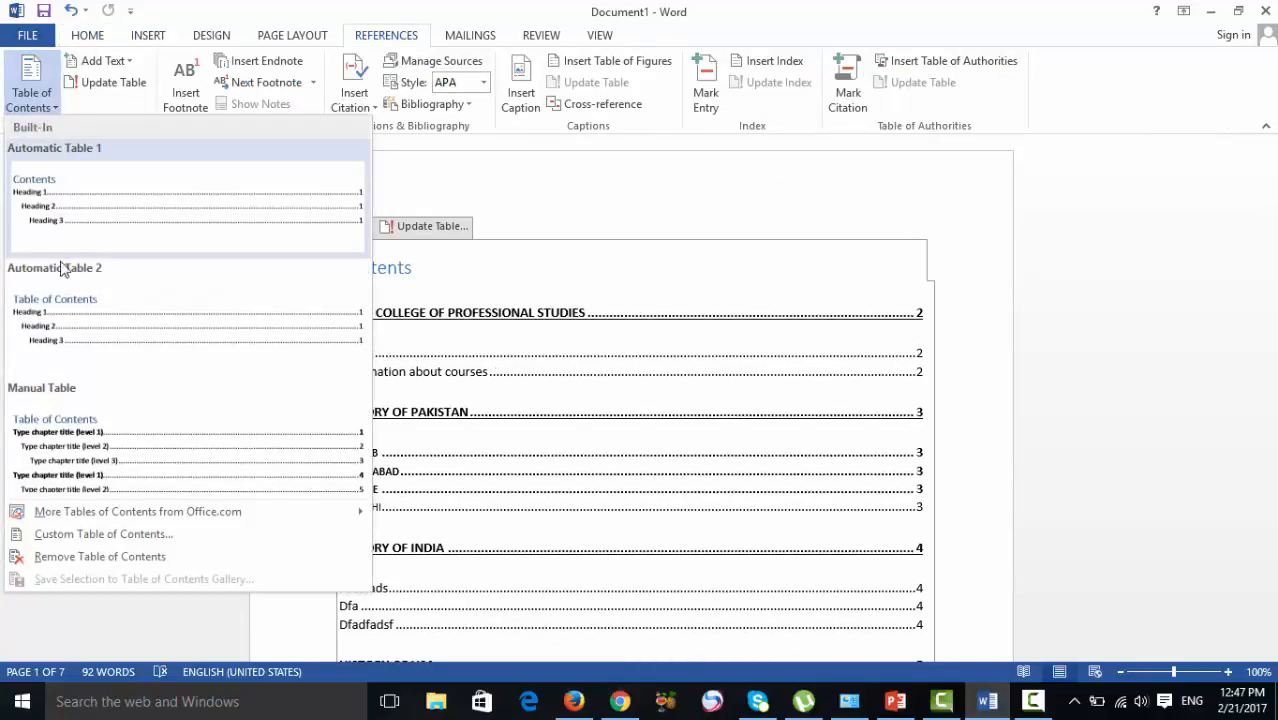
pyautogui.click(97, 200)
pyautogui.scroll(5, 598, 459)
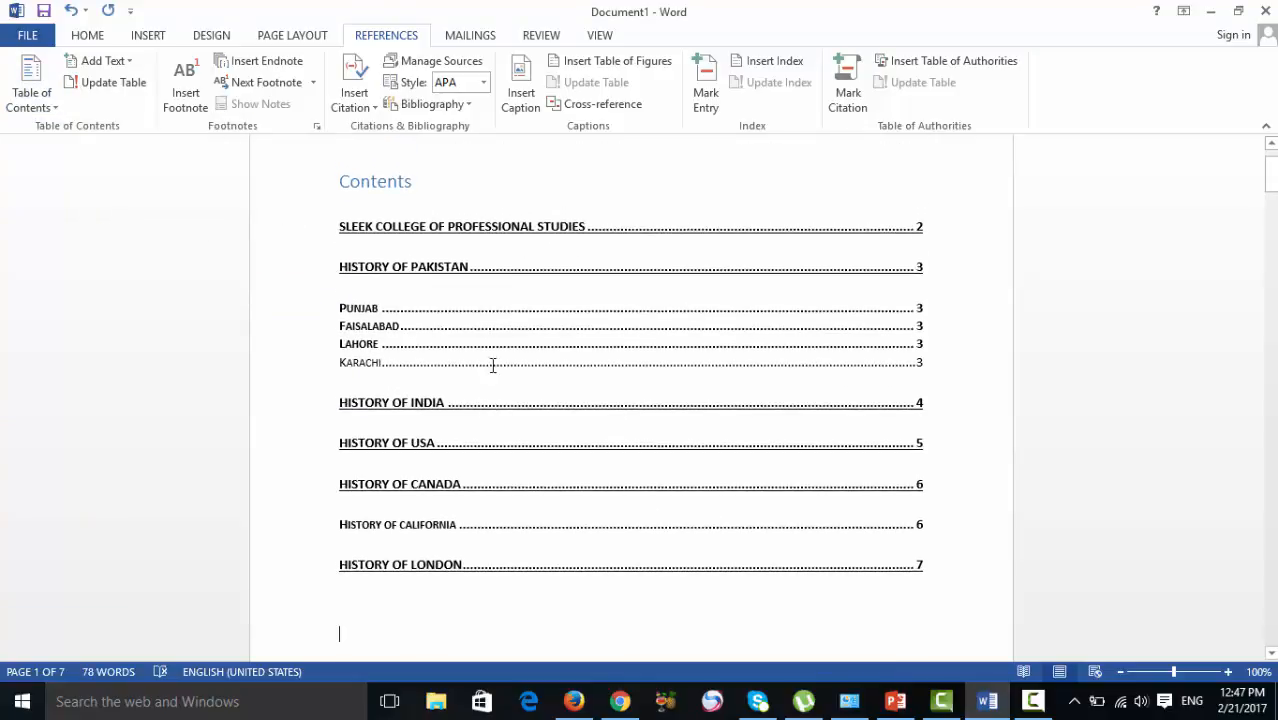
# - Replace the automatic table with a custom table of contents showing 9 levels in the From template format
pyautogui.click(469, 267)
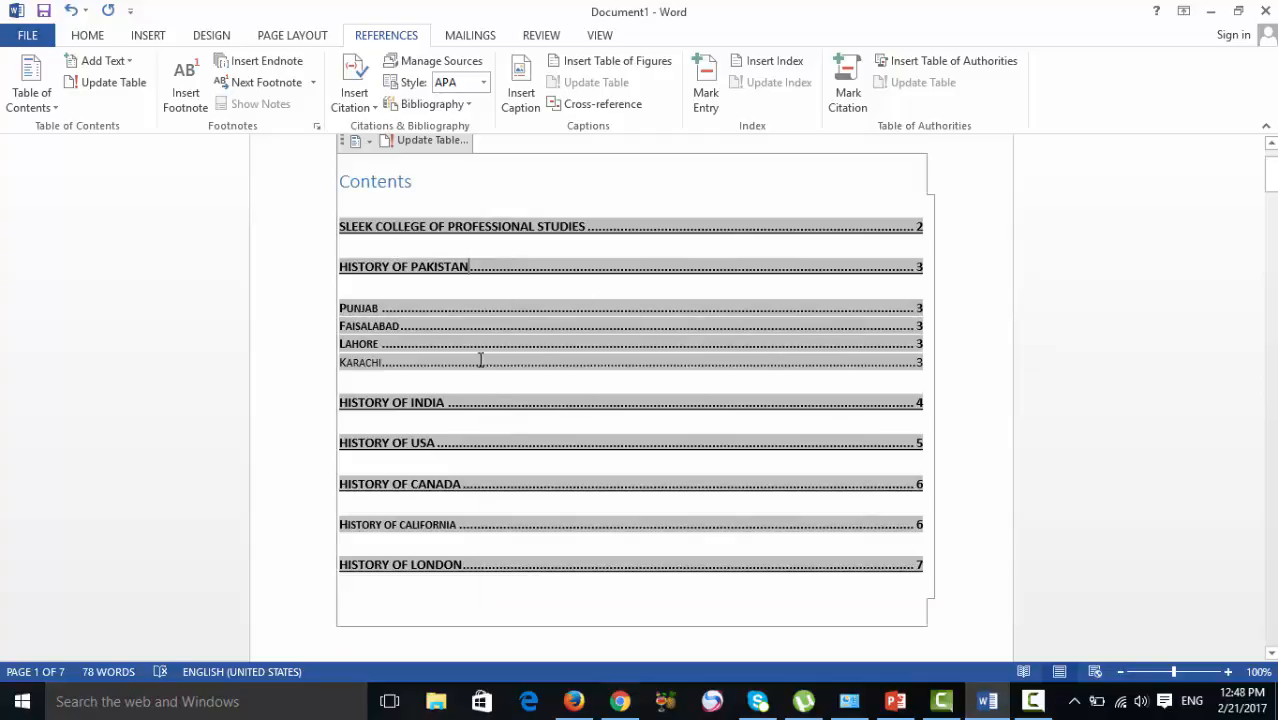
pyautogui.click(128, 64)
pyautogui.click(40, 104)
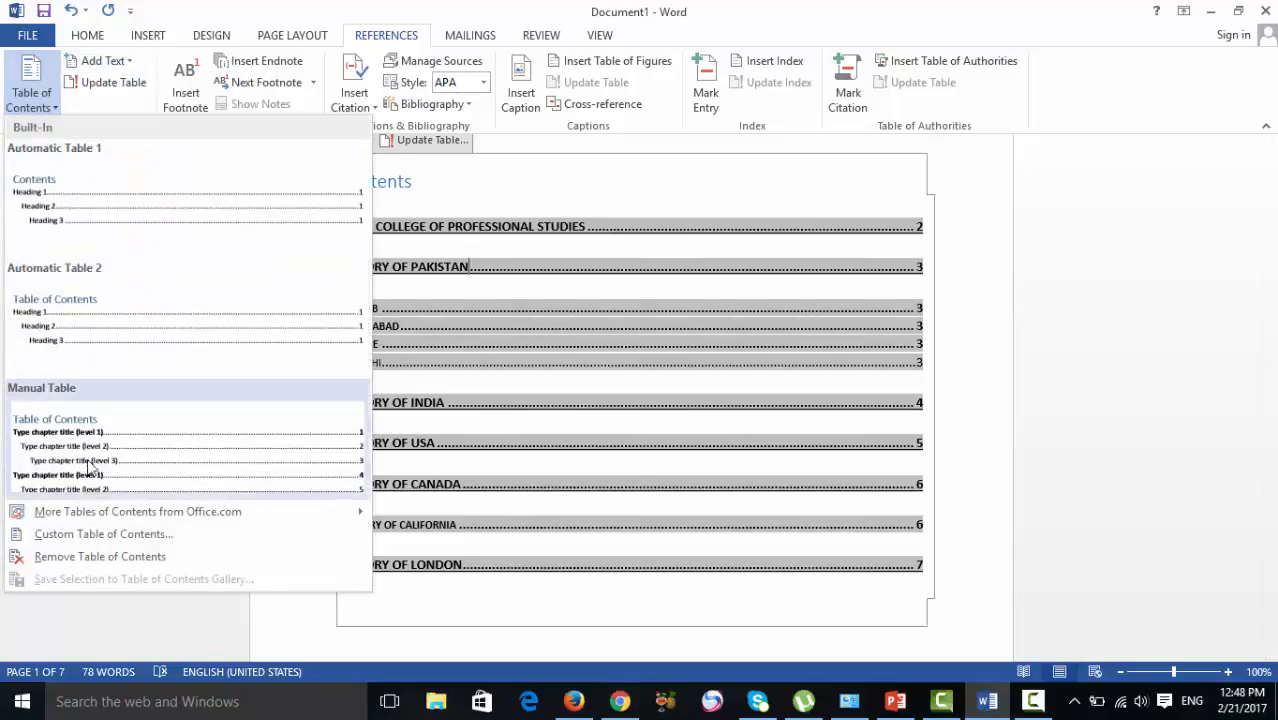
pyautogui.click(80, 534)
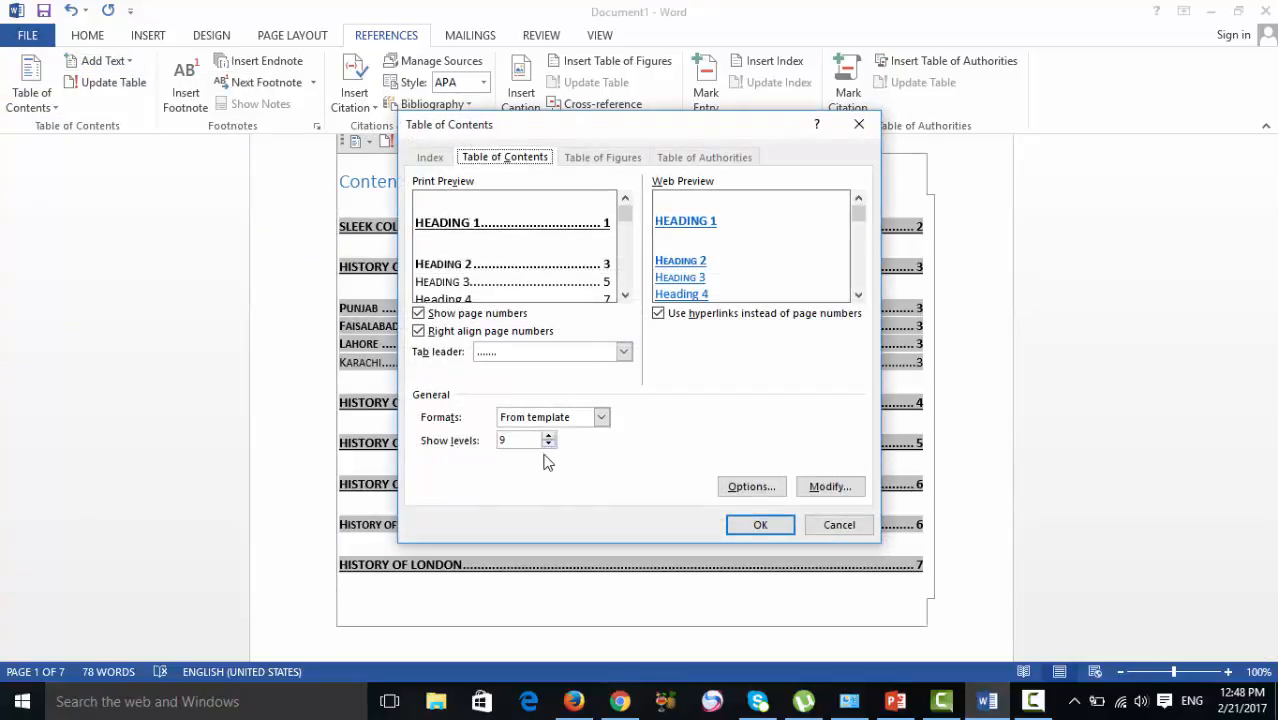
pyautogui.click(601, 418)
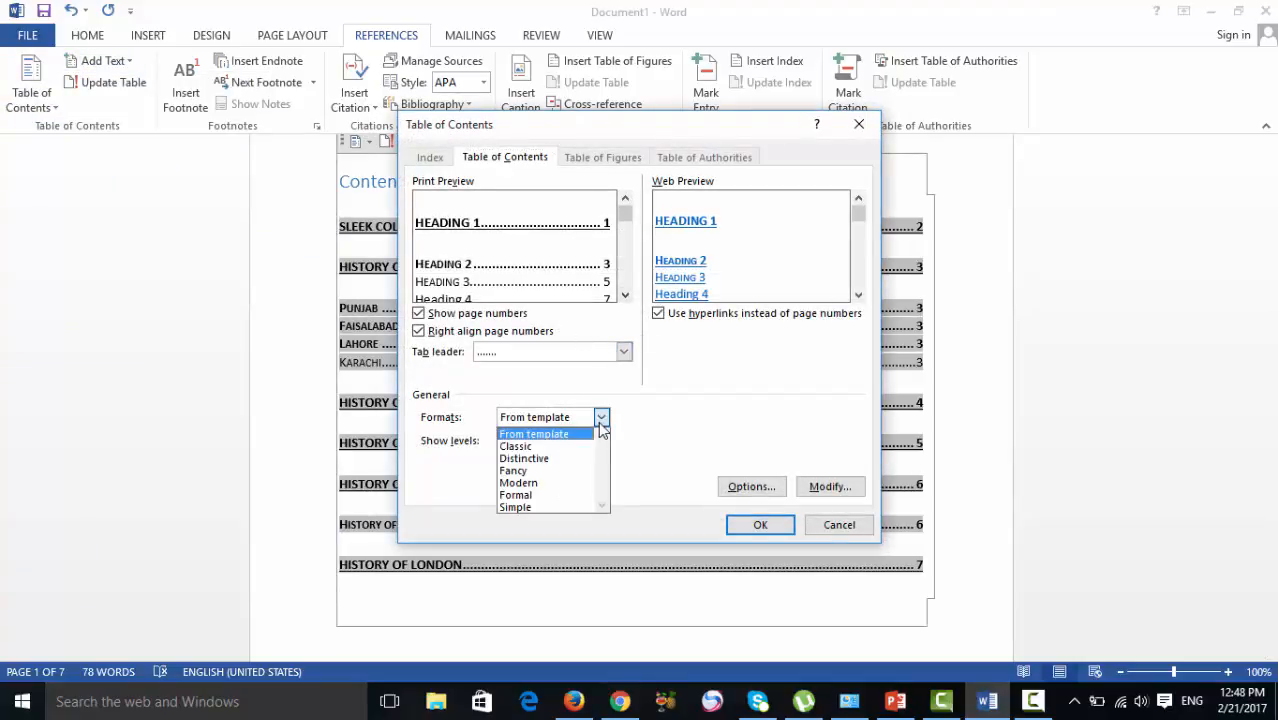
pyautogui.click(533, 436)
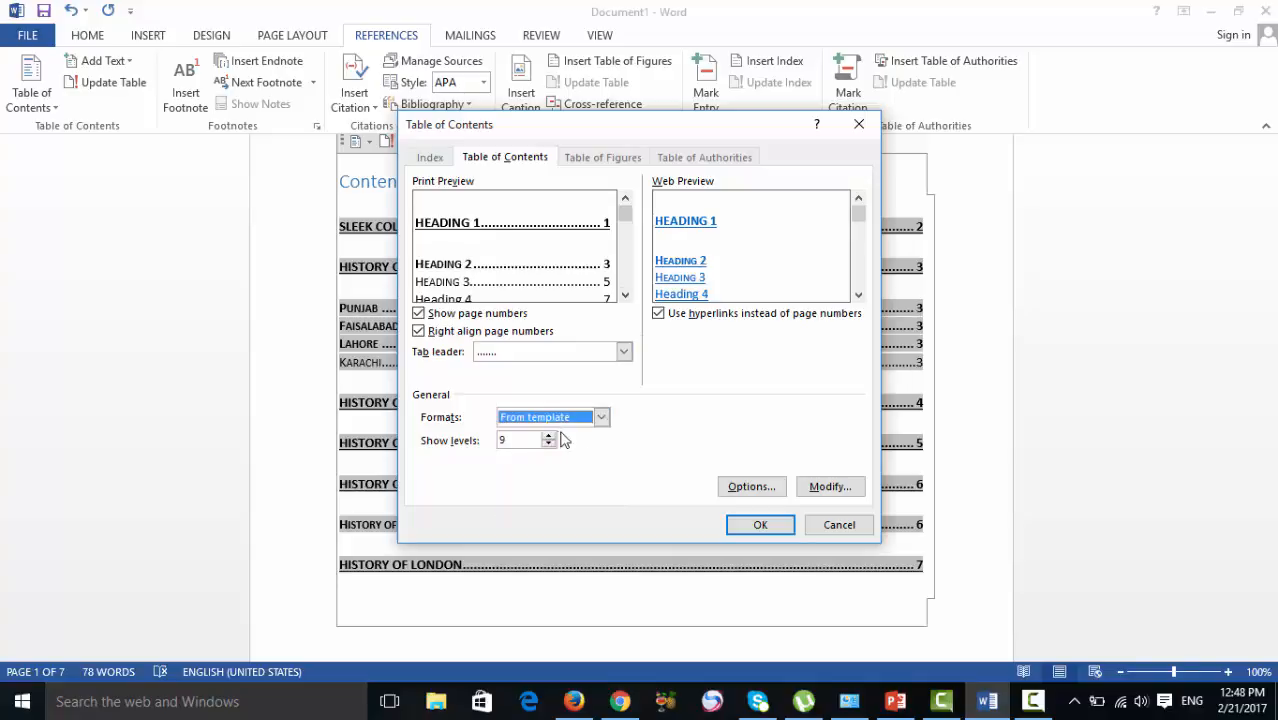
pyautogui.click(752, 522)
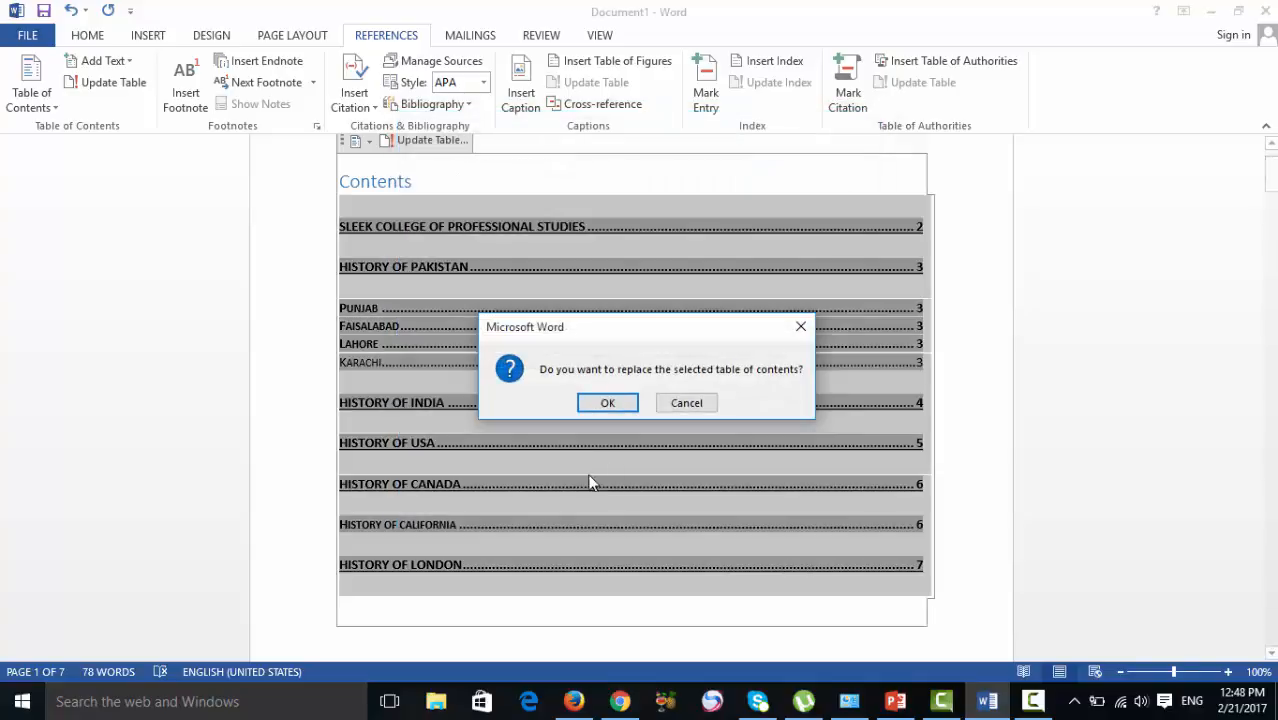
pyautogui.click(607, 402)
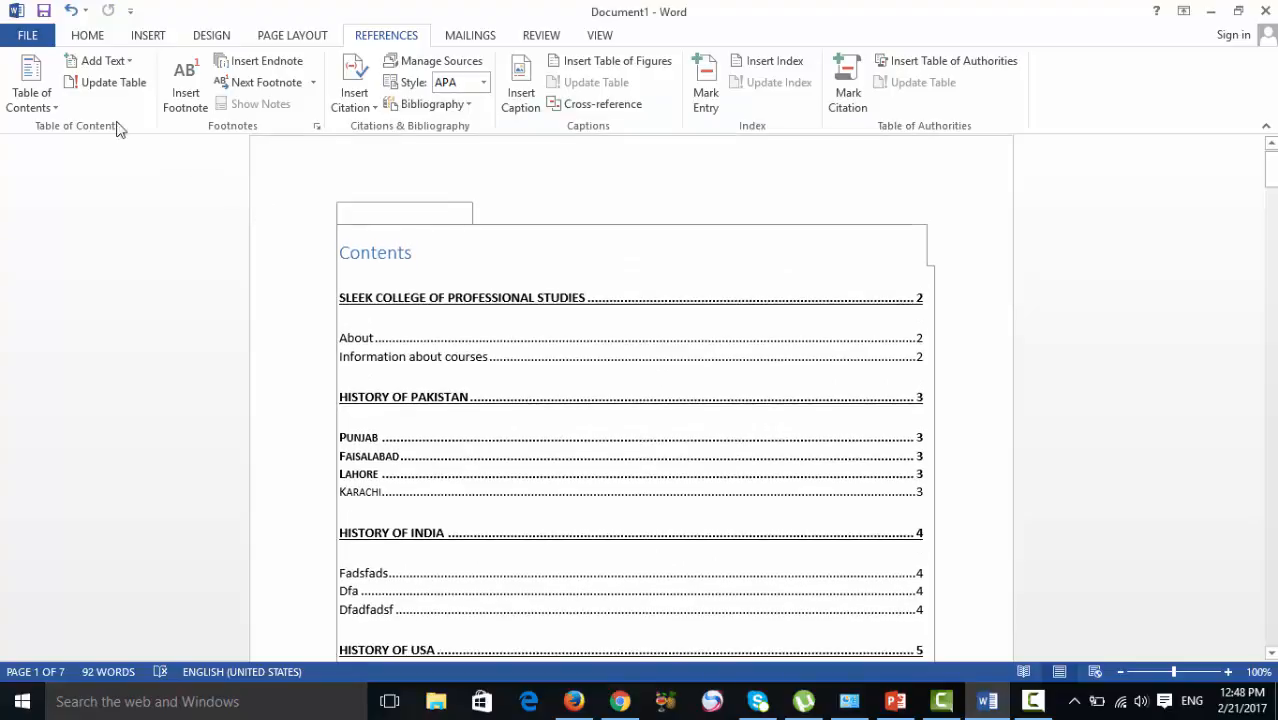
# - Change the custom table of contents format to Simple and replace the existing table
pyautogui.click(45, 100)
pyautogui.click(127, 540)
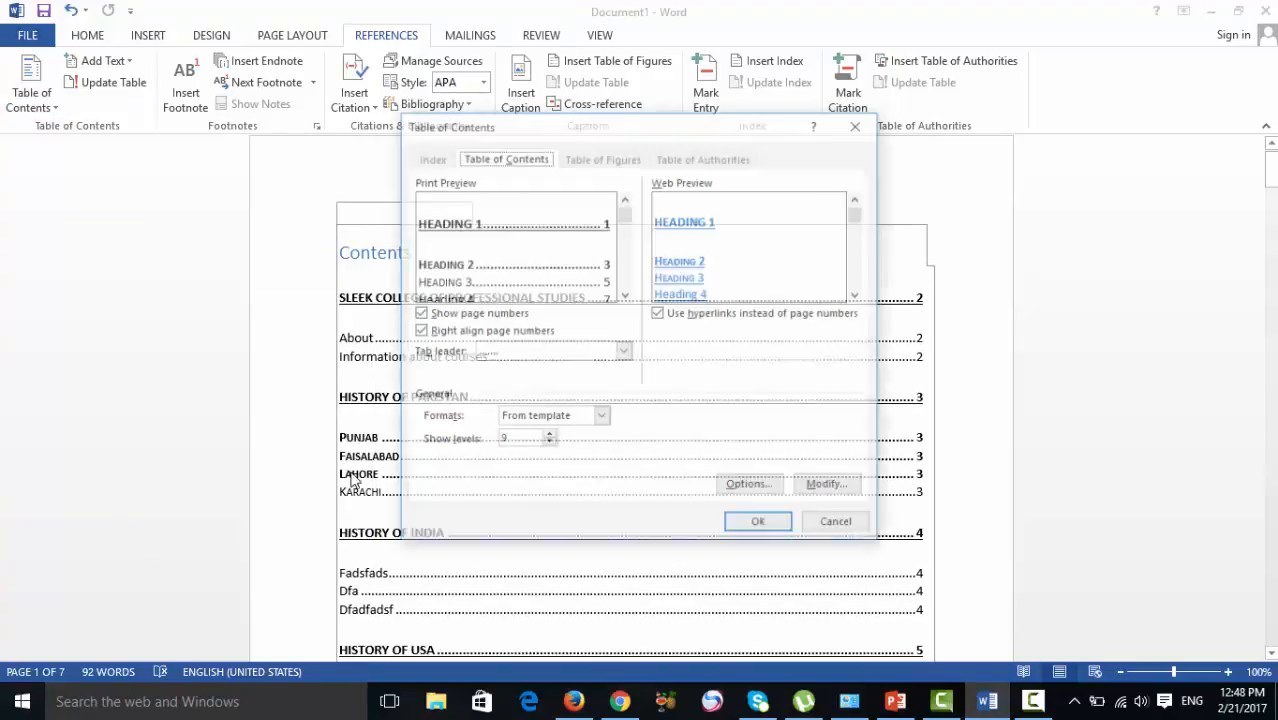
pyautogui.click(601, 418)
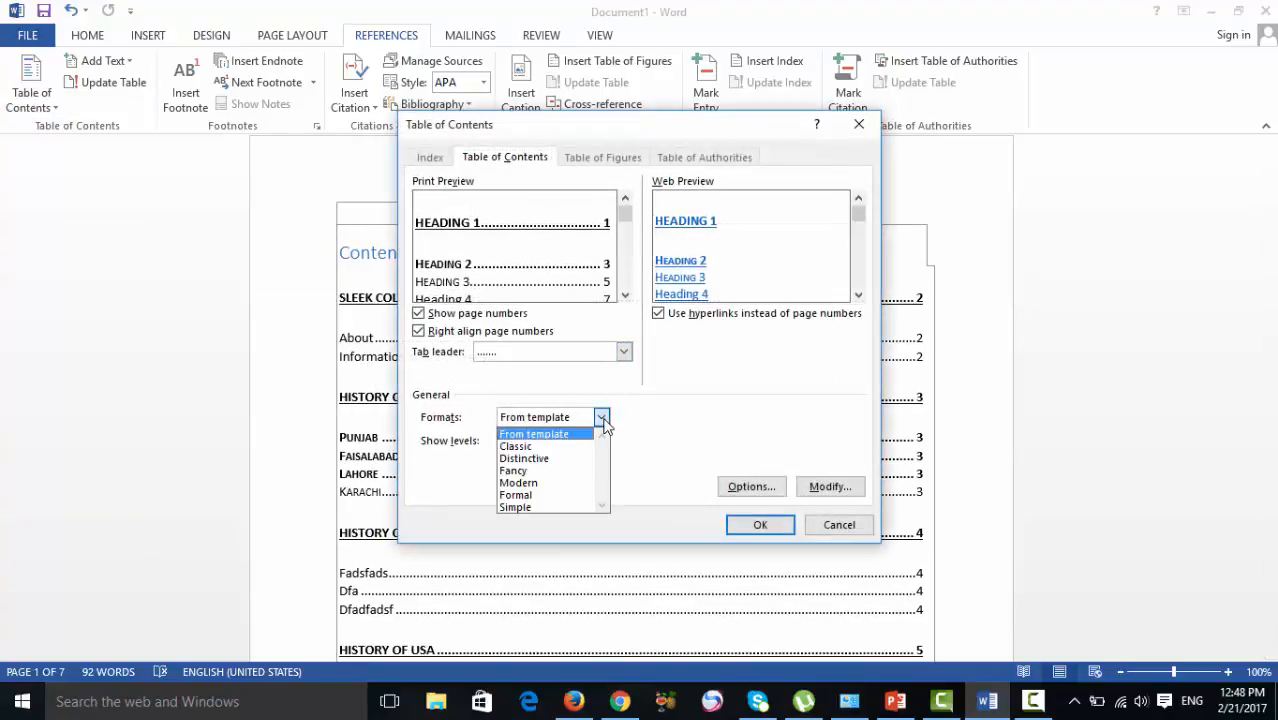
pyautogui.click(532, 506)
pyautogui.click(758, 524)
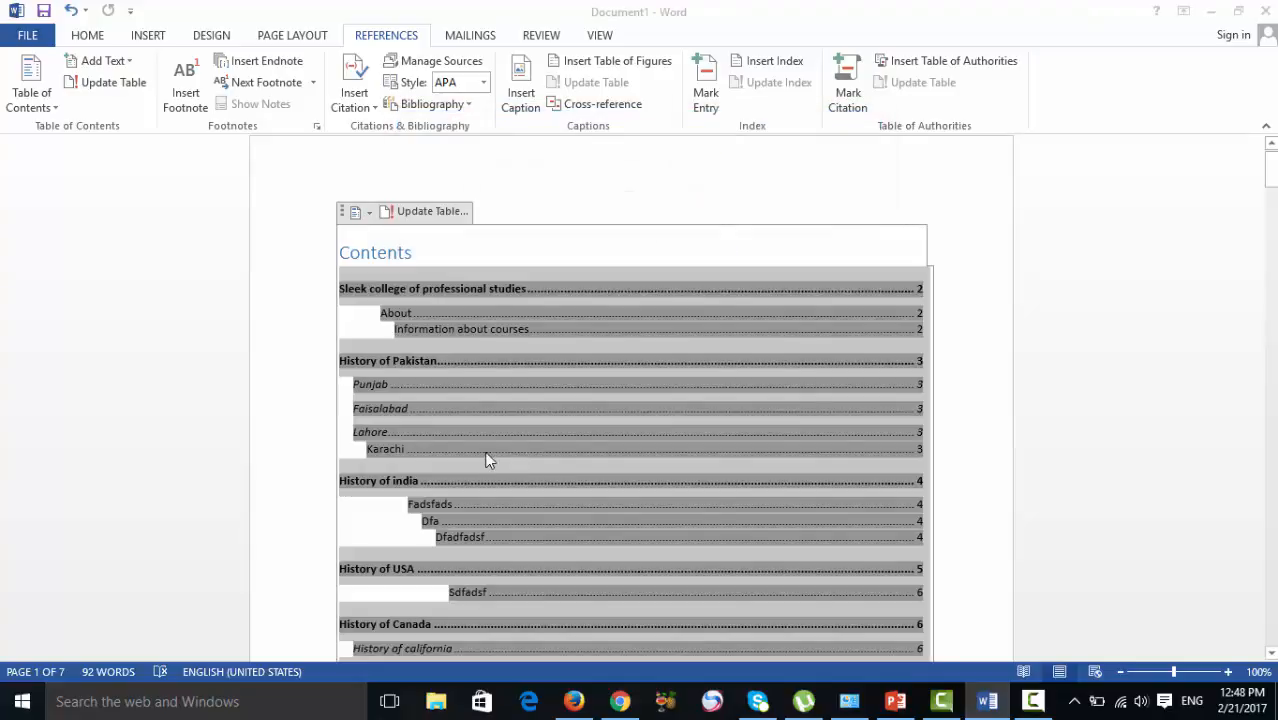
pyautogui.click(592, 402)
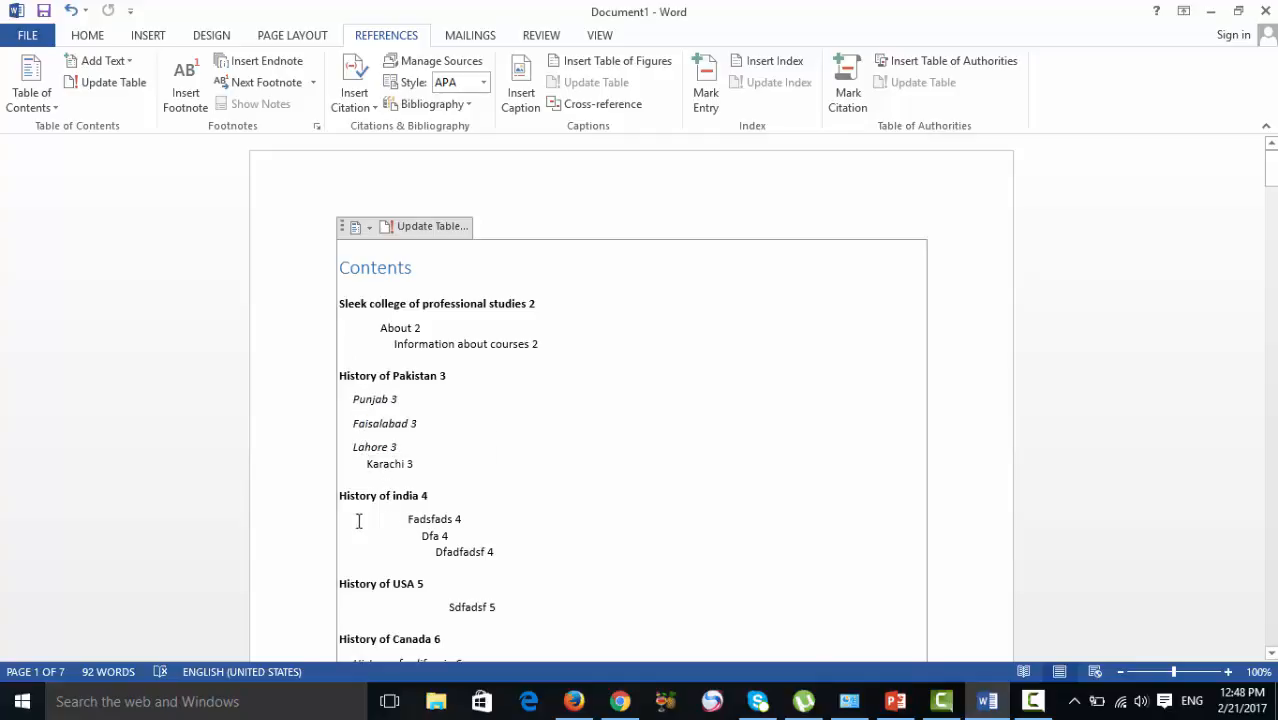
# - Follow the History of Canada entry in the table of contents to its heading in the document
pyautogui.scroll(-2, 471, 522)
pyautogui.scroll(-2, 477, 500)
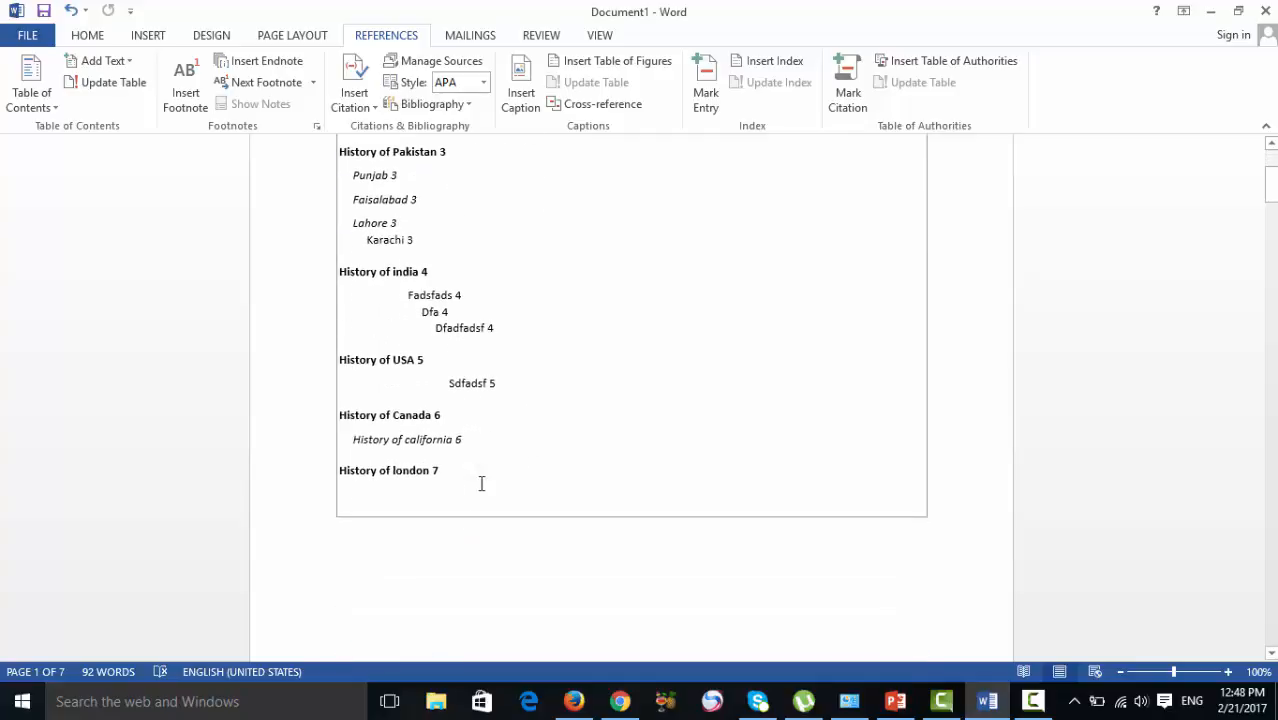
pyautogui.scroll(1, 421, 360)
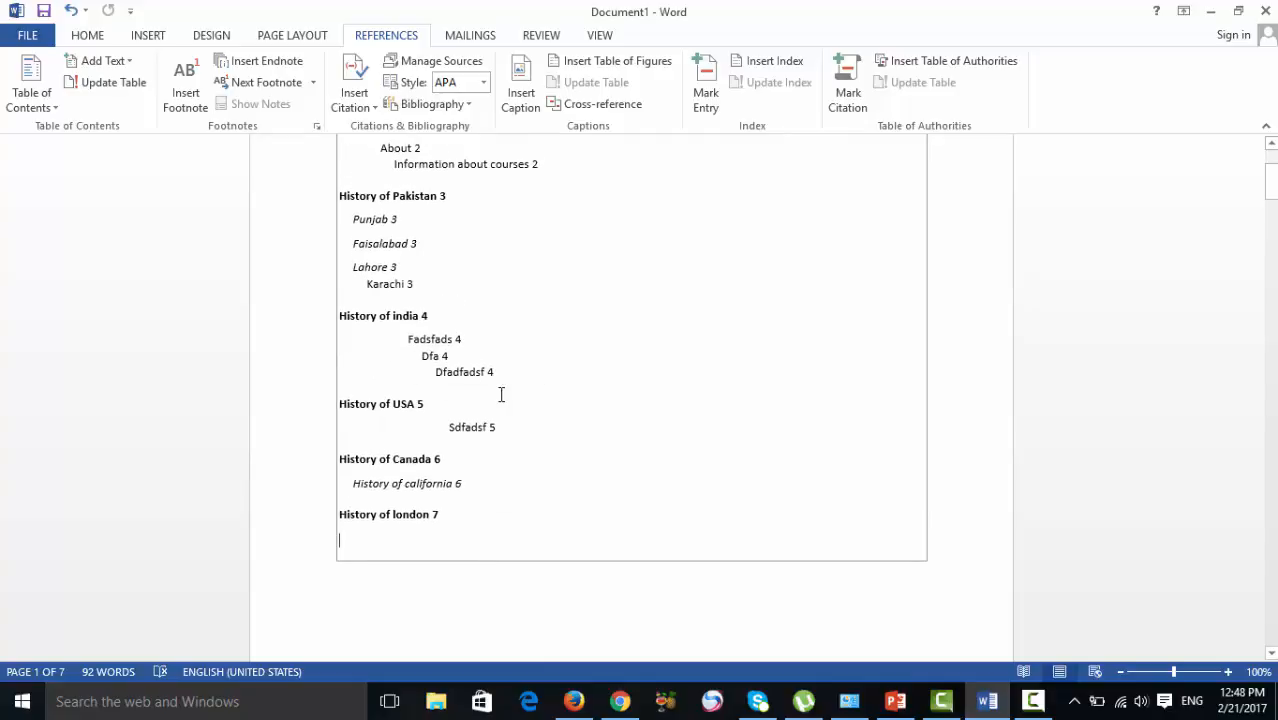
pyautogui.scroll(2, 501, 394)
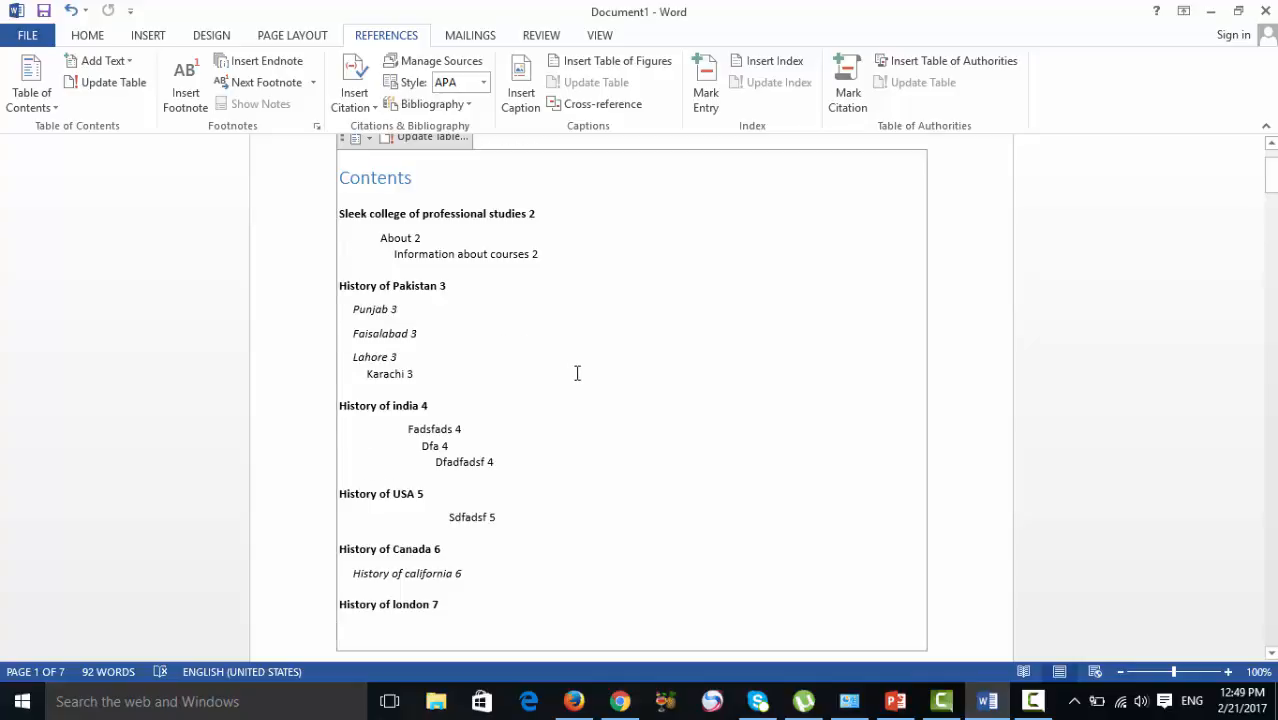
pyautogui.scroll(-3, 577, 373)
pyautogui.scroll(3, 574, 431)
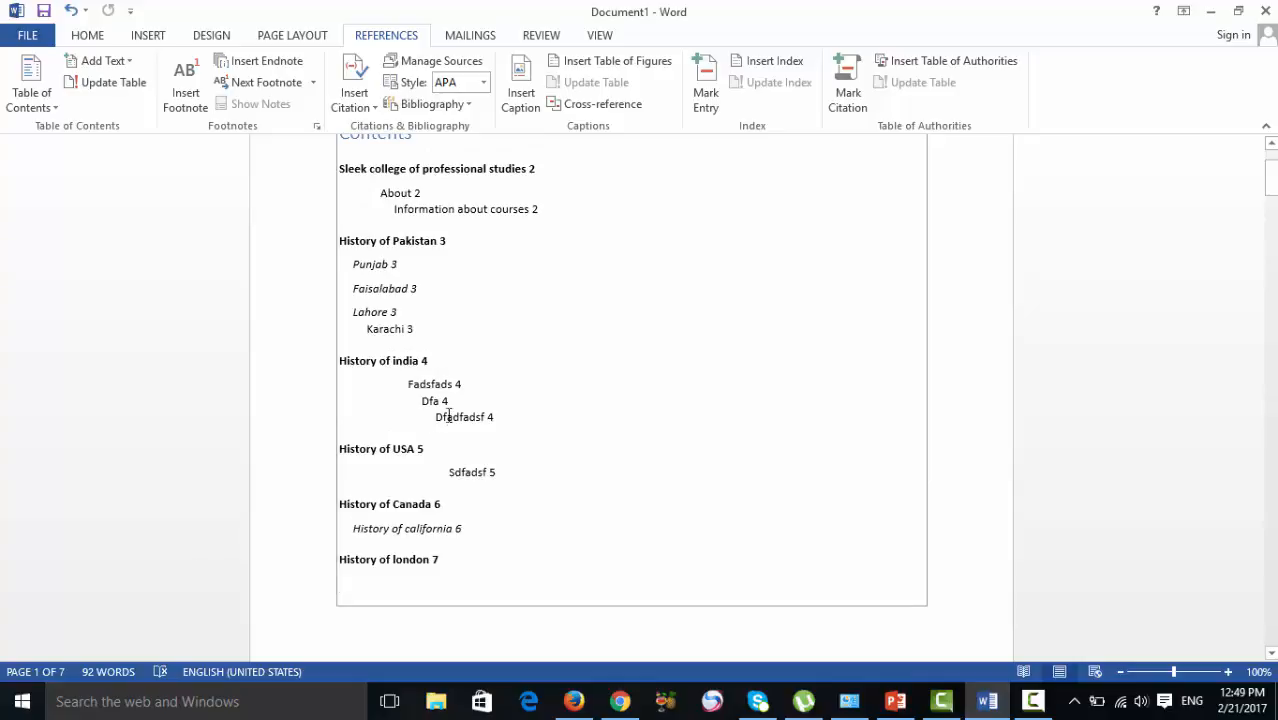
pyautogui.keyDown('ctrl'); pyautogui.click(395, 504); pyautogui.keyUp('ctrl')
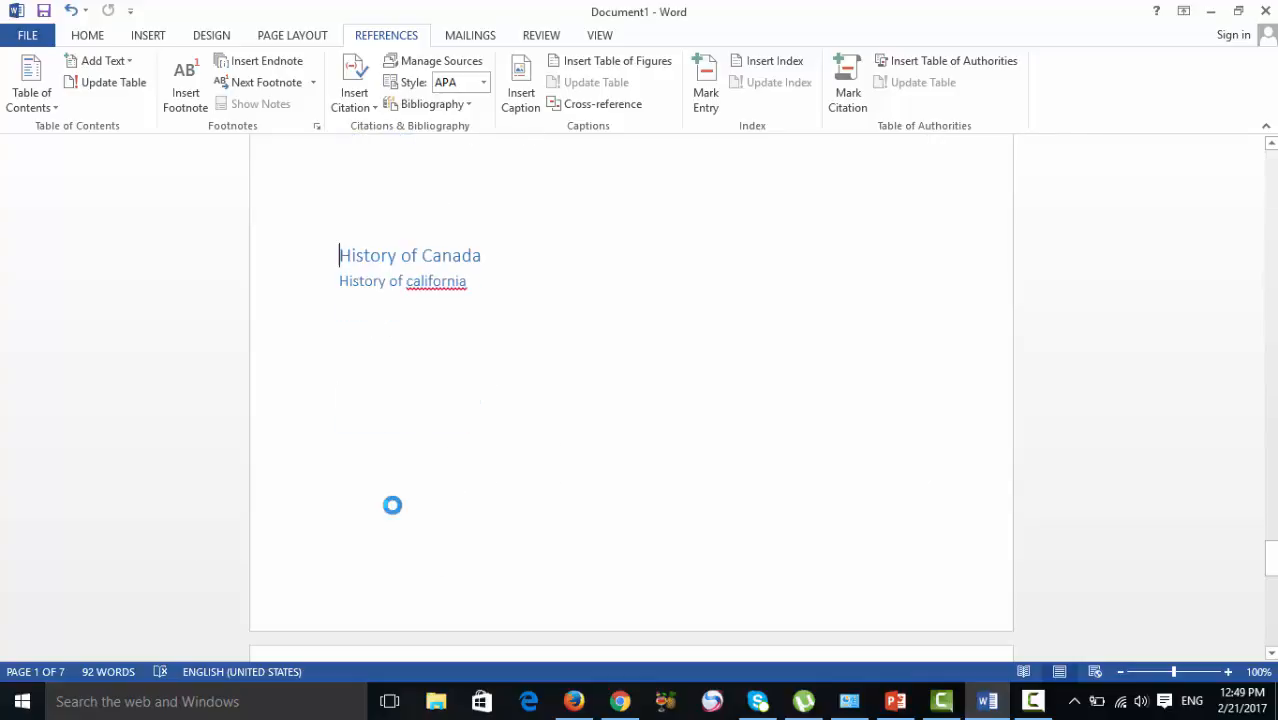